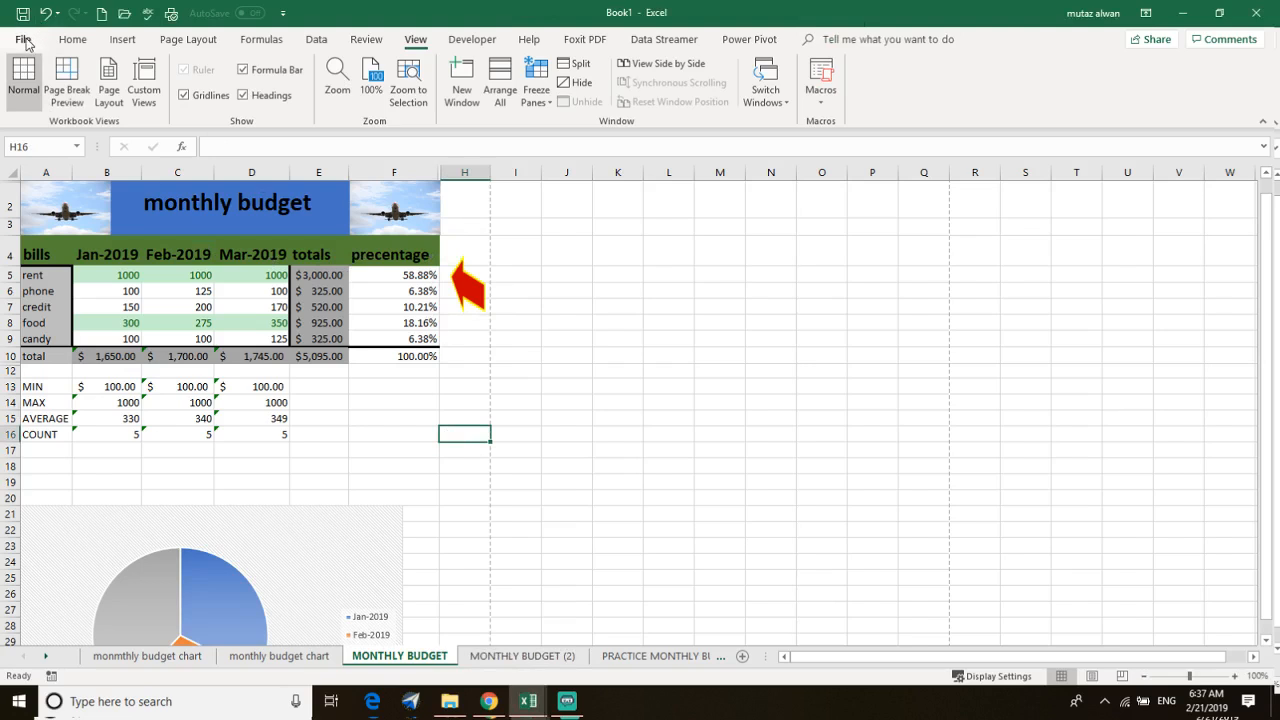
# - Move the food pie chart slightly up and to the right, keeping it below the MIN, MAX, AVERAGE and COUNT rows
pyautogui.scroll(-2, 181, 429)
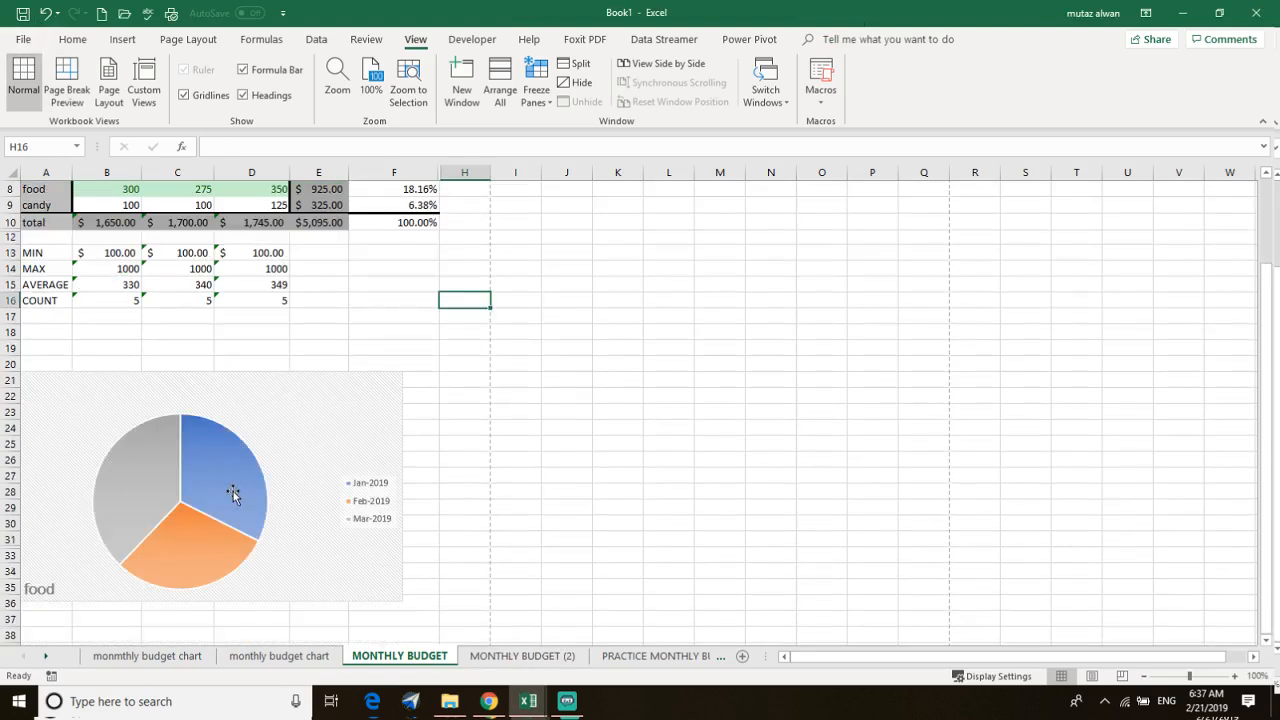
pyautogui.scroll(2, 232, 493)
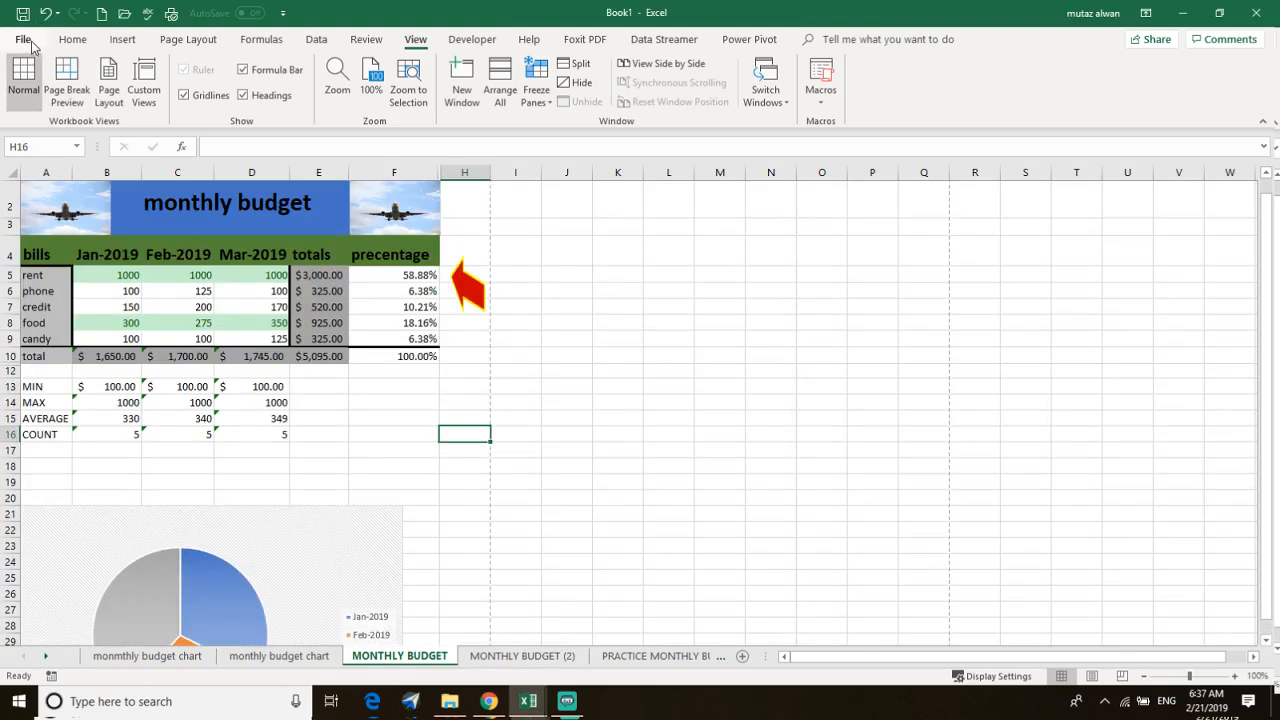
pyautogui.scroll(-2, 200, 277)
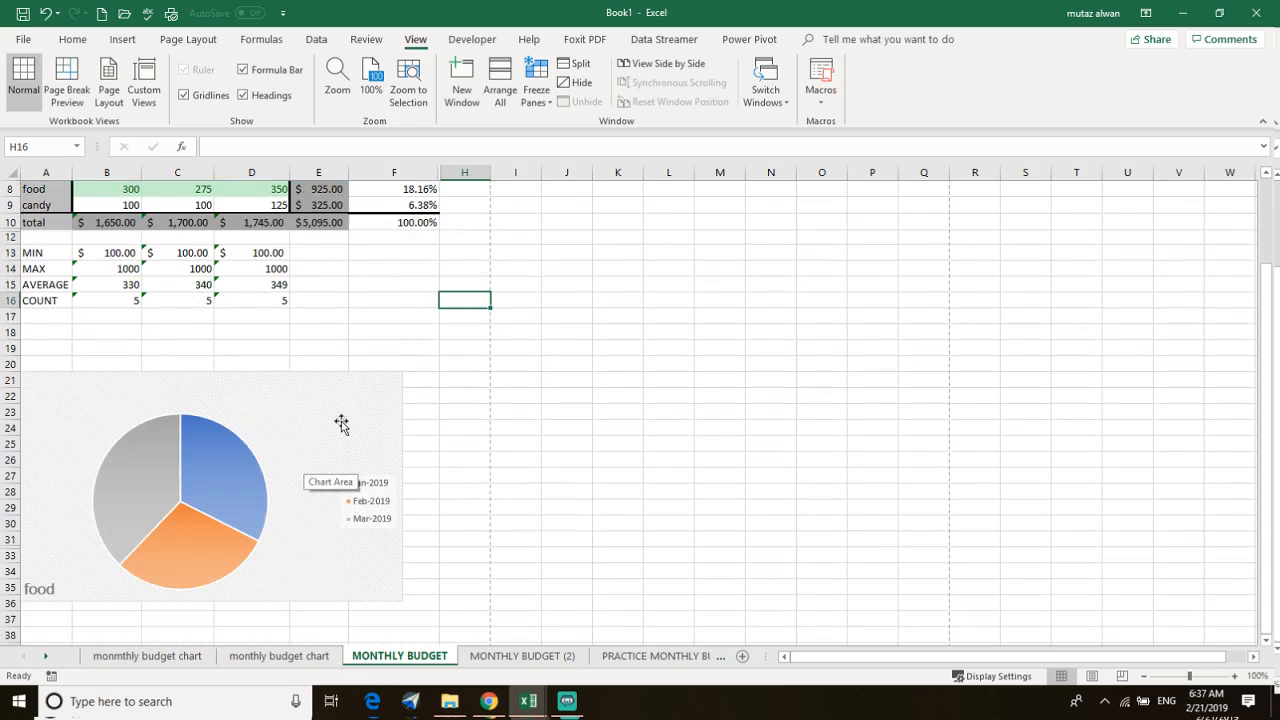
pyautogui.scroll(-3, 243, 460)
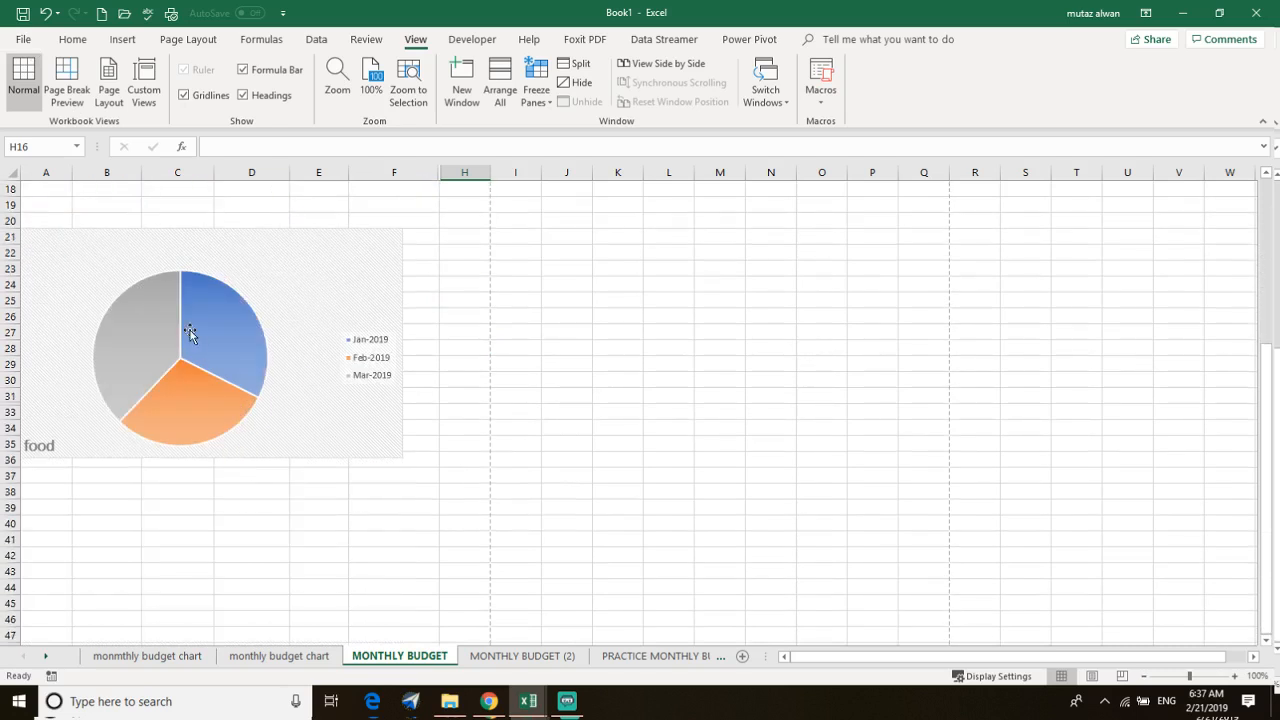
pyautogui.click(190, 333)
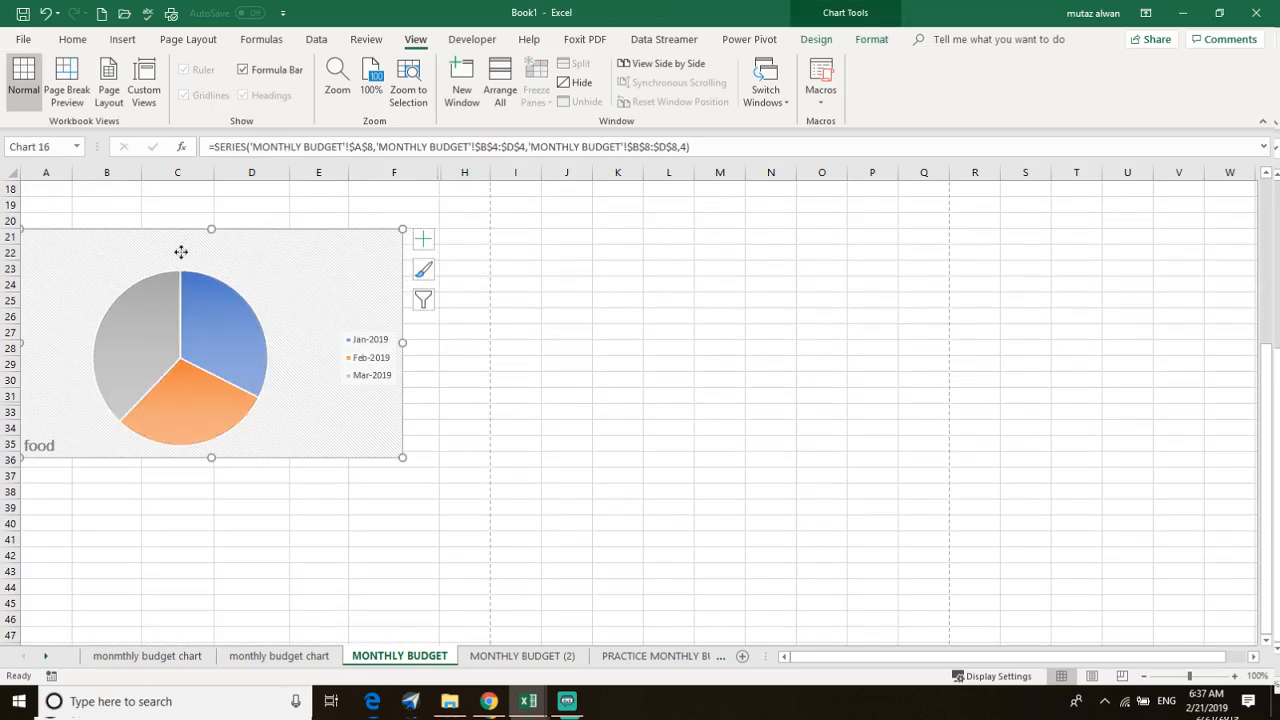
pyautogui.moveTo(181, 252); pyautogui.dragTo(211, 246)
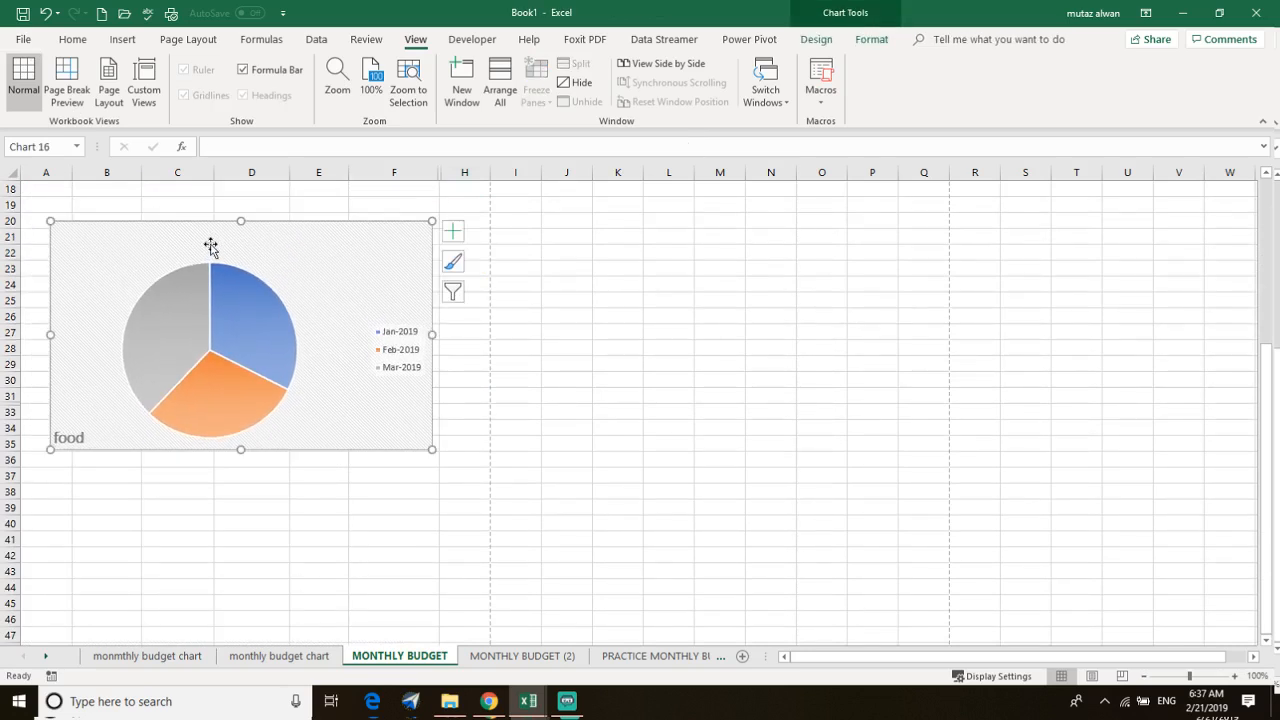
pyautogui.scroll(2, 205, 360)
pyautogui.moveTo(203, 337)
pyautogui.mouseDown()
pyautogui.moveTo(185, 328)
pyautogui.moveTo(229, 350)
pyautogui.moveTo(182, 329)
pyautogui.mouseUp()
# - Check the print preview with only the food pie chart selected, and return to the sheet
pyautogui.click(22, 40)
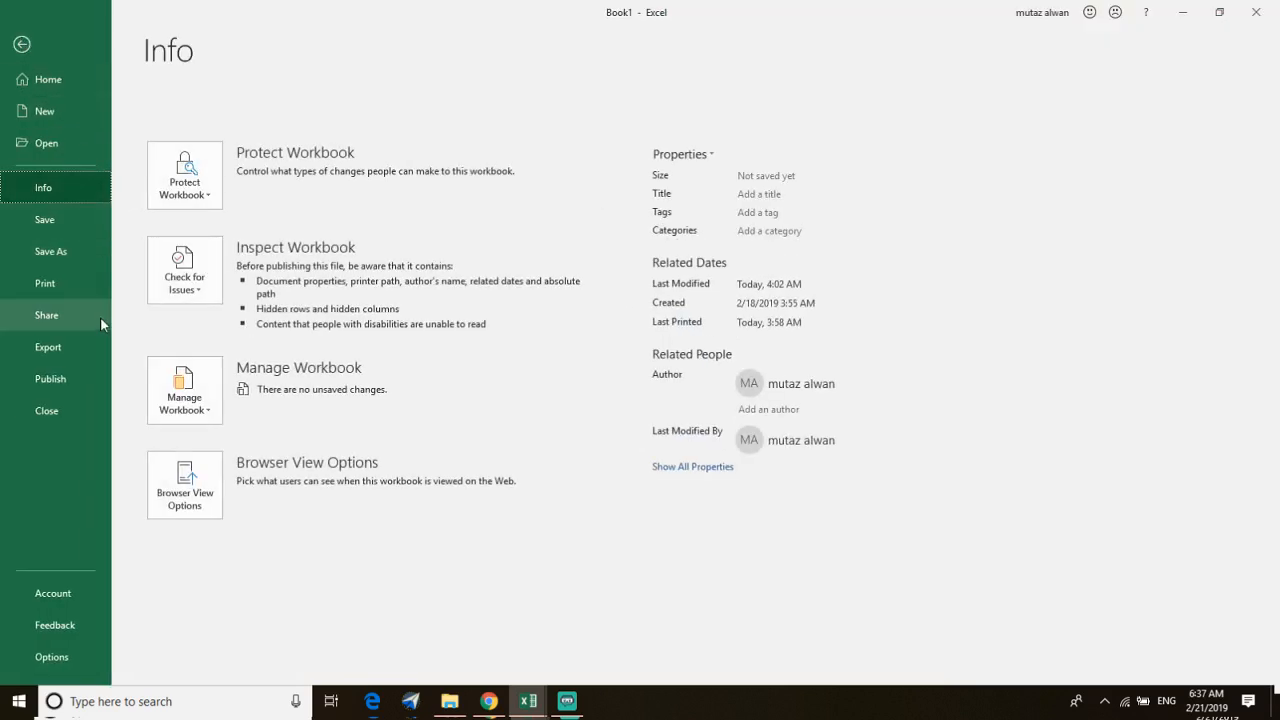
pyautogui.click(81, 282)
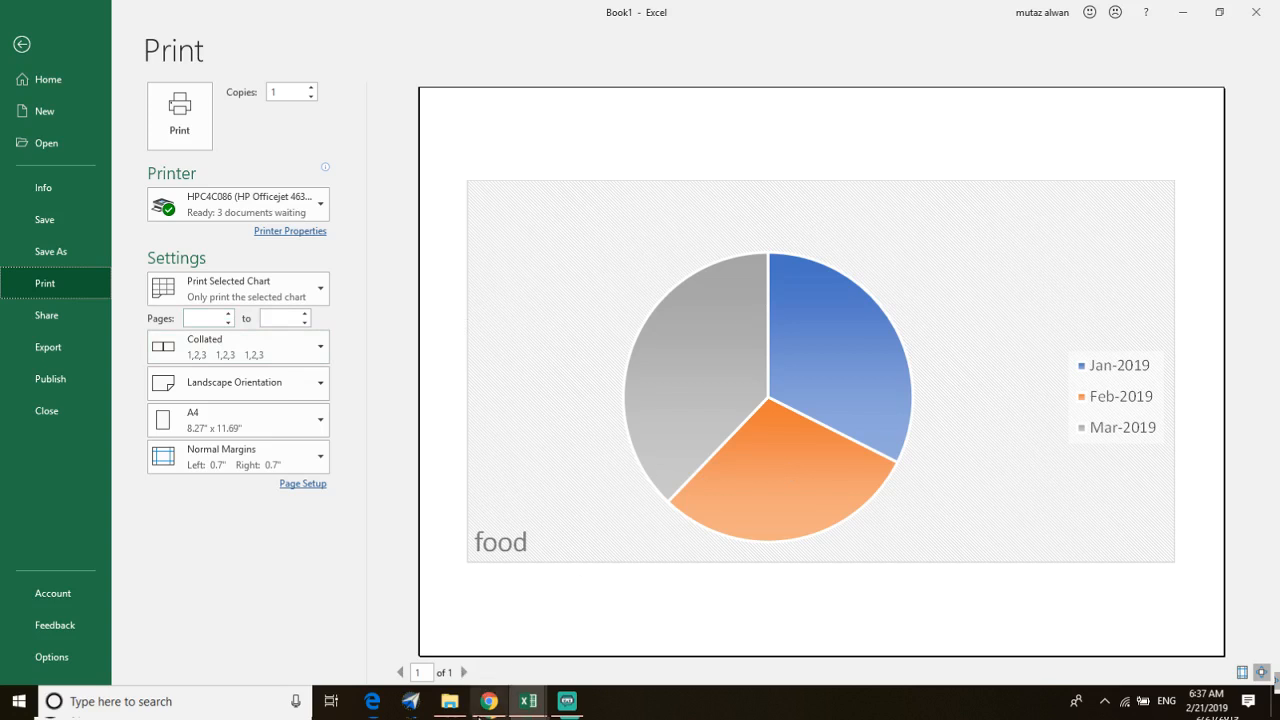
pyautogui.click(22, 44)
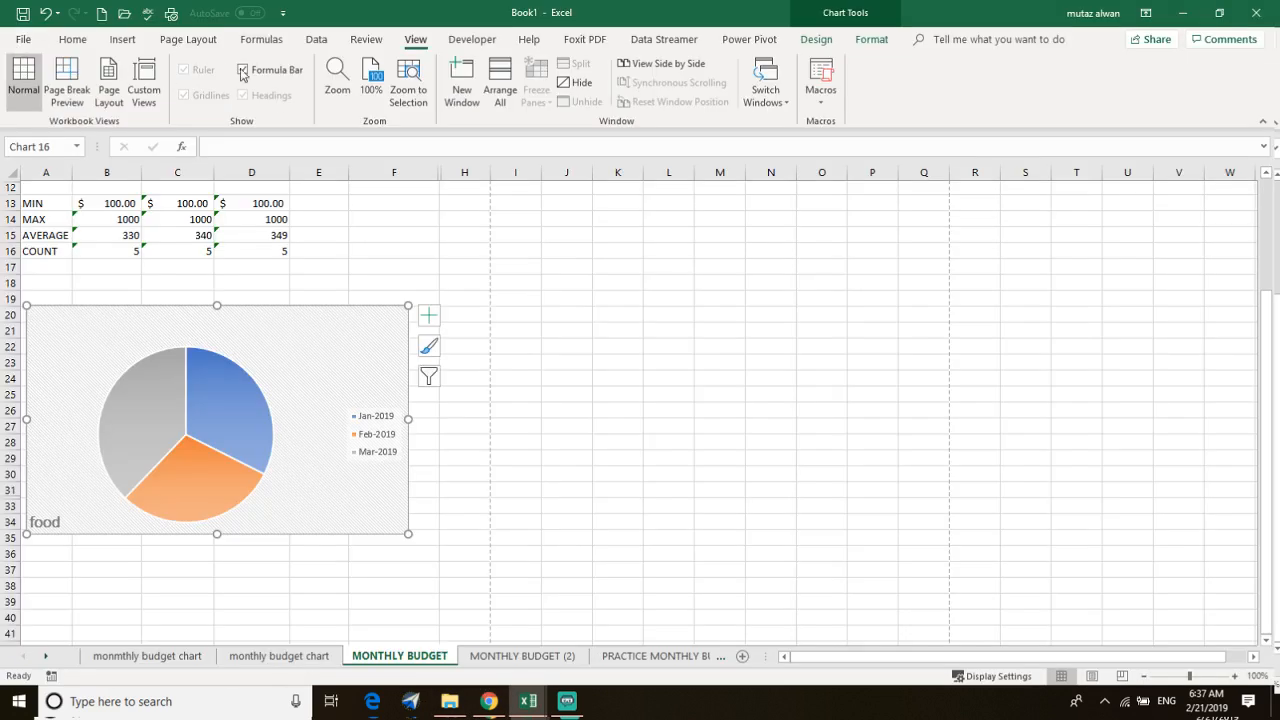
# - Deselect the chart, check the print preview of the whole MONTHLY BUDGET sheet, and return to the worksheet
pyautogui.click(406, 237)
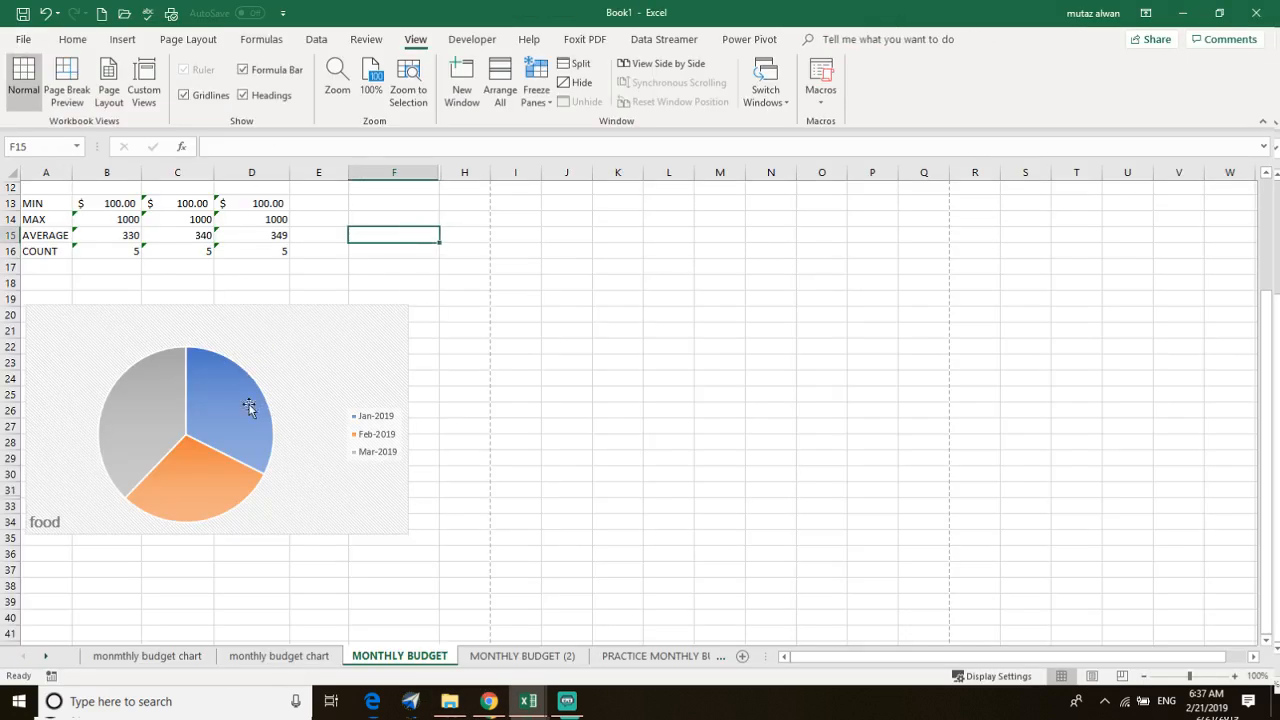
pyautogui.click(280, 337)
pyautogui.click(437, 260)
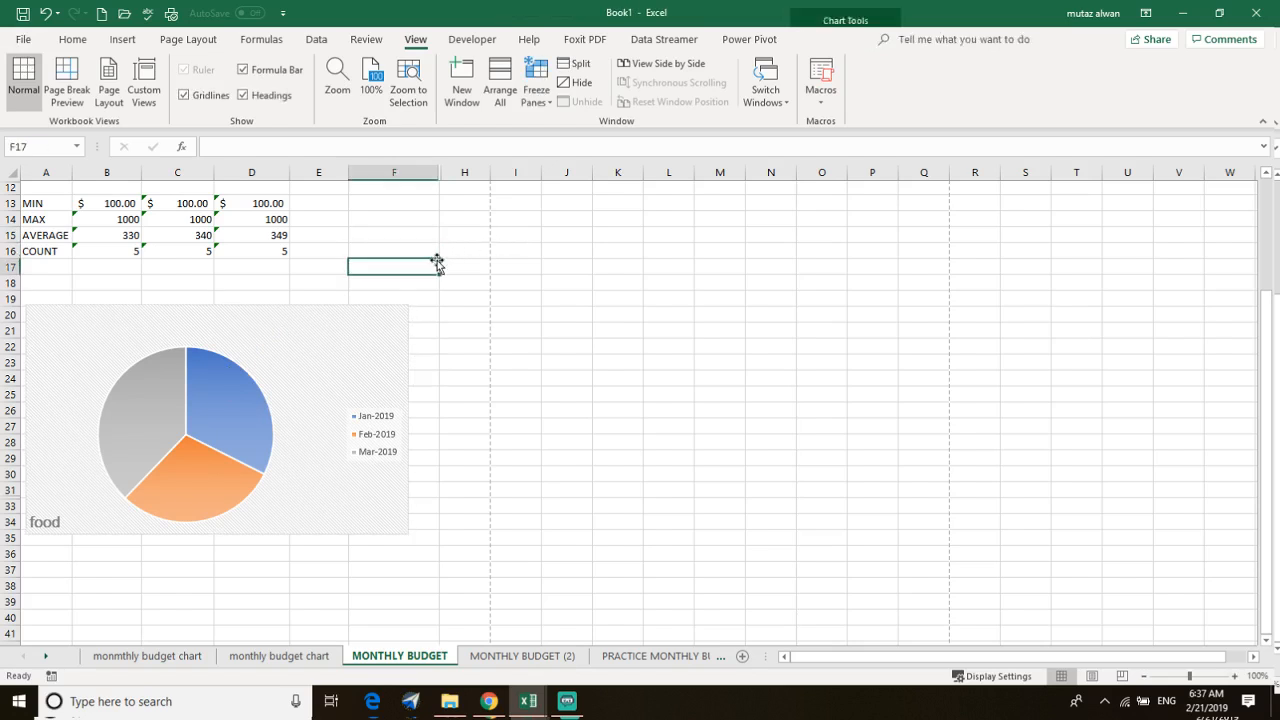
pyautogui.scroll(4, 509, 374)
pyautogui.click(603, 305)
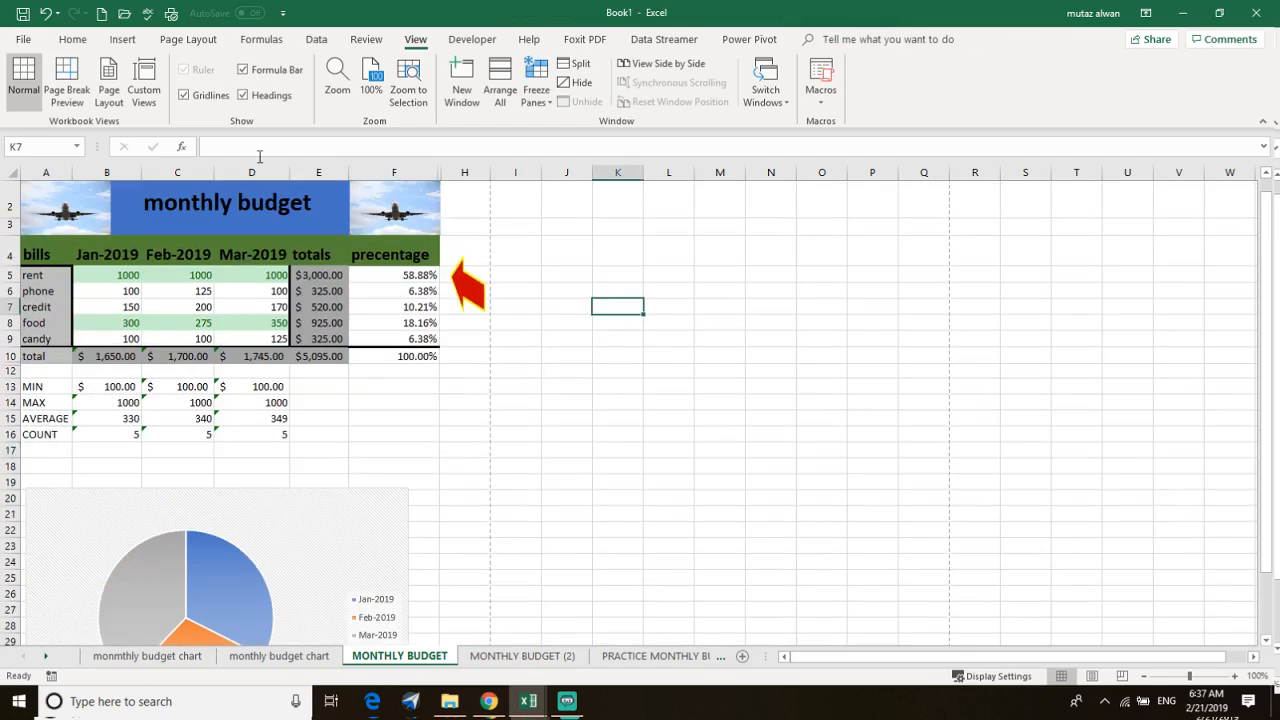
pyautogui.click(72, 39)
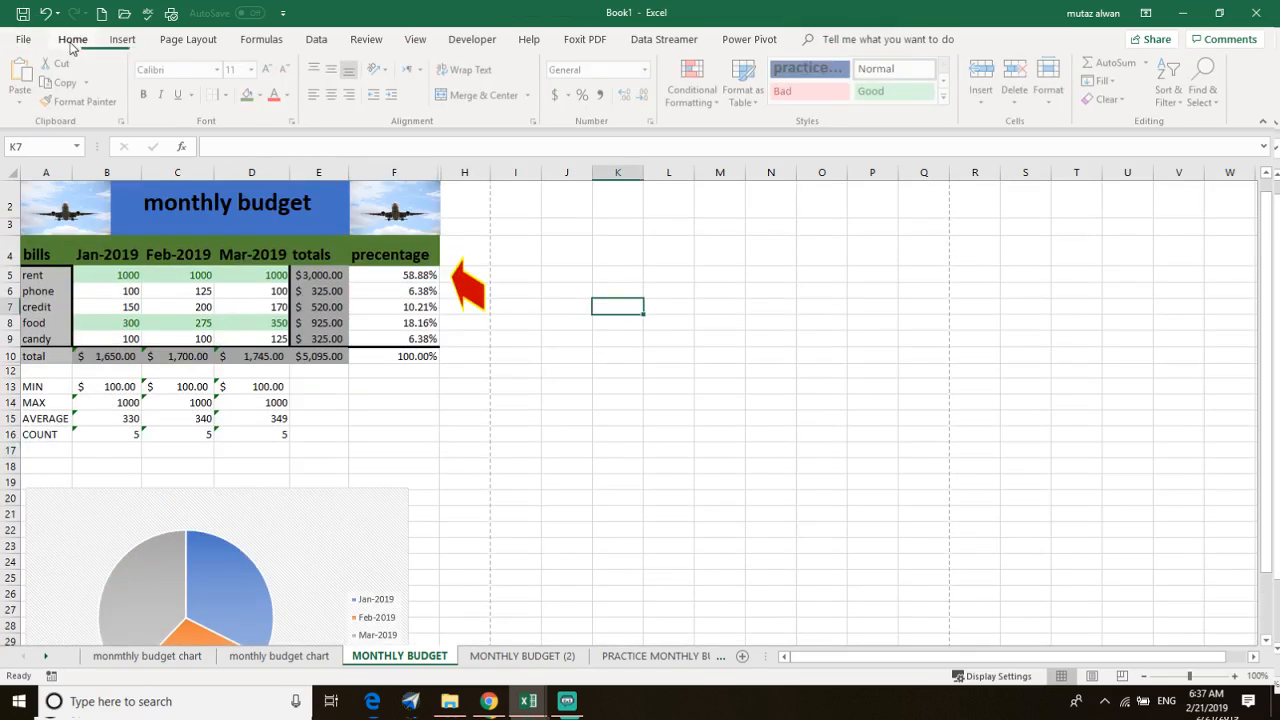
pyautogui.click(23, 41)
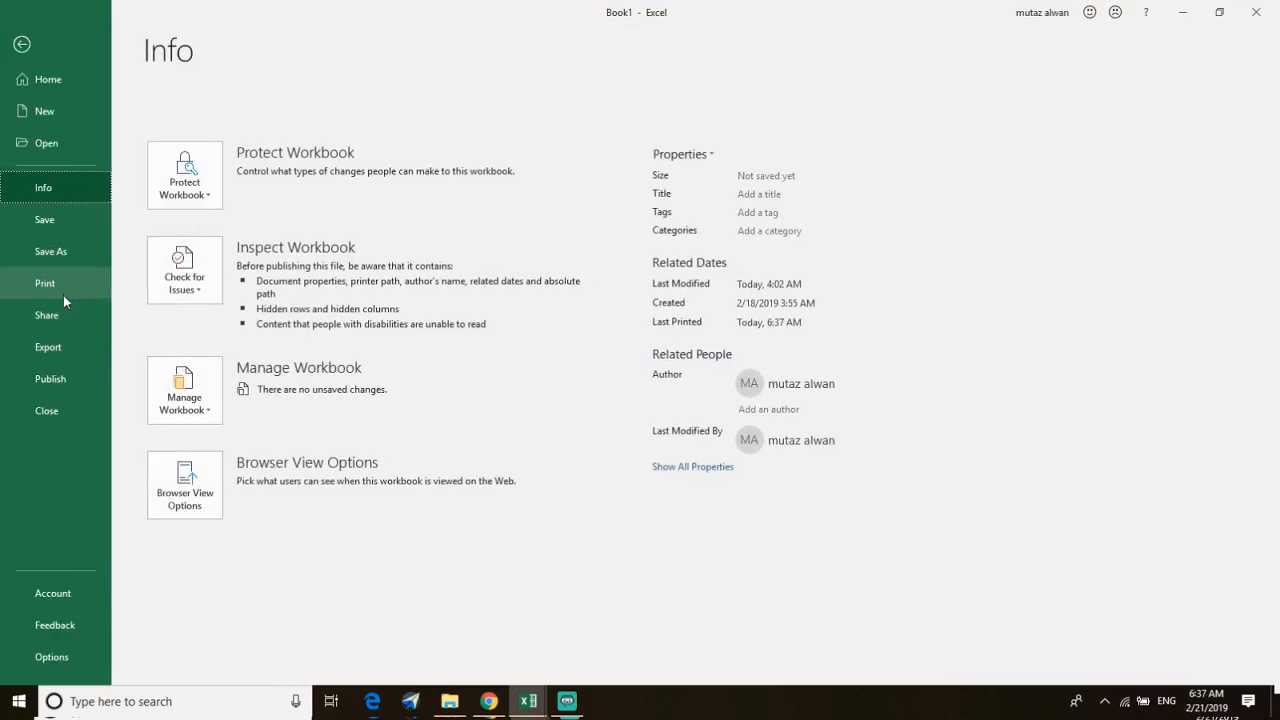
pyautogui.click(65, 292)
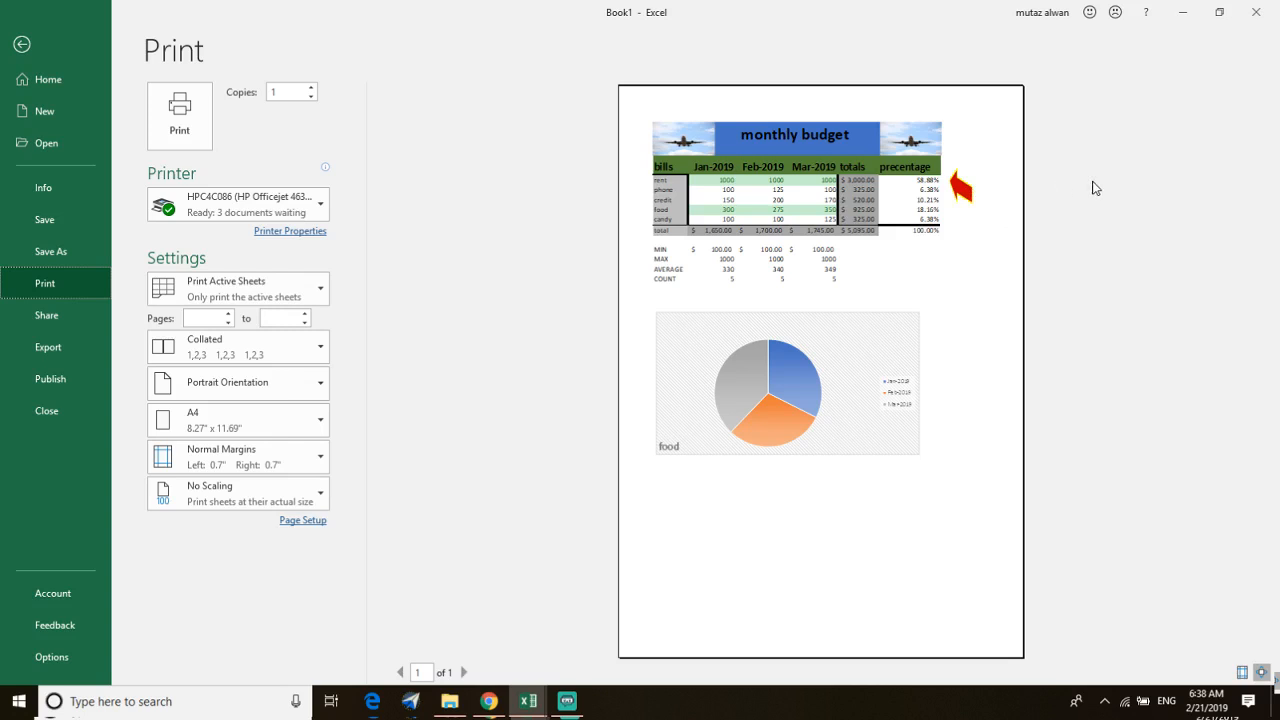
pyautogui.click(21, 44)
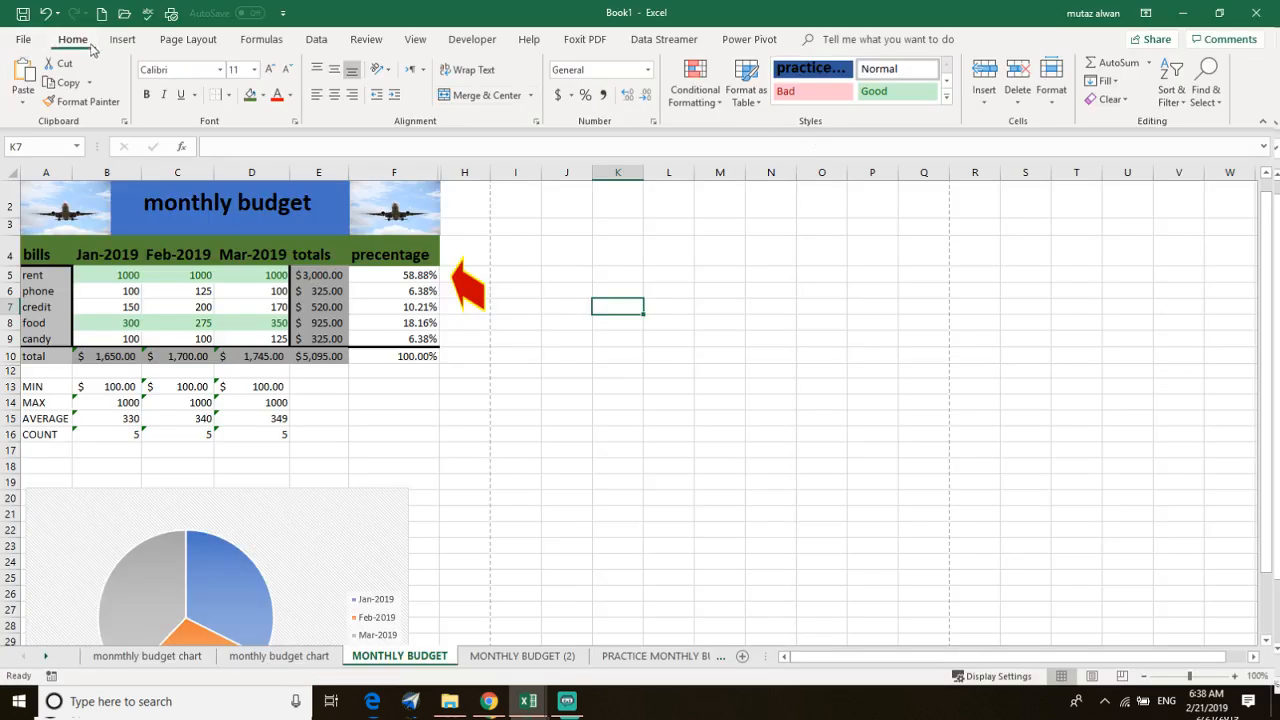
# - Widen the red arrow beside the percentage column so it extends past the page break into column I
pyautogui.click(469, 300)
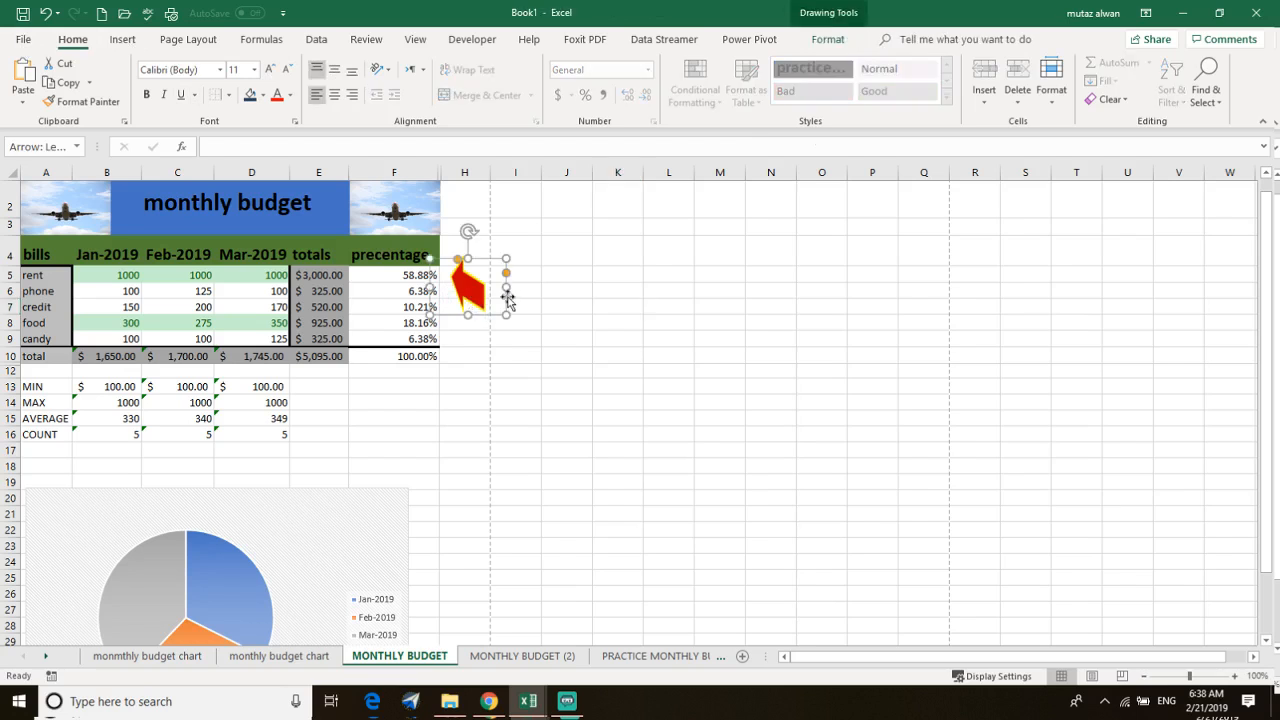
pyautogui.moveTo(508, 289); pyautogui.dragTo(569, 306)
pyautogui.moveTo(480, 278); pyautogui.dragTo(457, 287)
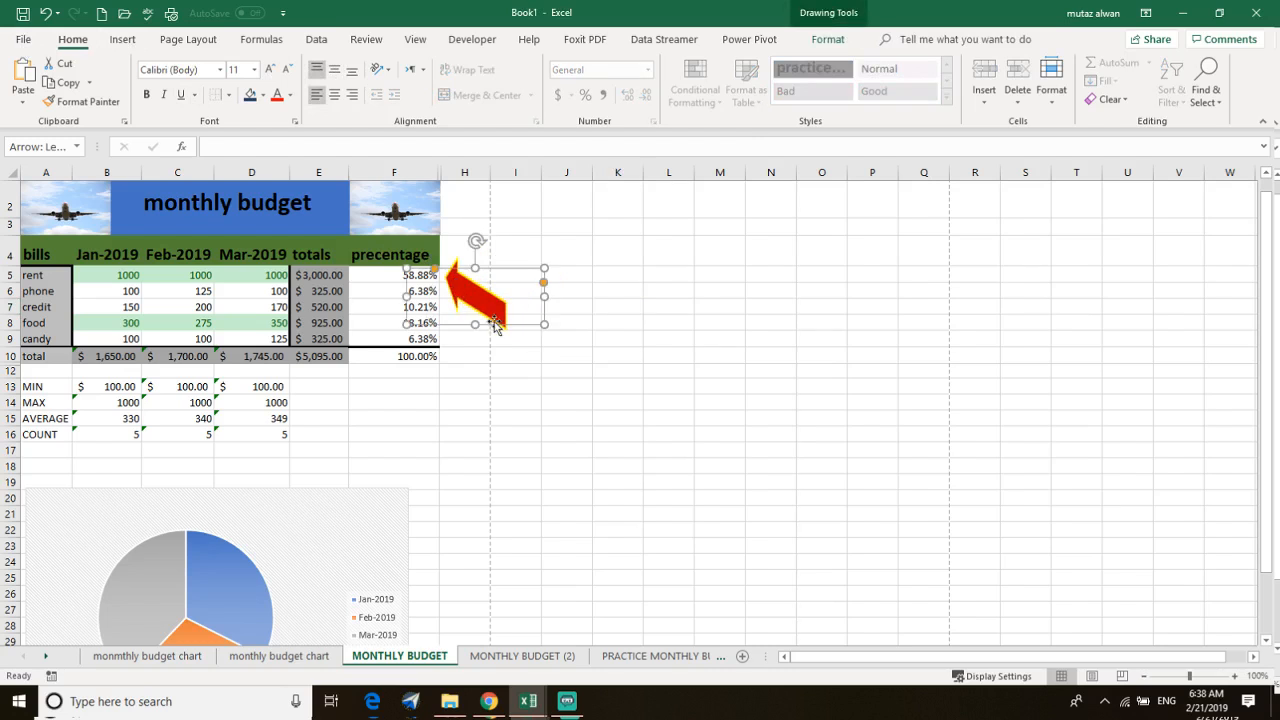
# - Compare both pages of the print preview to see how the widened arrow is split, and return to the sheet
pyautogui.click(20, 42)
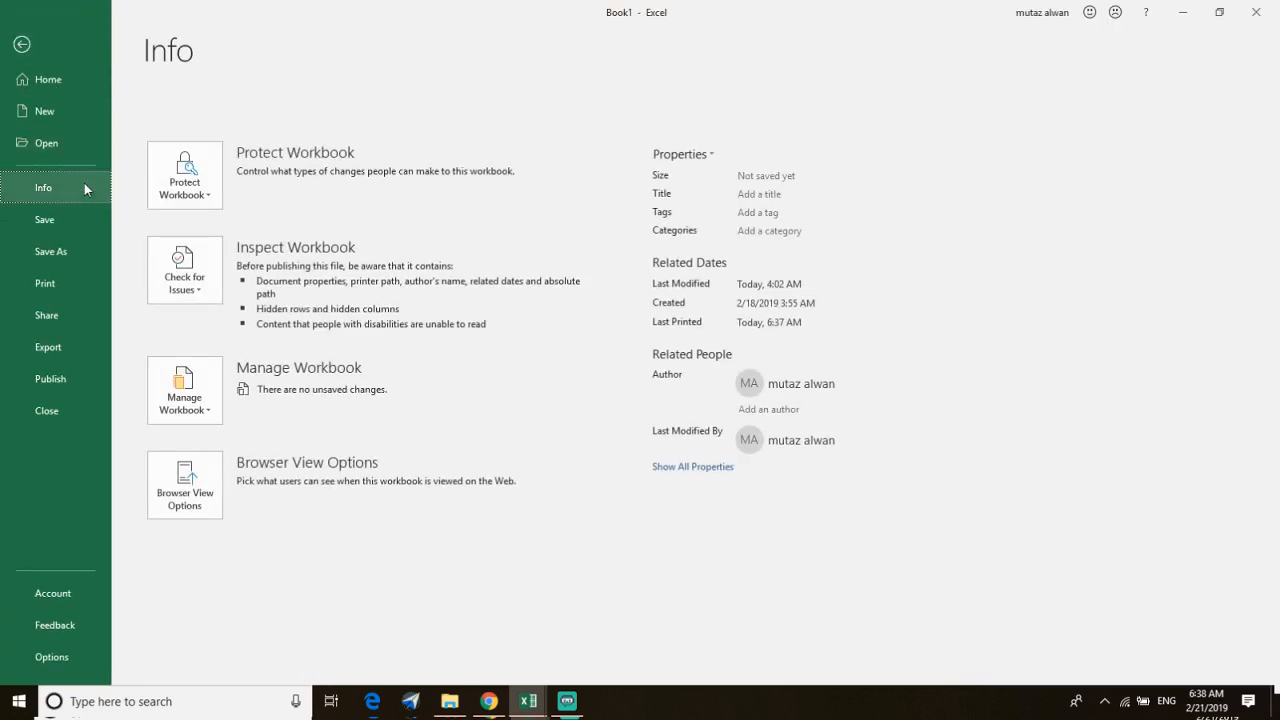
pyautogui.click(93, 283)
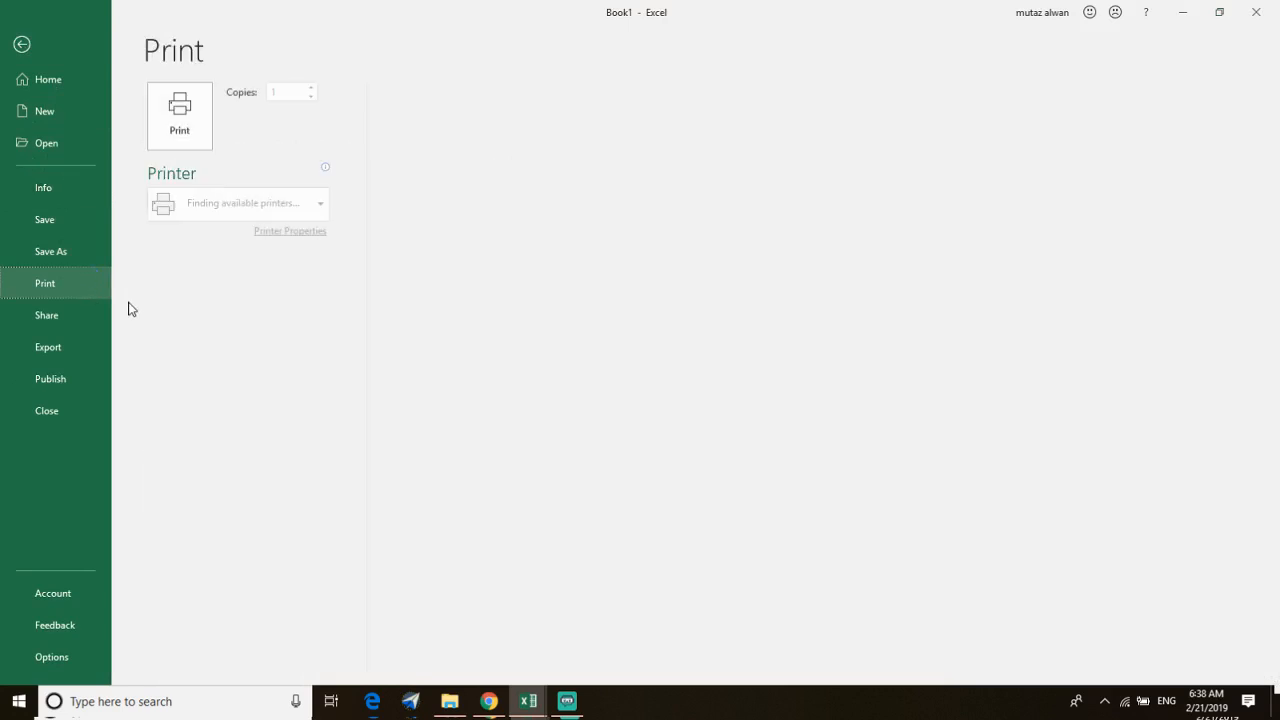
pyautogui.scroll(-2, 893, 418)
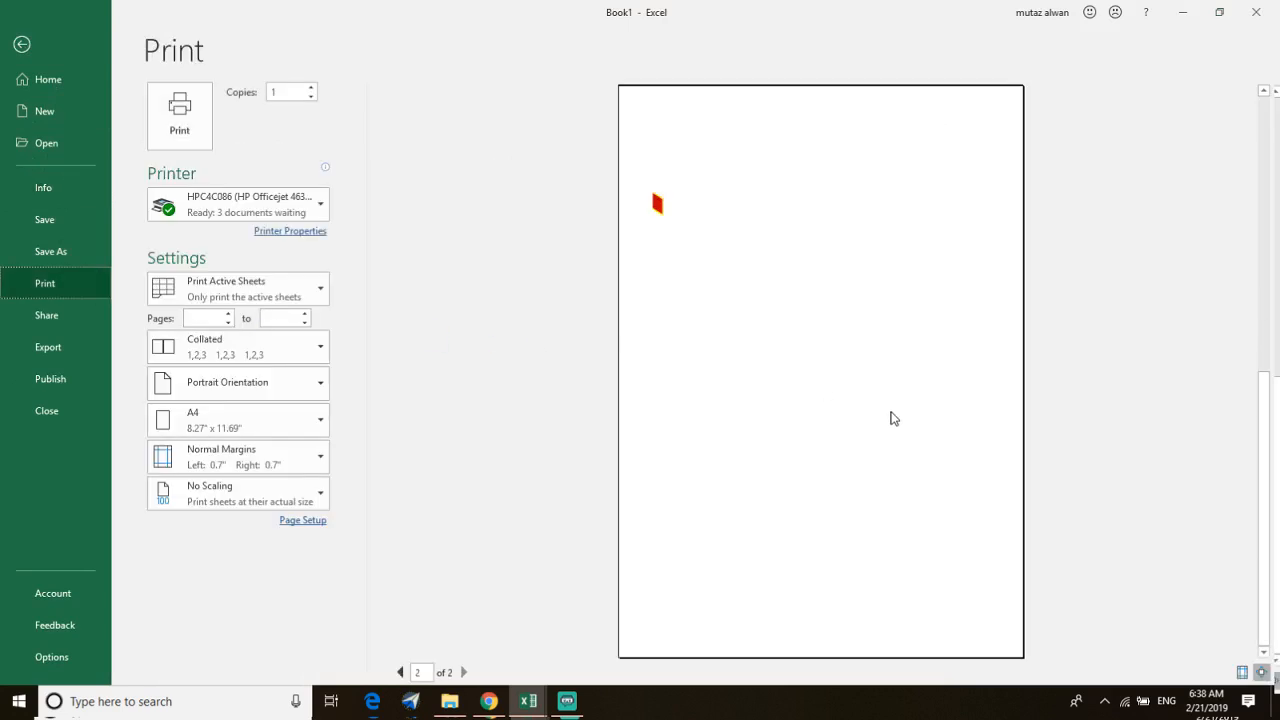
pyautogui.scroll(2, 812, 380)
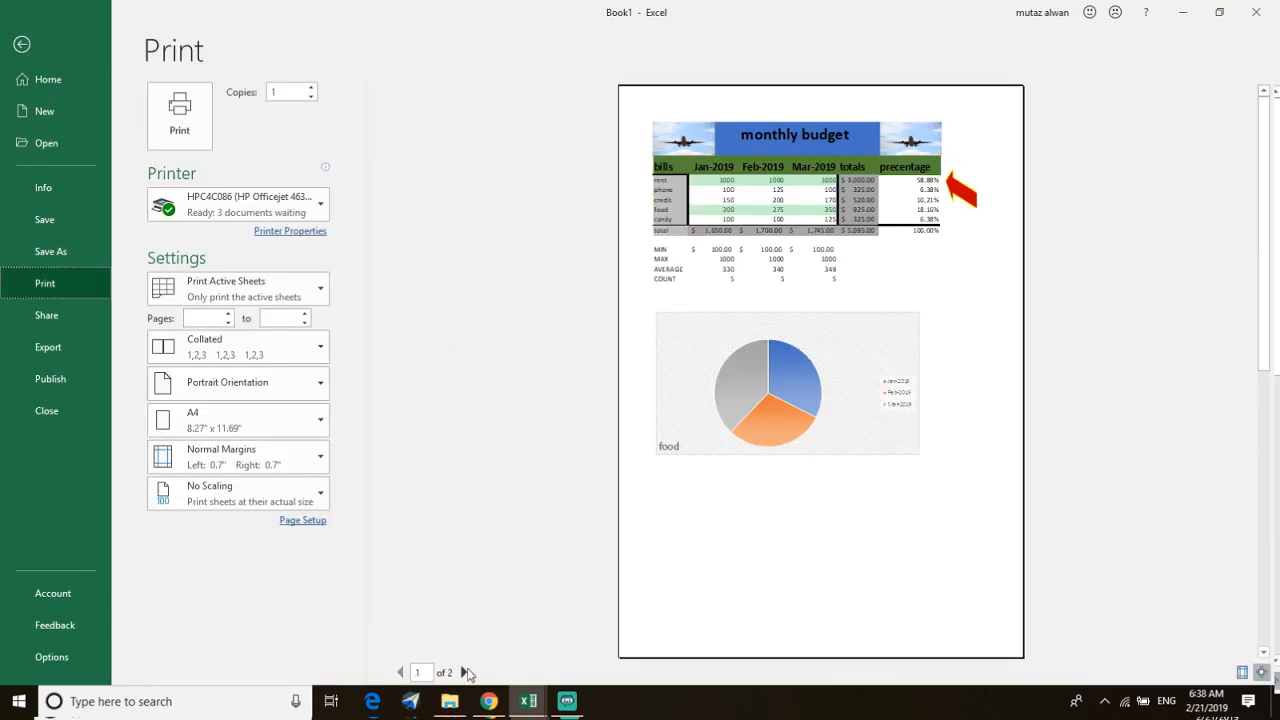
pyautogui.scroll(-2, 847, 259)
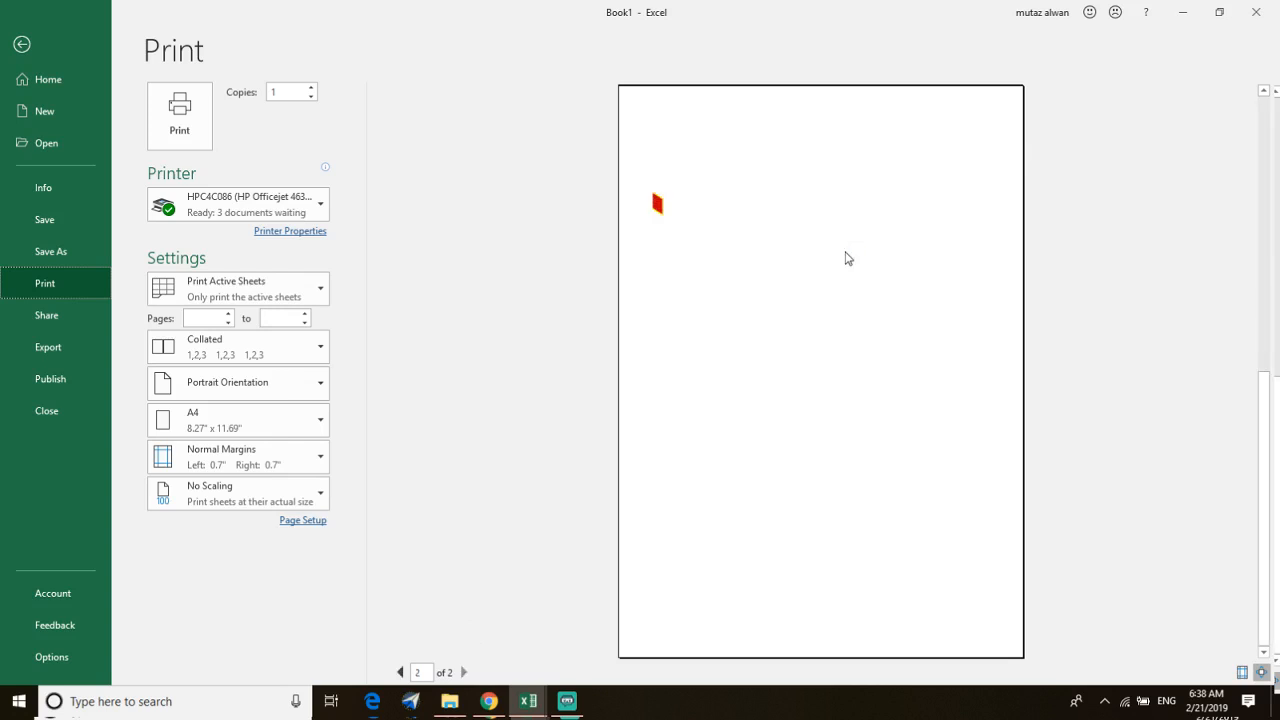
pyautogui.click(668, 230)
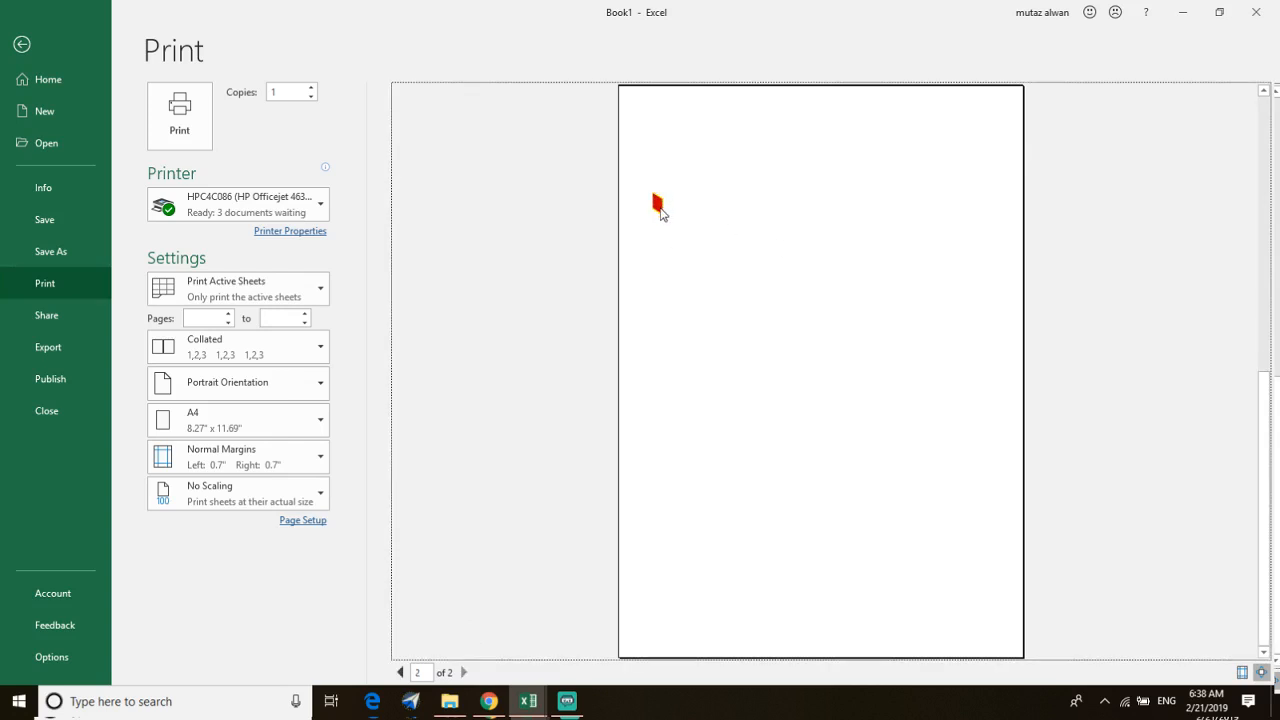
pyautogui.click(21, 44)
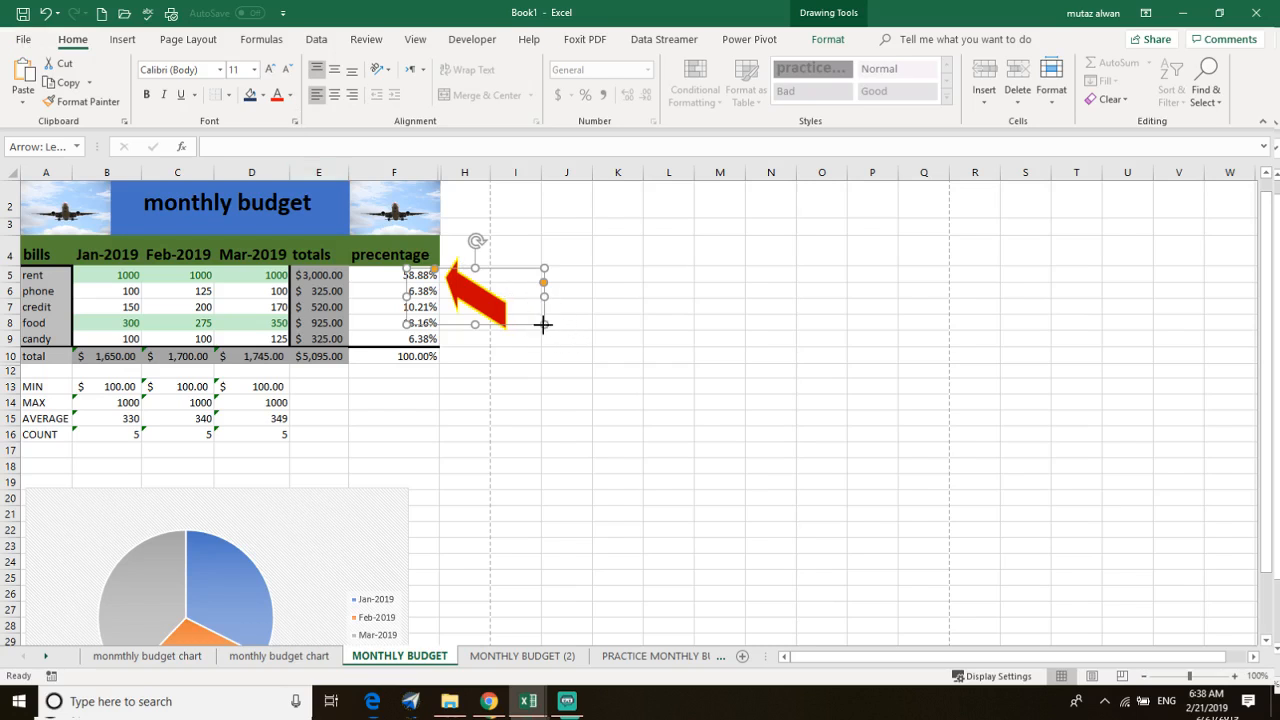
# - Shrink the red arrow so its shape stays inside column H, and switch the sheet to Page Layout view
pyautogui.moveTo(543, 324); pyautogui.dragTo(464, 291)
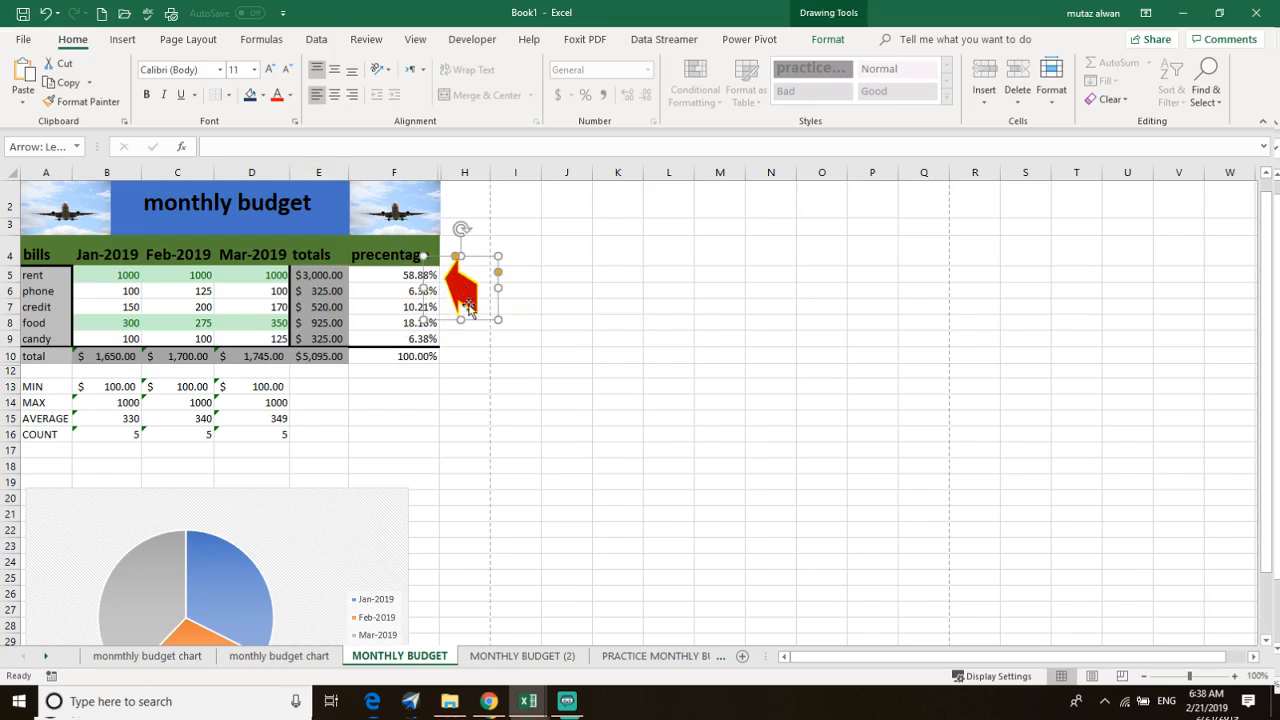
pyautogui.click(186, 40)
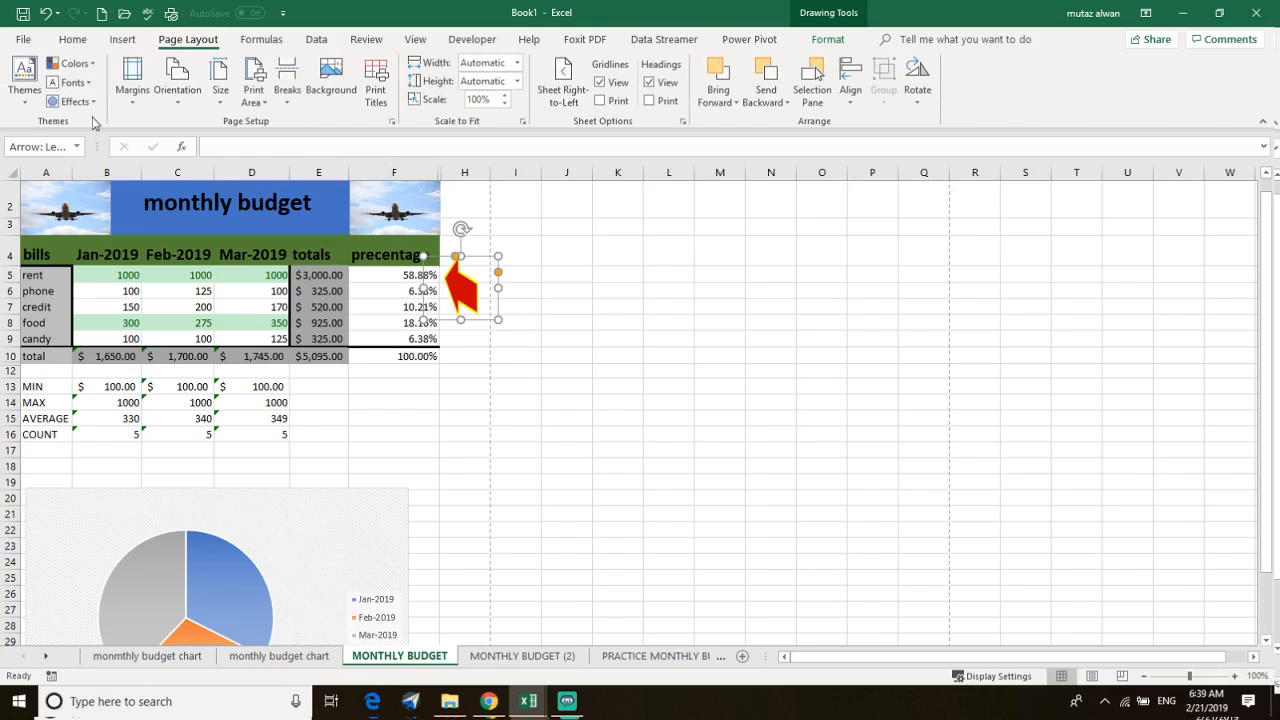
pyautogui.click(415, 39)
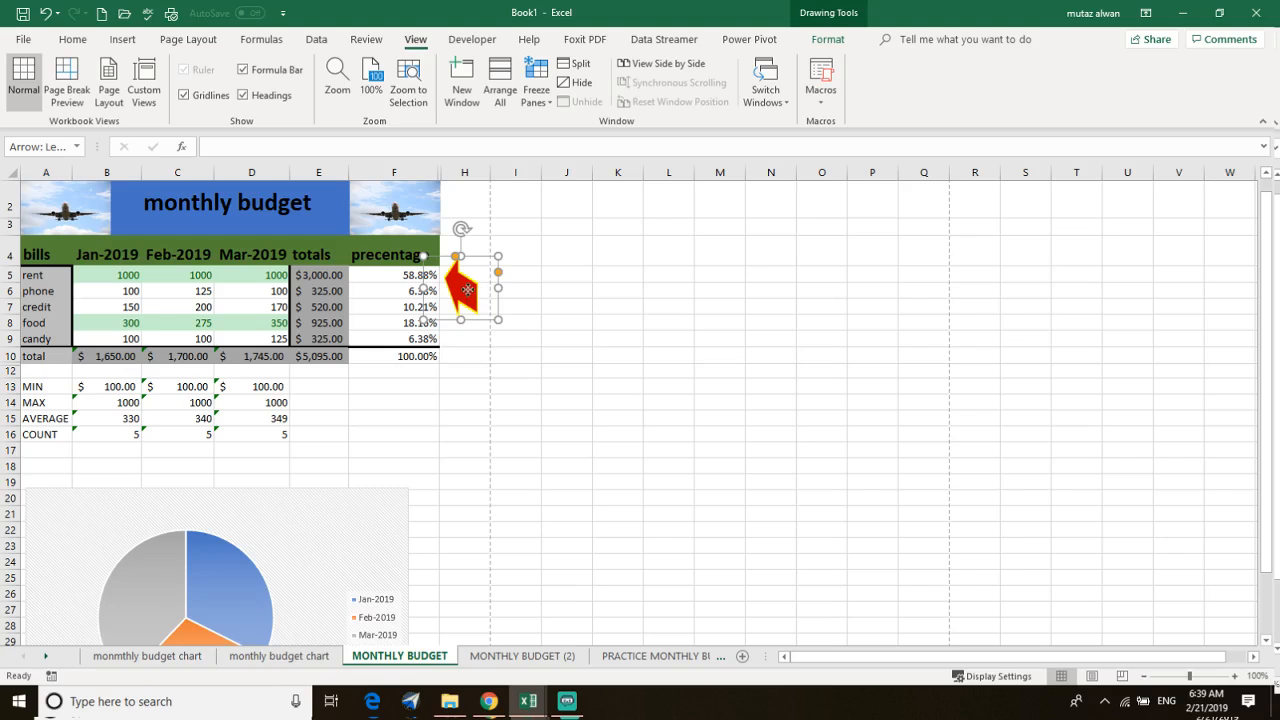
pyautogui.click(109, 77)
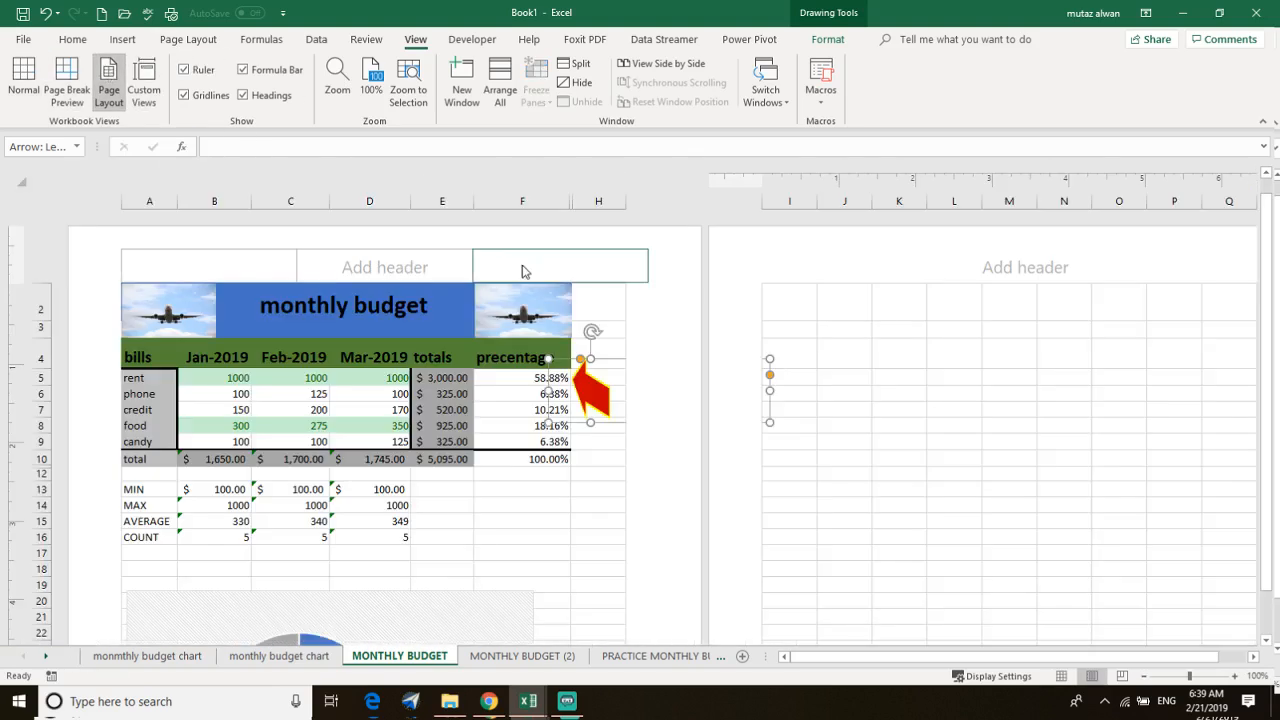
pyautogui.scroll(-1, 723, 443)
pyautogui.scroll(1, 757, 420)
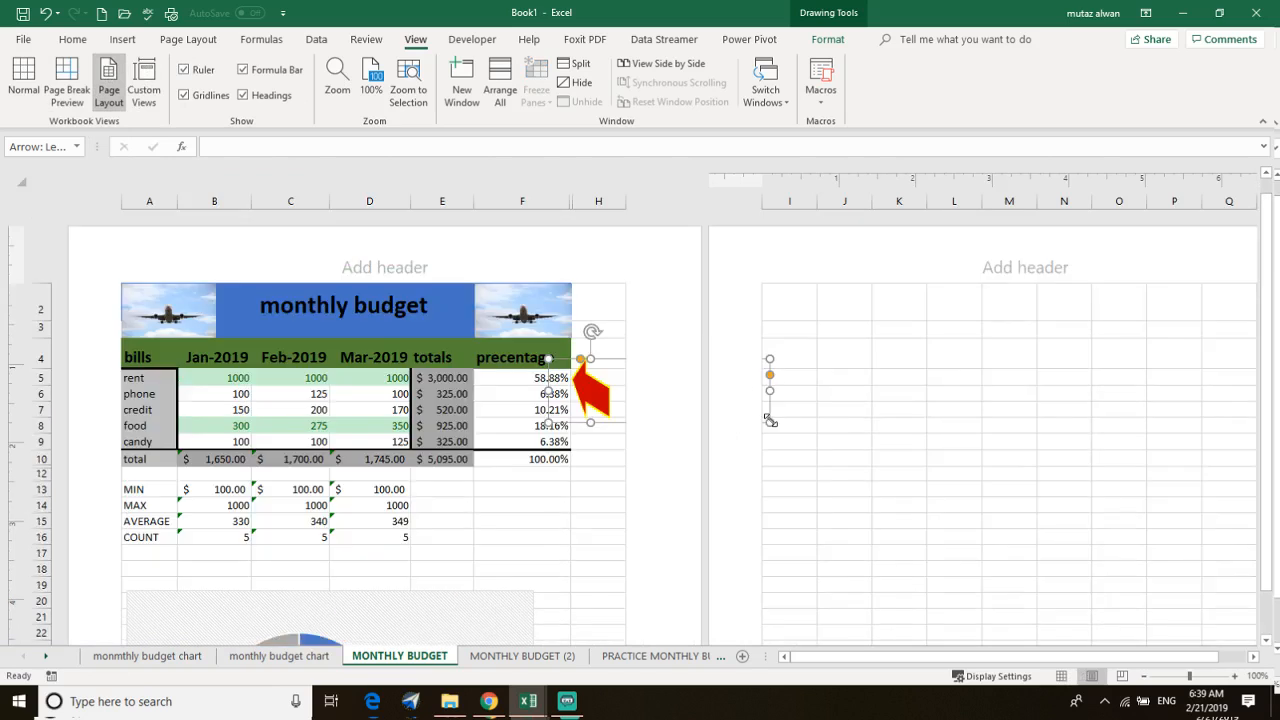
# - Resize the red arrow across the page boundary, and shrink and reposition it to fit entirely within column H on the first page
pyautogui.moveTo(770, 422)
pyautogui.mouseDown()
pyautogui.moveTo(757, 423)
pyautogui.moveTo(1046, 426)
pyautogui.moveTo(845, 394)
pyautogui.moveTo(699, 412)
pyautogui.moveTo(777, 414)
pyautogui.mouseUp()
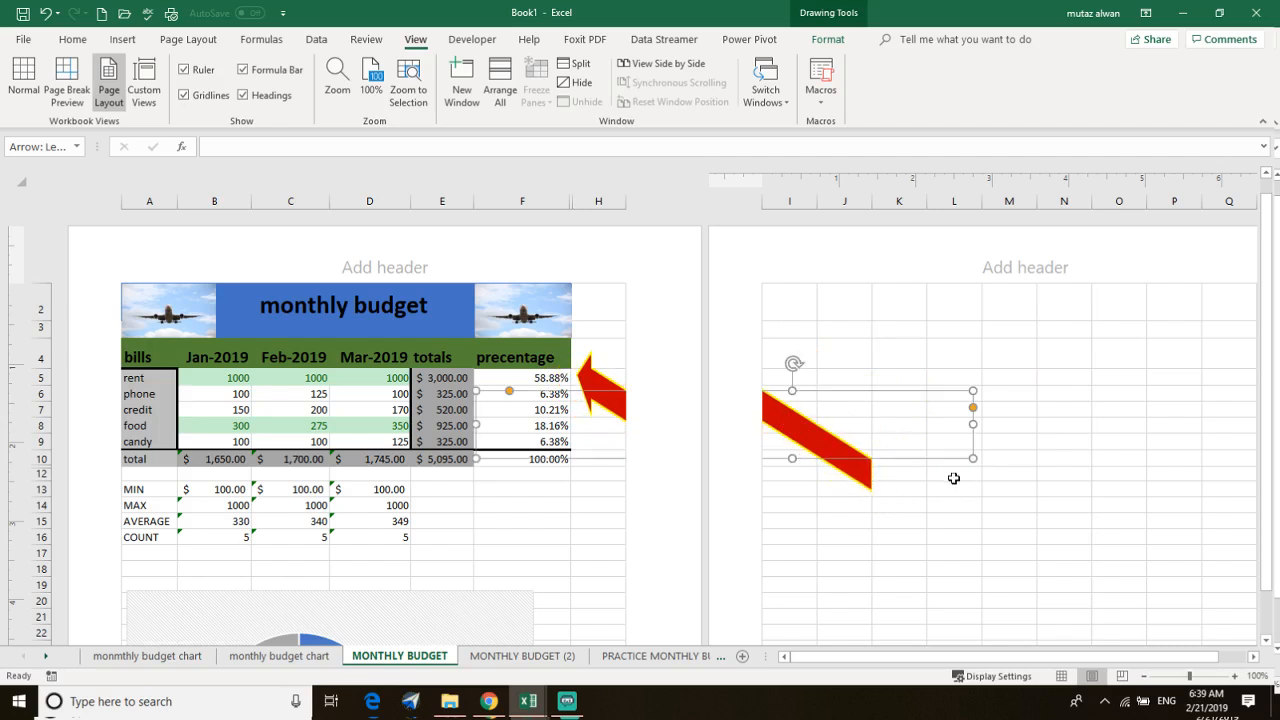
pyautogui.moveTo(973, 458); pyautogui.dragTo(605, 401)
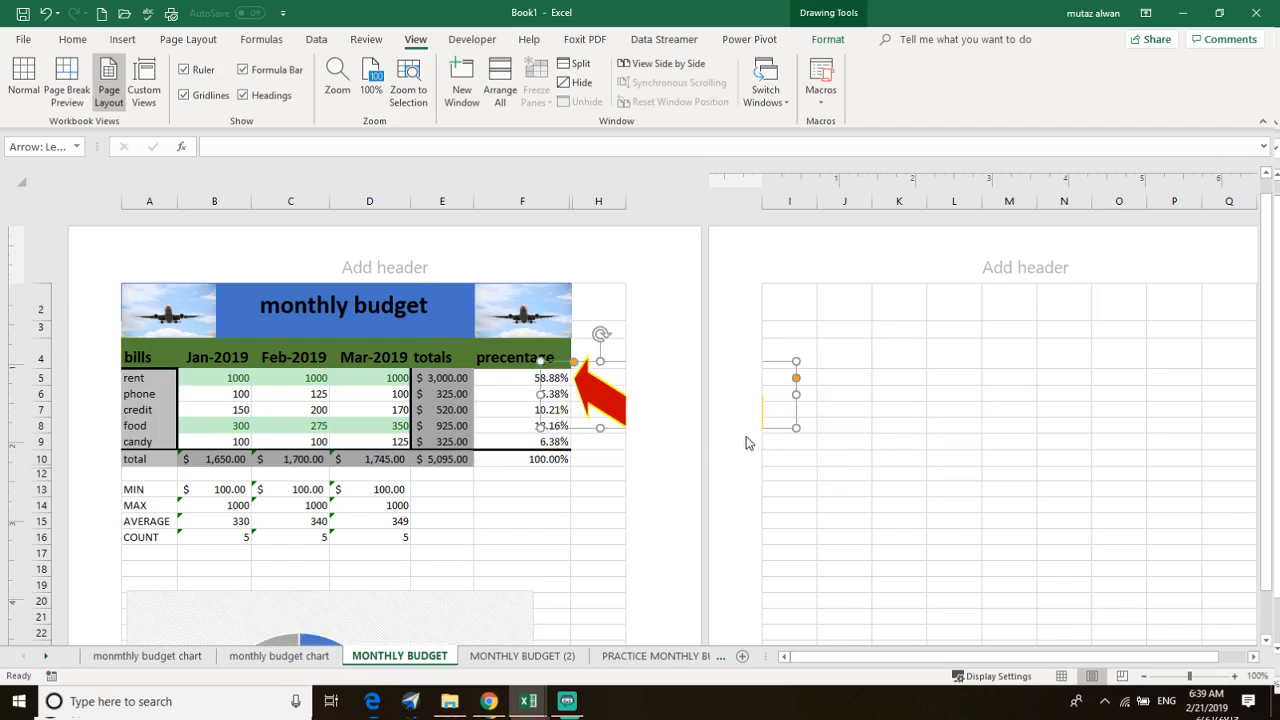
pyautogui.moveTo(798, 428); pyautogui.dragTo(728, 434)
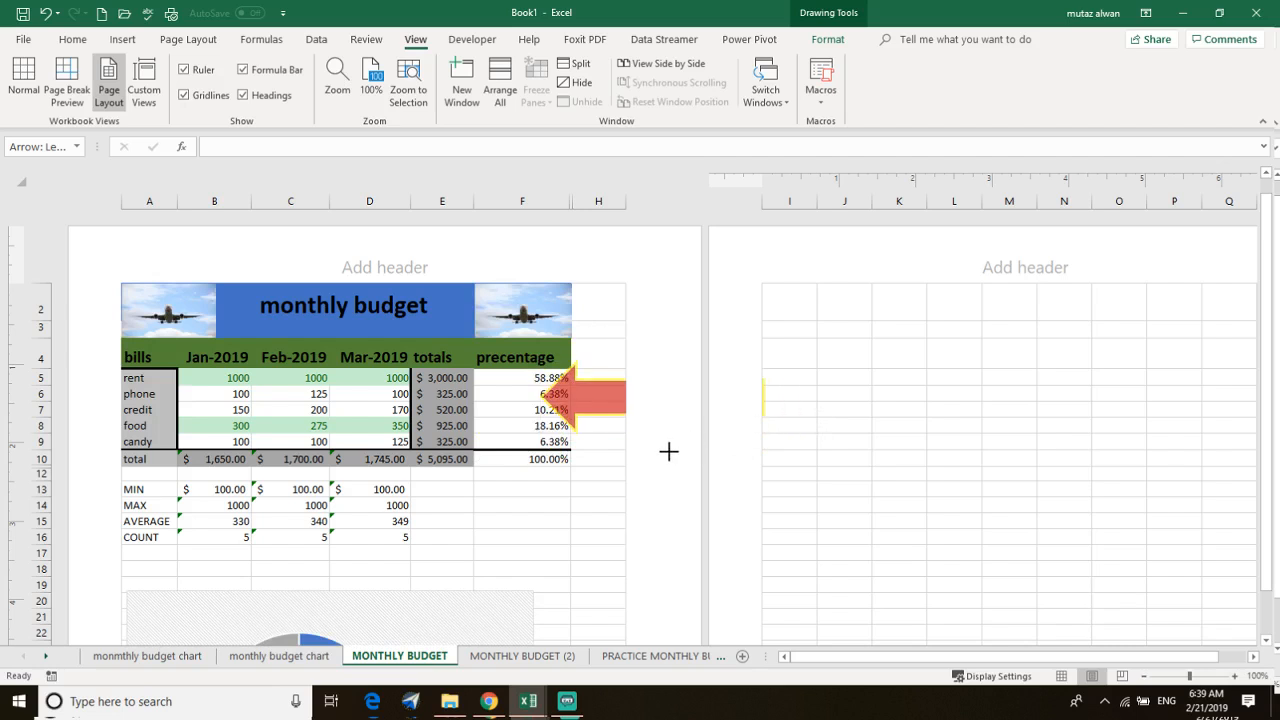
pyautogui.moveTo(649, 451); pyautogui.dragTo(648, 451)
pyautogui.moveTo(593, 406); pyautogui.dragTo(605, 401)
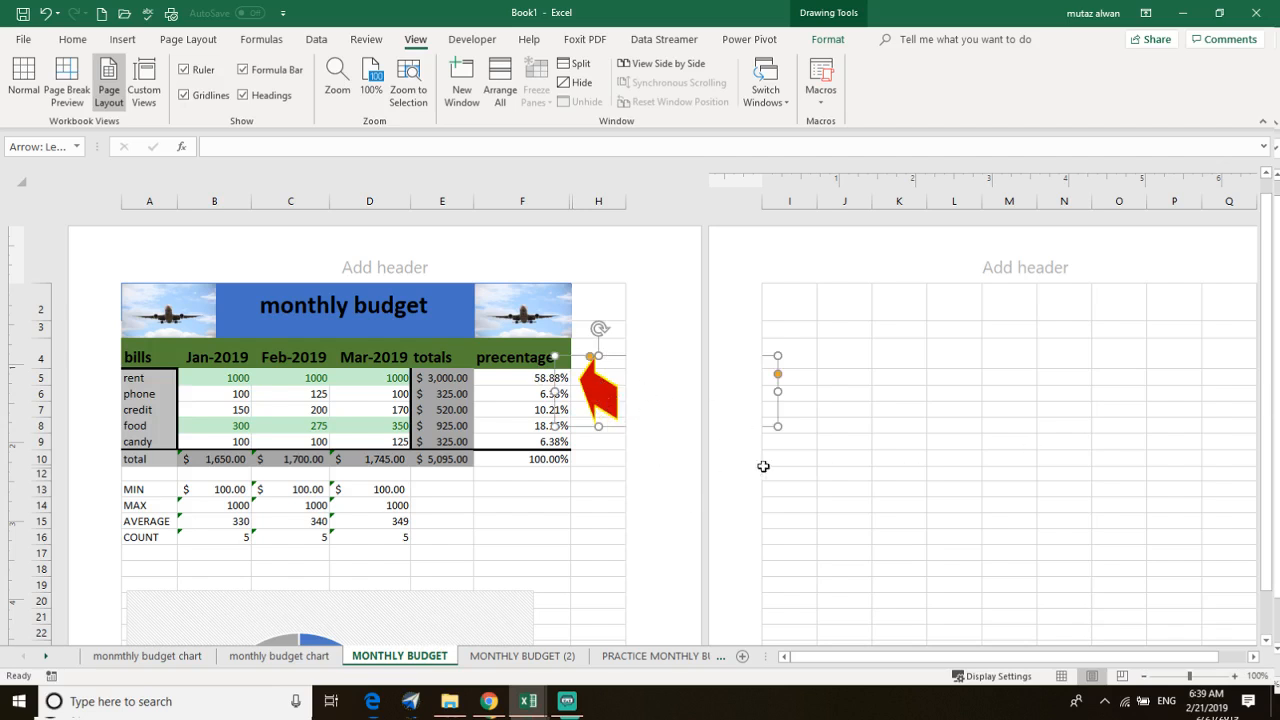
pyautogui.moveTo(781, 429); pyautogui.dragTo(598, 392)
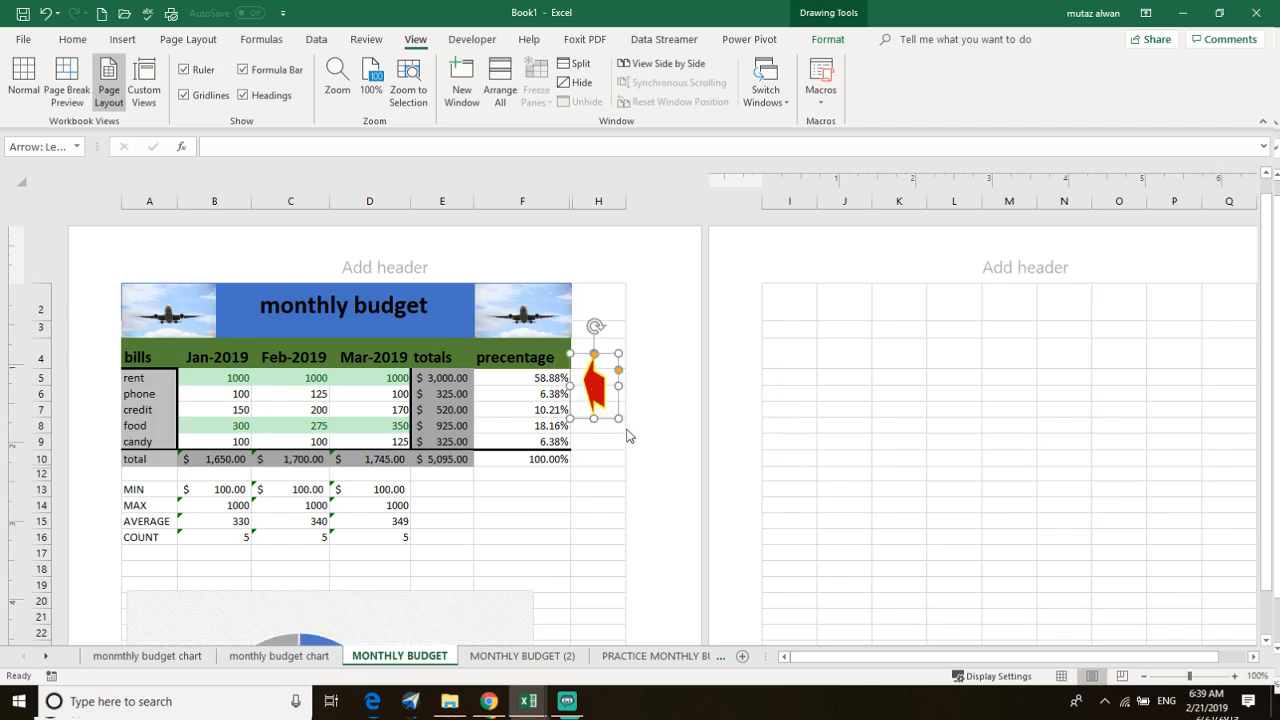
# - Try to move the food pie chart further down the first page by its pie slices
pyautogui.scroll(-7, 577, 497)
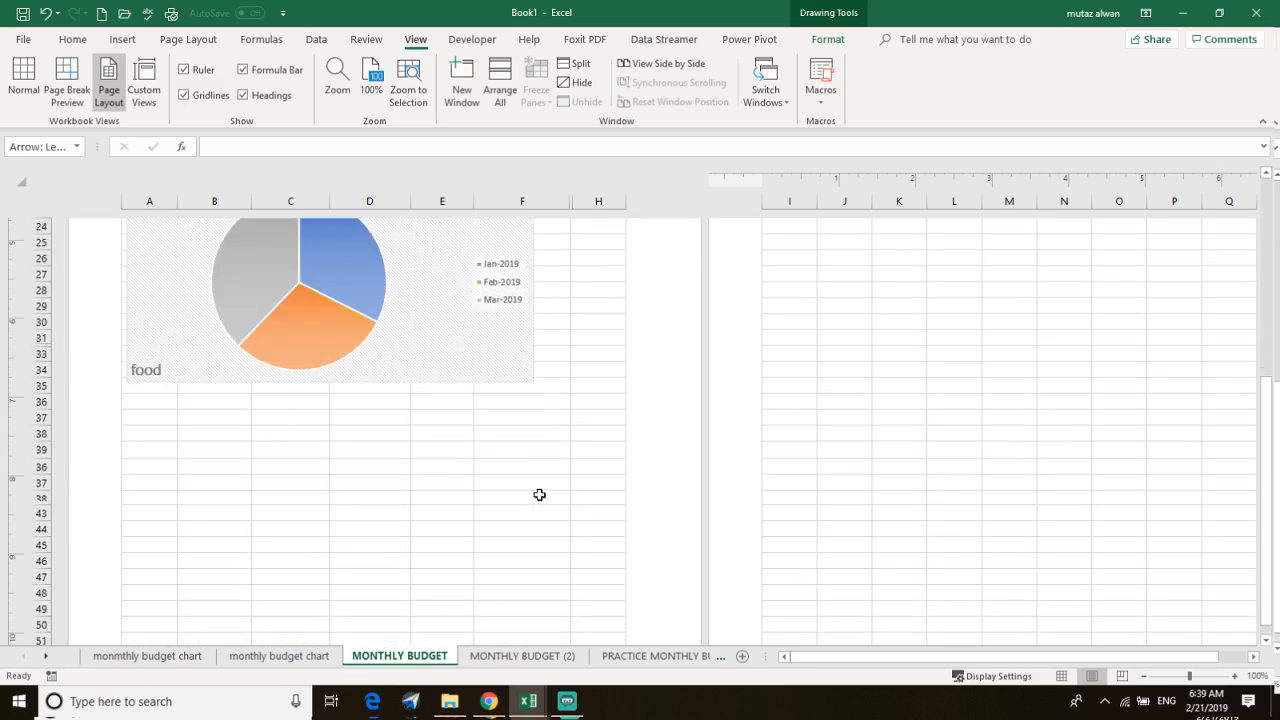
pyautogui.scroll(4, 336, 350)
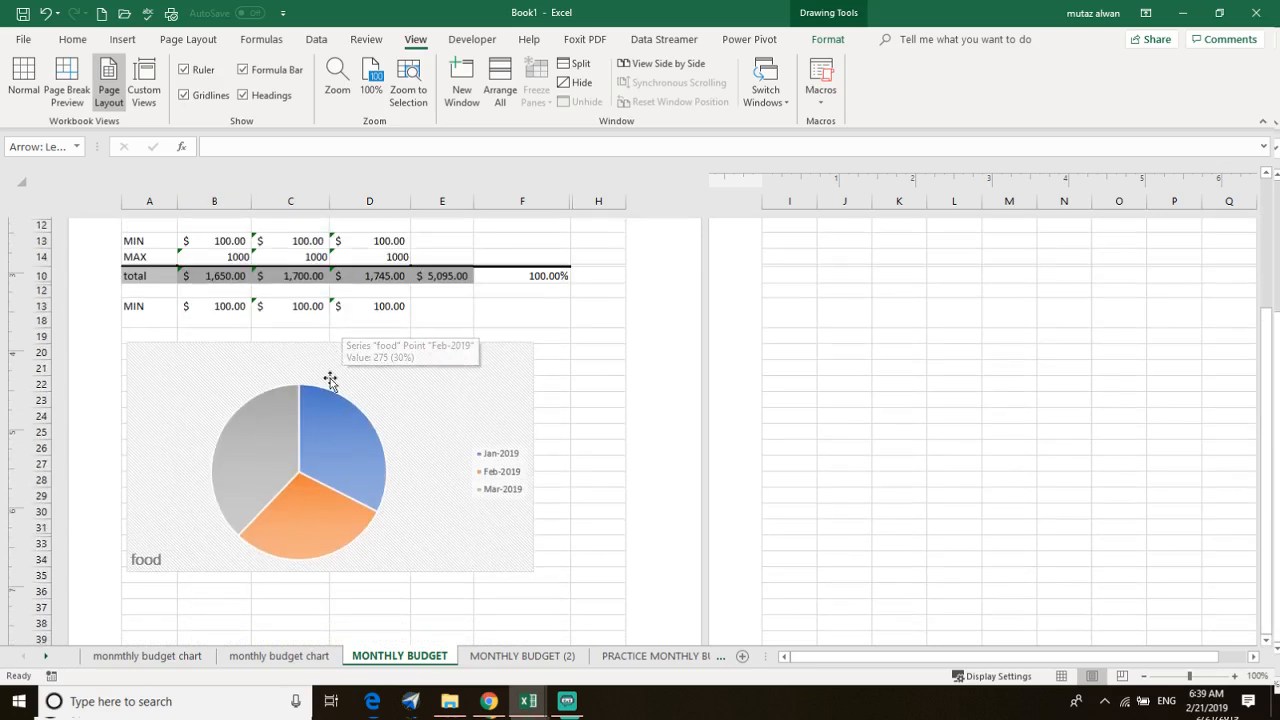
pyautogui.click(327, 452)
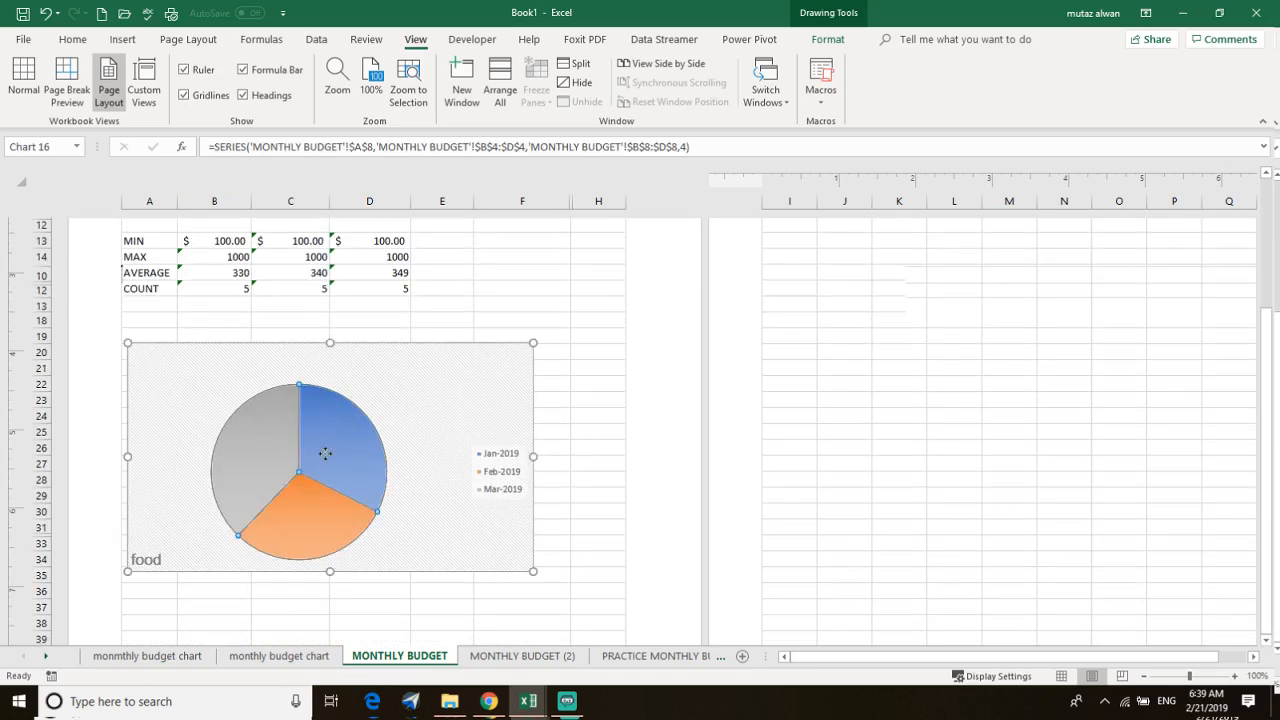
pyautogui.moveTo(325, 453); pyautogui.dragTo(330, 706)
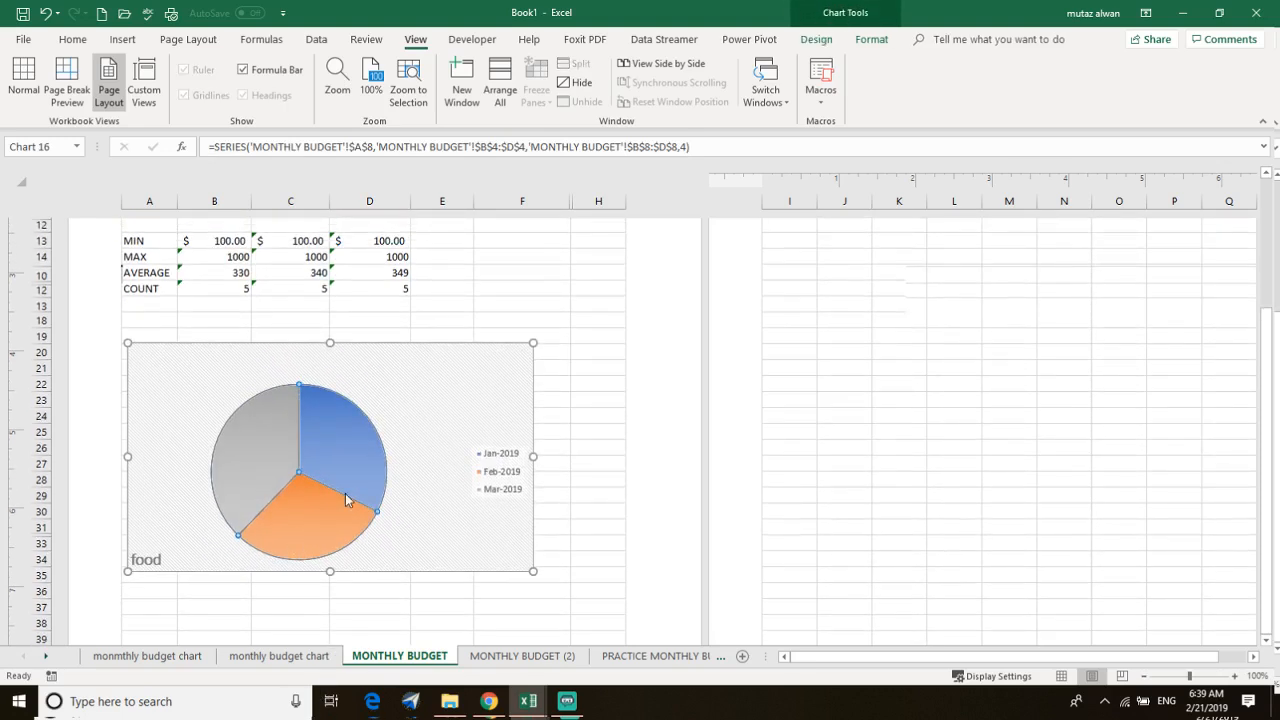
pyautogui.scroll(-5, 345, 493)
pyautogui.moveTo(302, 275); pyautogui.dragTo(276, 578)
pyautogui.moveTo(267, 382); pyautogui.dragTo(273, 274)
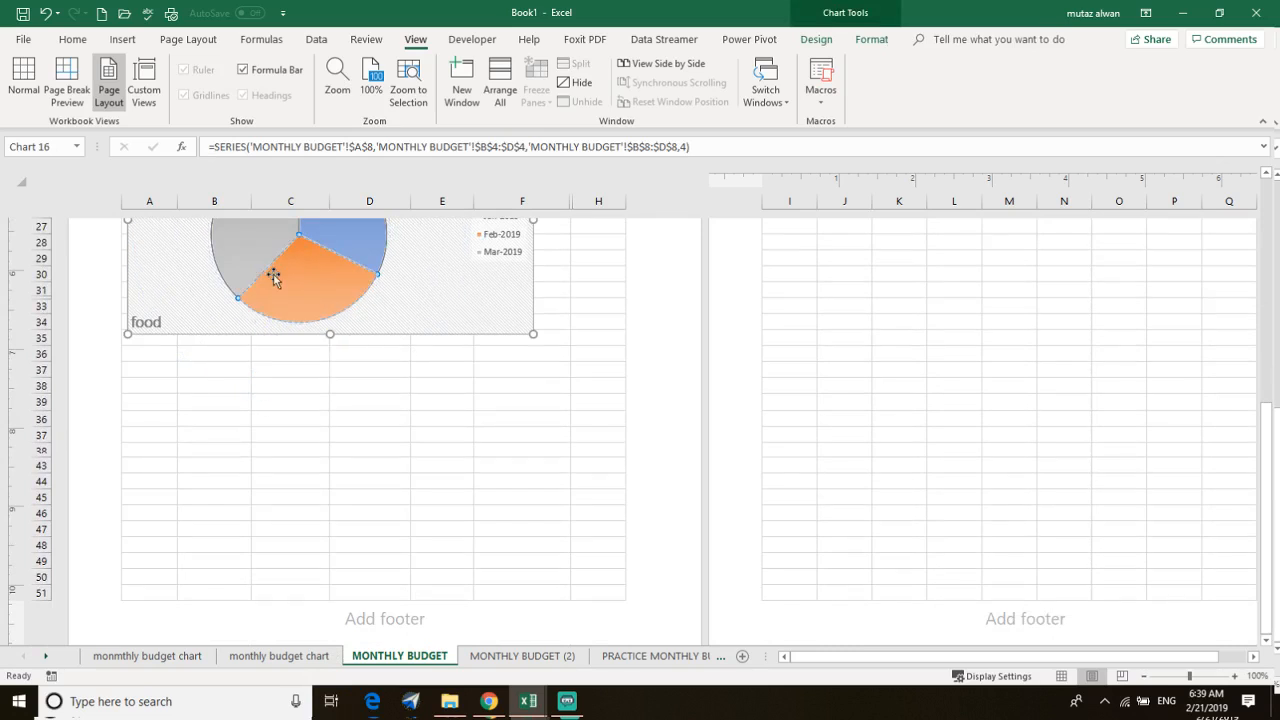
pyautogui.scroll(6, 460, 340)
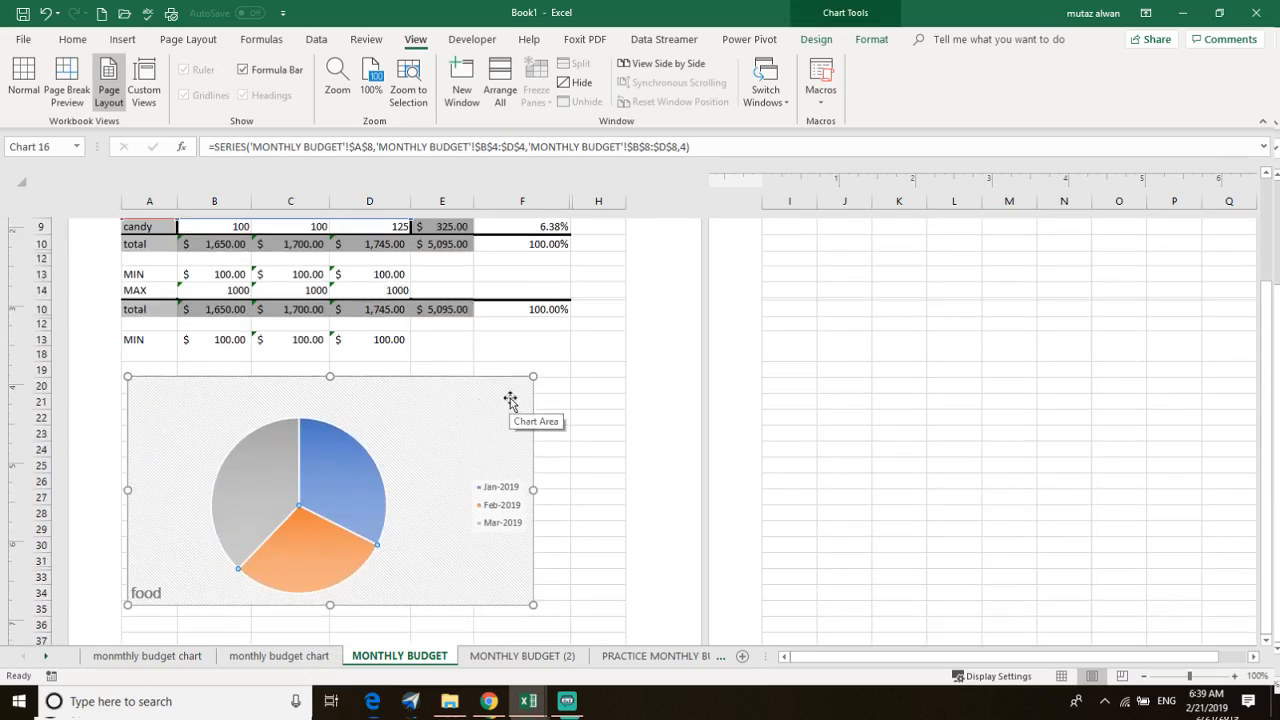
# - Move the food pie chart onto the second page, over columns I to P from about row 4
pyautogui.moveTo(371, 400); pyautogui.dragTo(1014, 471)
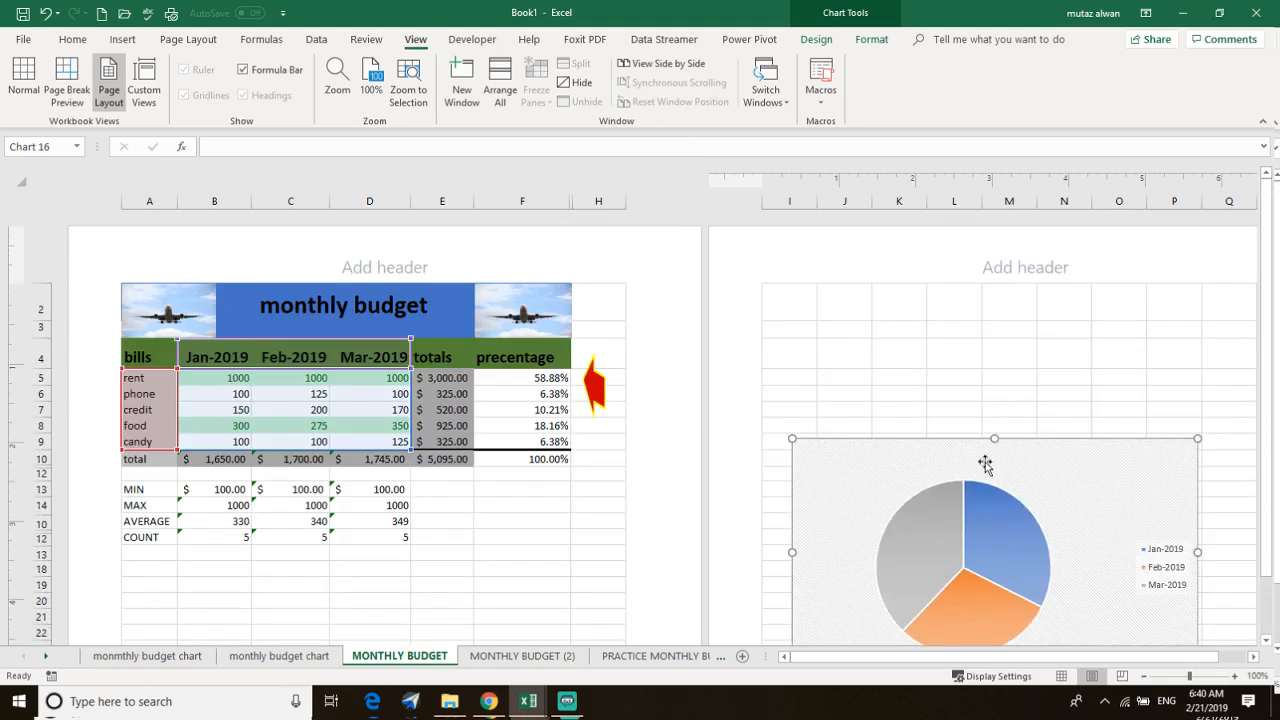
pyautogui.moveTo(988, 460); pyautogui.dragTo(971, 372)
pyautogui.scroll(-5, 751, 486)
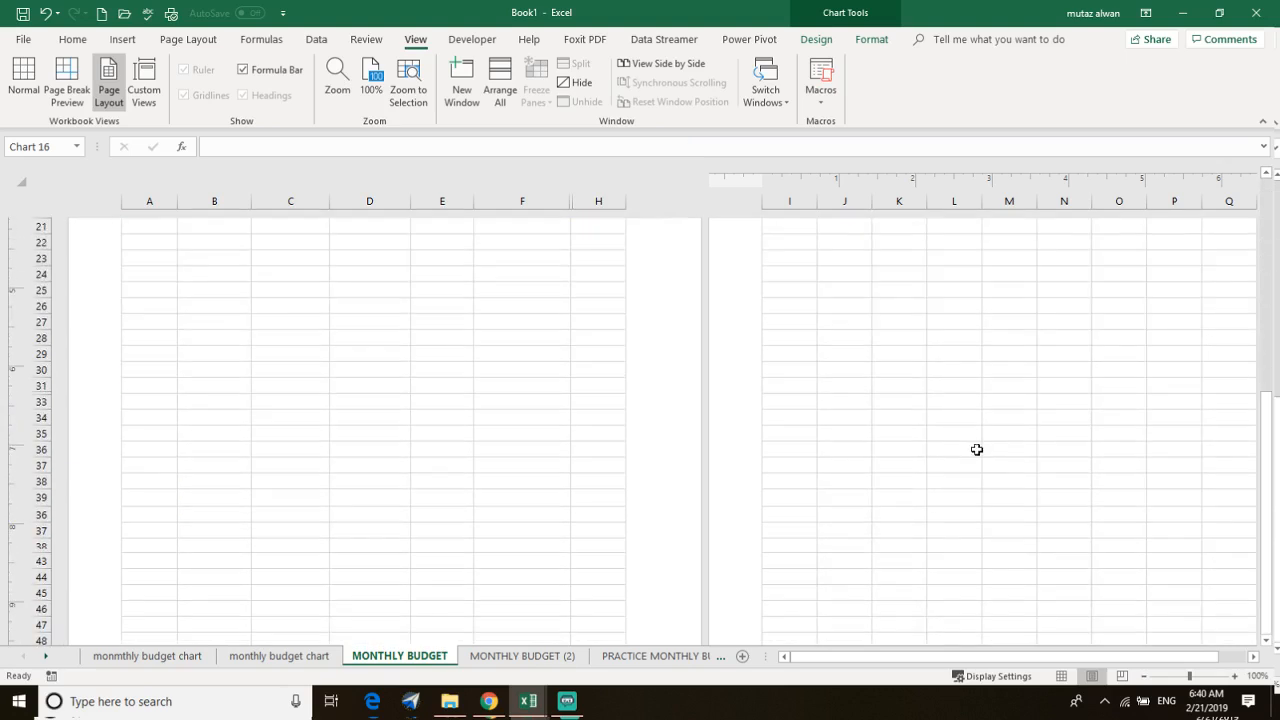
pyautogui.scroll(5, 974, 449)
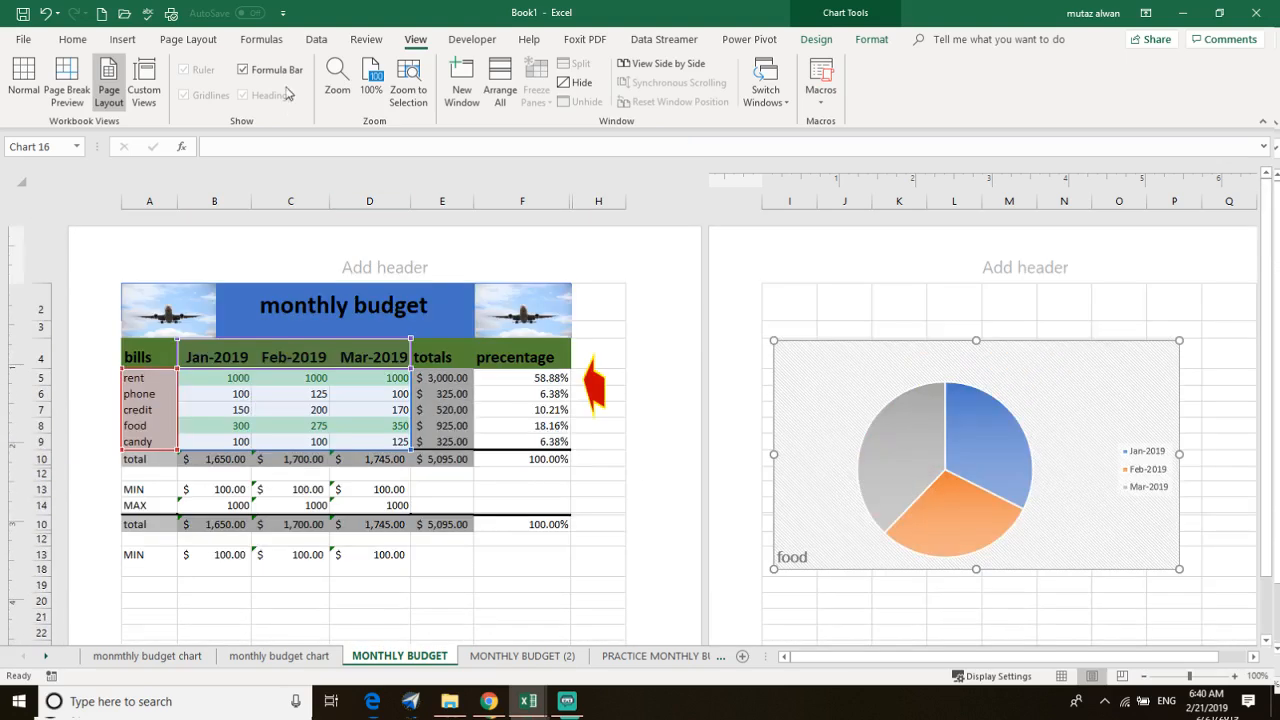
# - Preview how the sheet prints while the pie chart is selected, and return to the sheet
pyautogui.click(23, 40)
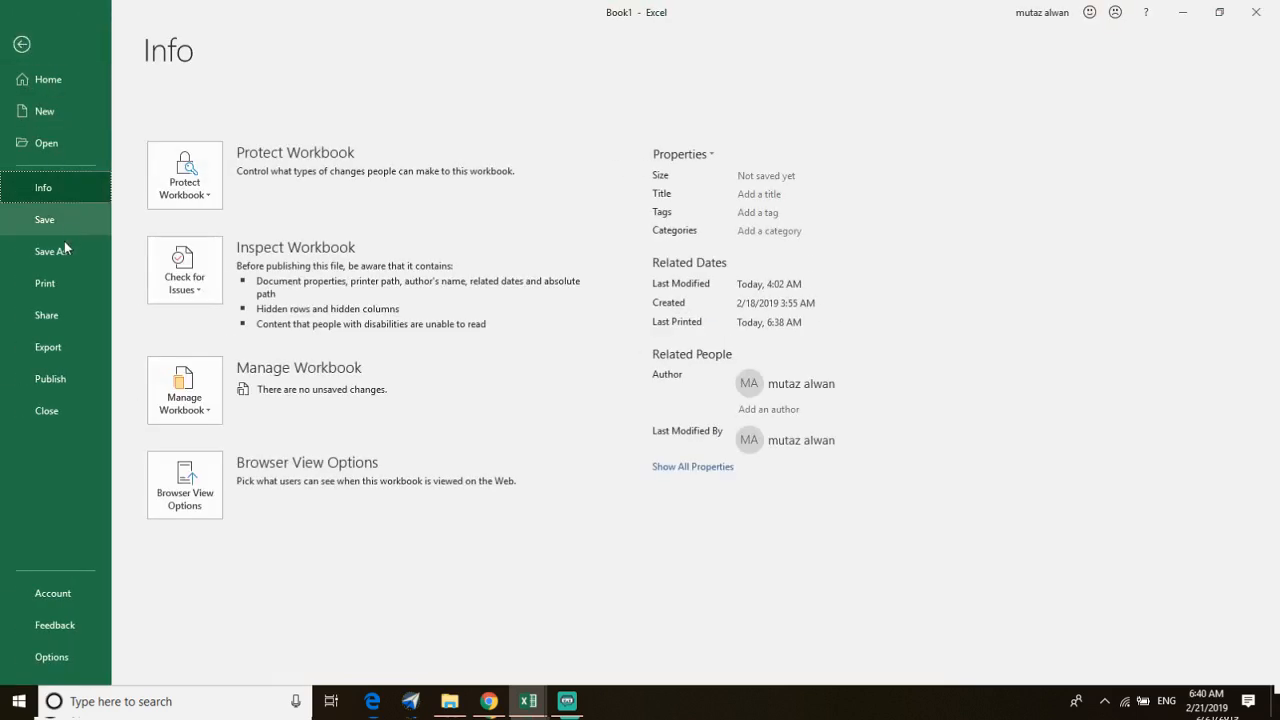
pyautogui.click(54, 283)
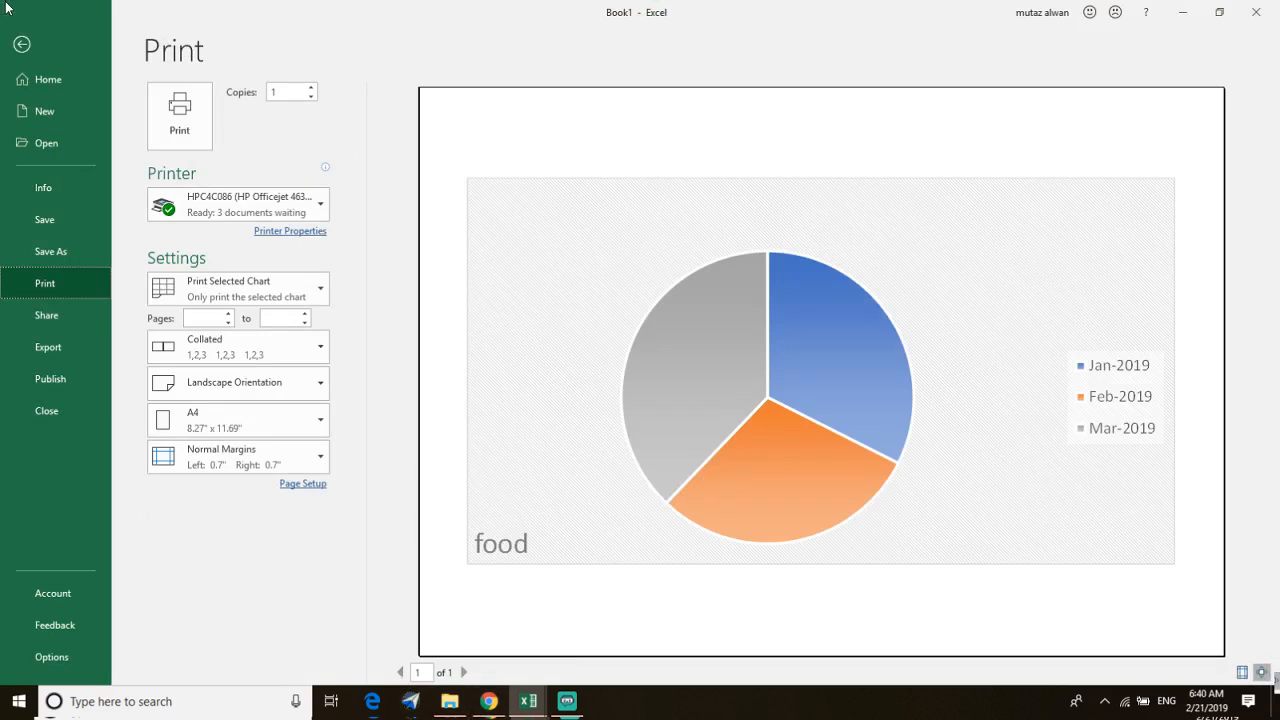
pyautogui.click(22, 45)
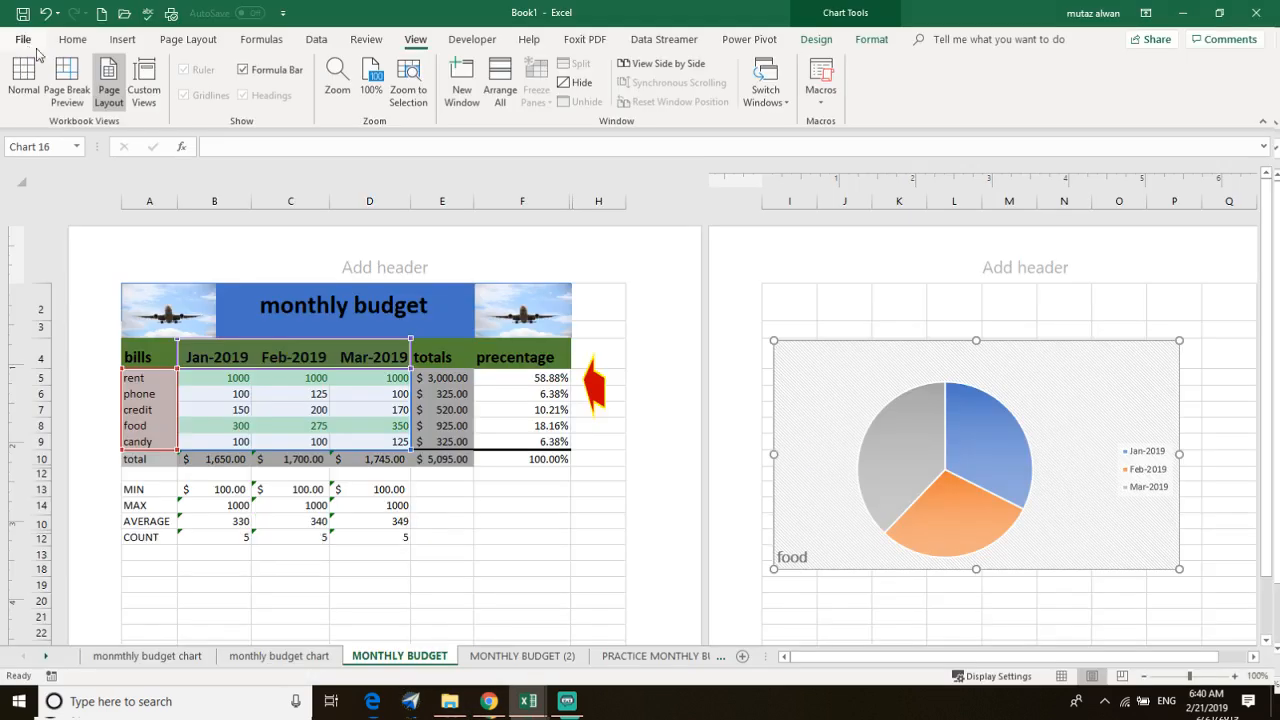
# - Deselect the chart, compare both pages of the active sheet's print preview, and return to the sheet
pyautogui.click(849, 290)
pyautogui.click(803, 329)
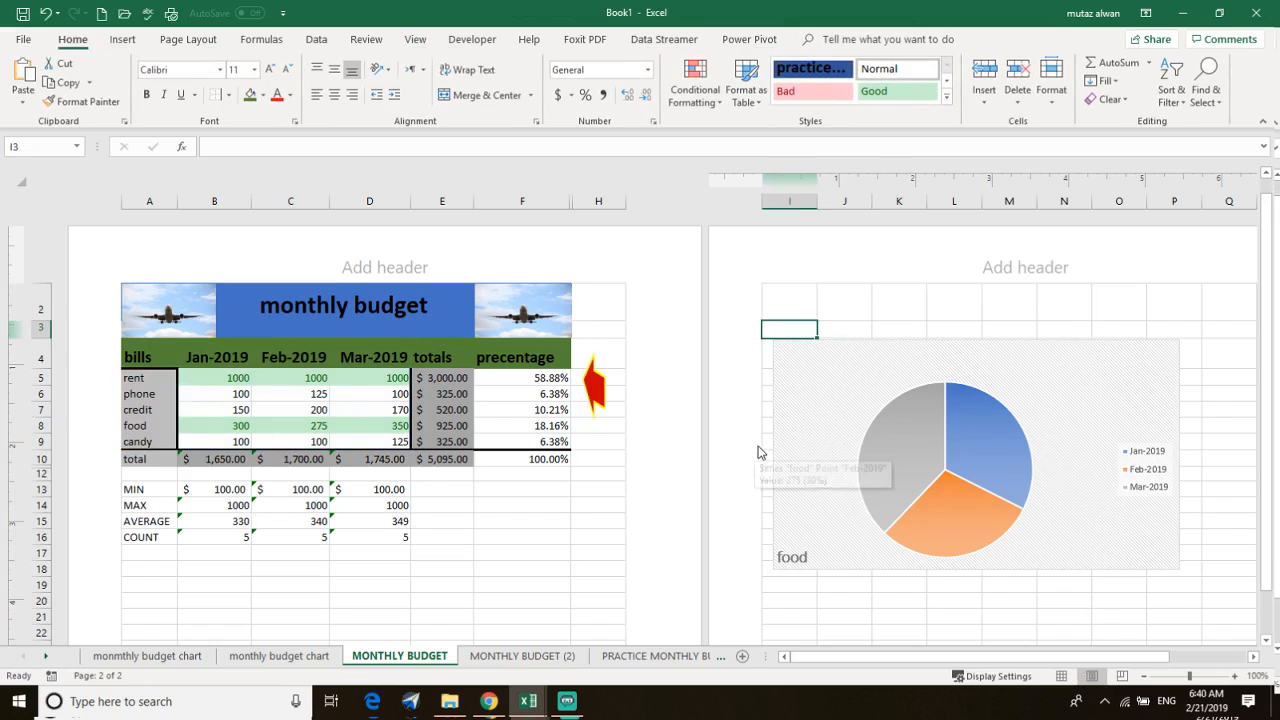
pyautogui.scroll(-3, 760, 449)
pyautogui.click(913, 592)
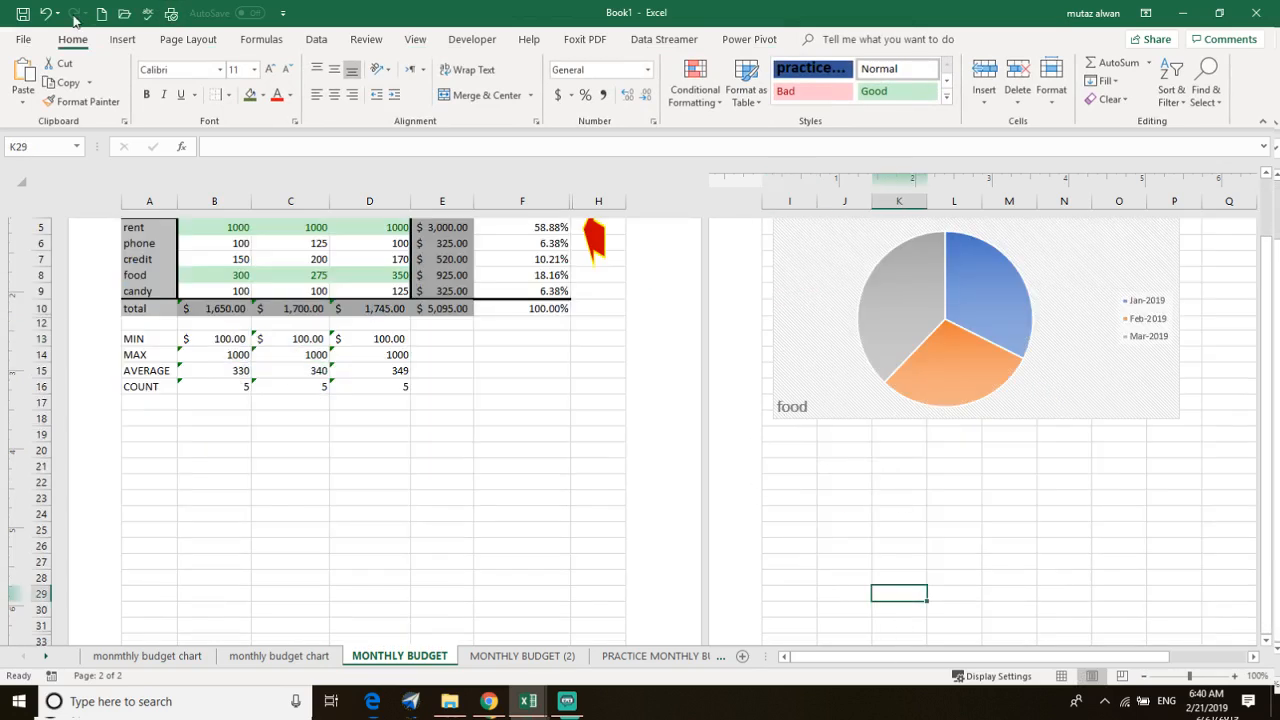
pyautogui.click(22, 40)
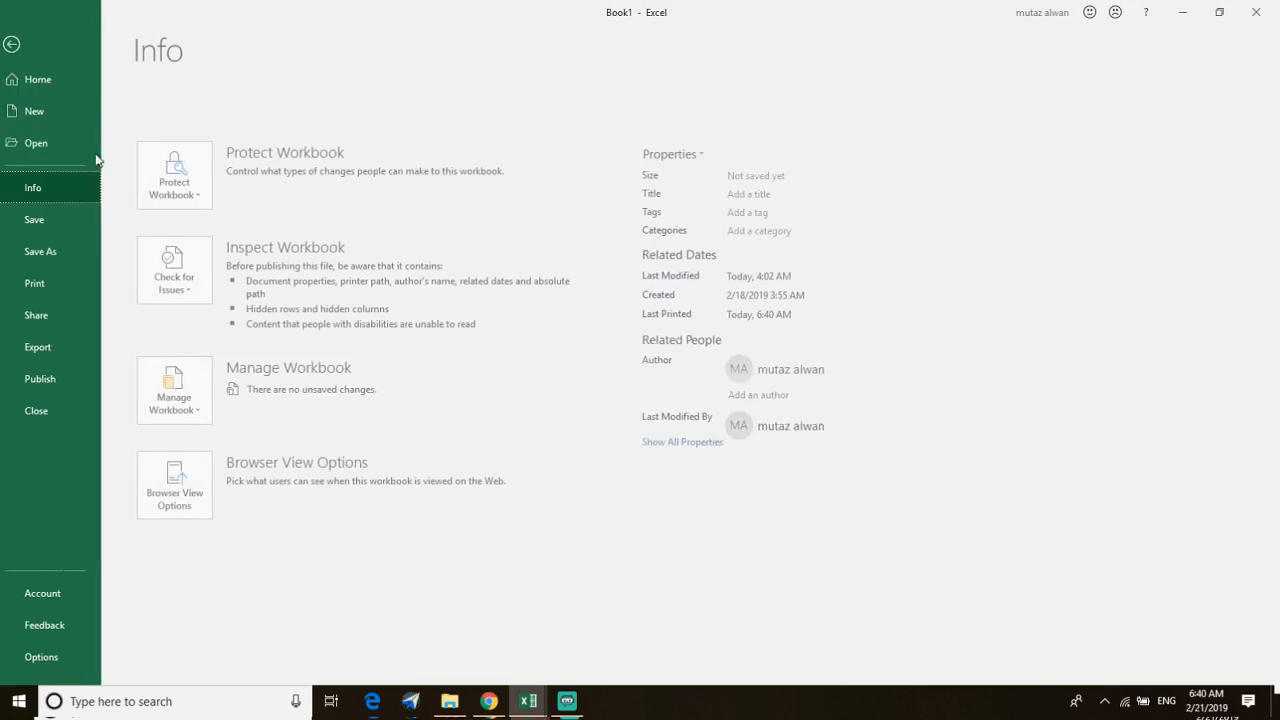
pyautogui.click(66, 292)
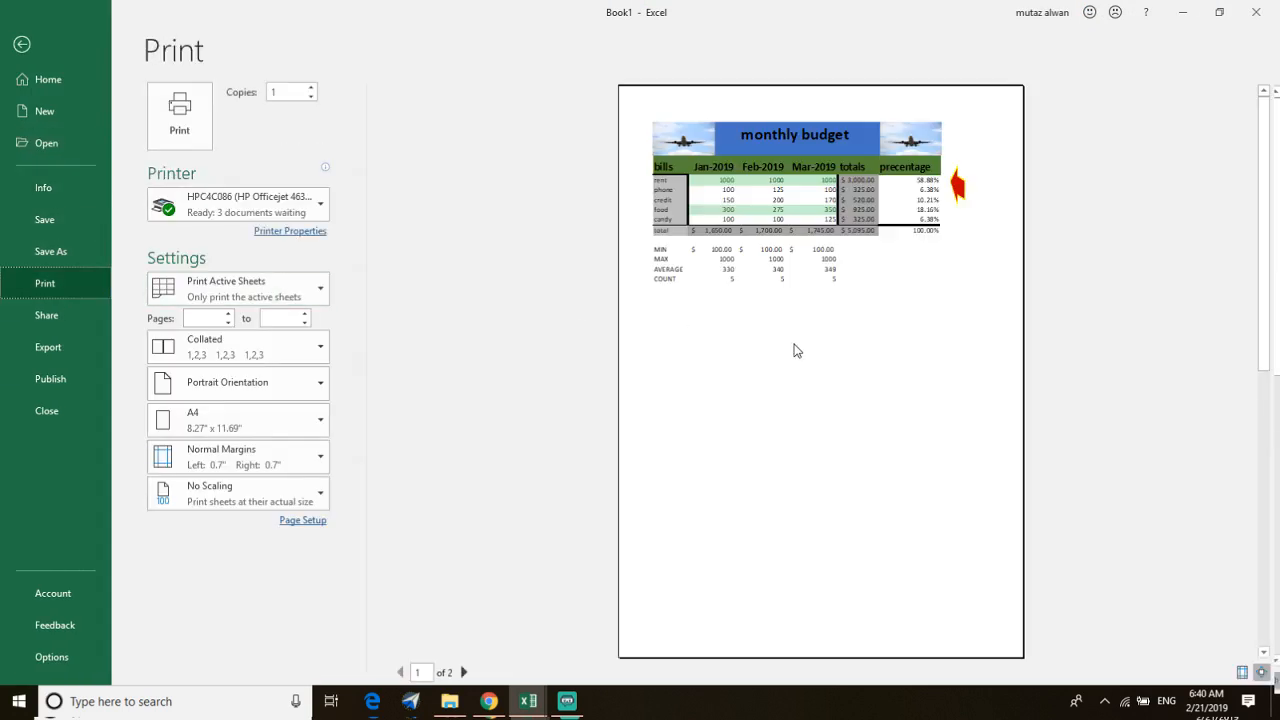
pyautogui.scroll(-1, 857, 309)
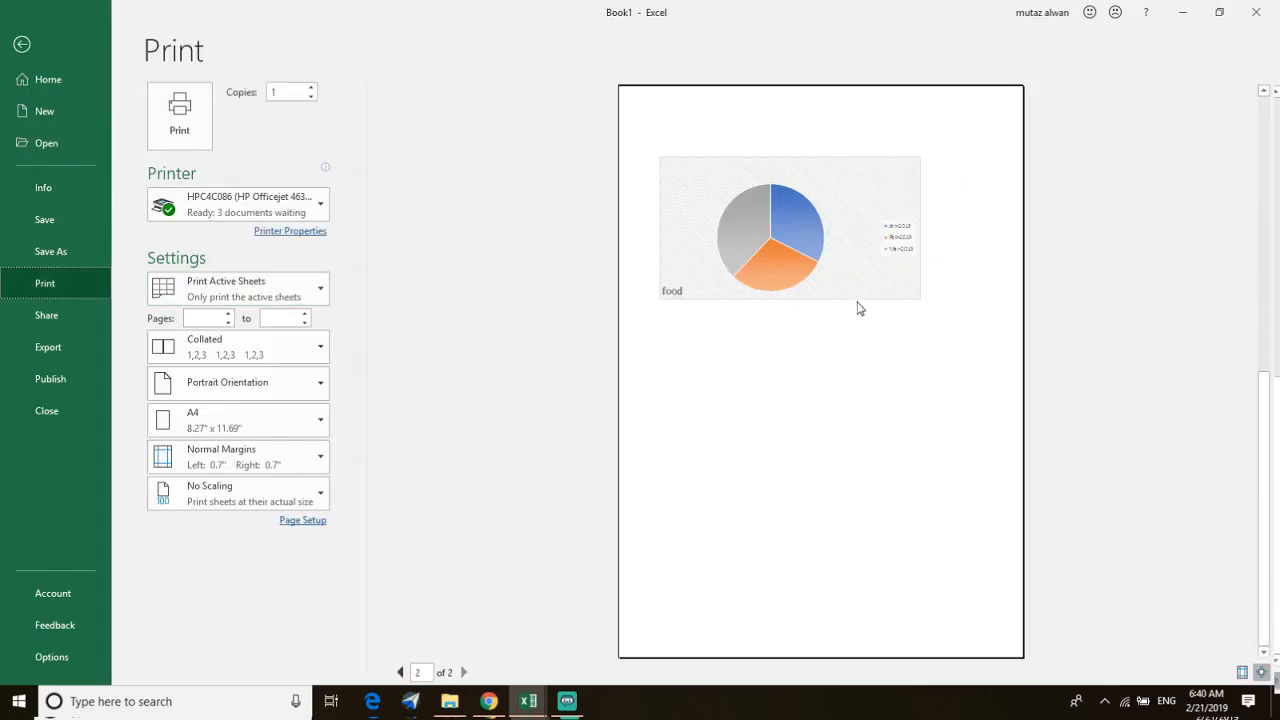
pyautogui.scroll(1, 857, 309)
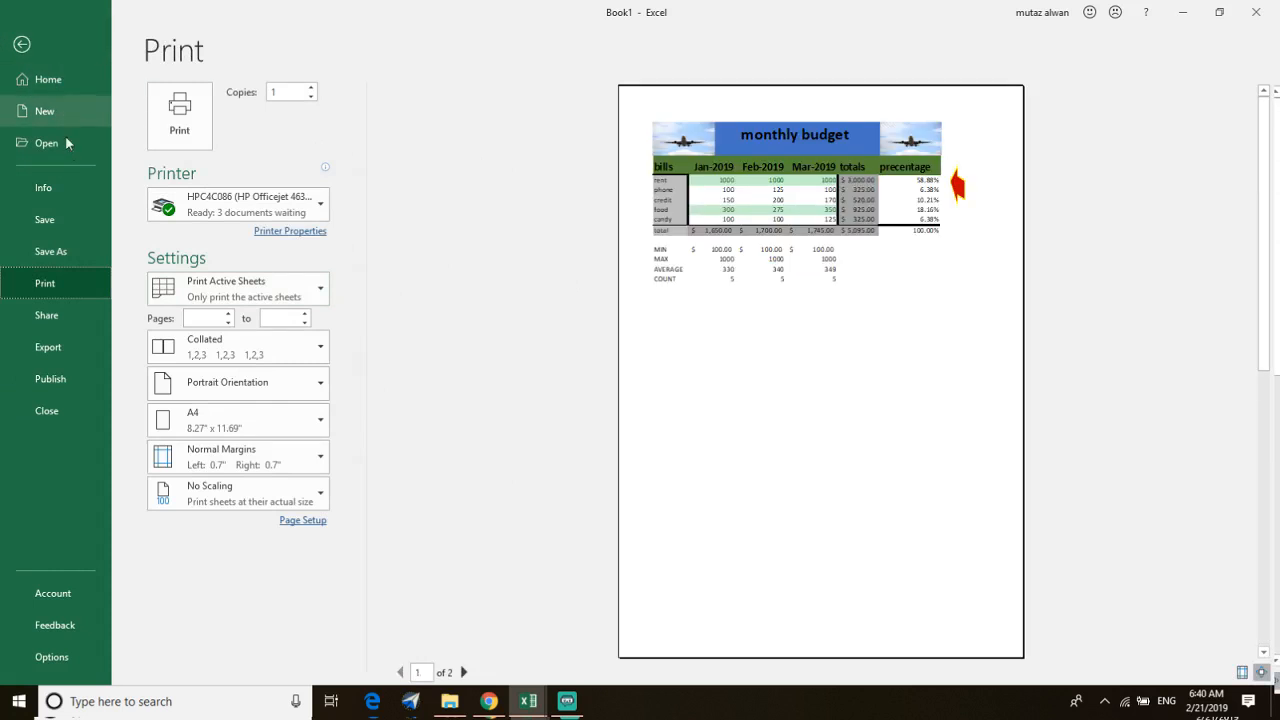
pyautogui.click(42, 80)
pyautogui.click(22, 46)
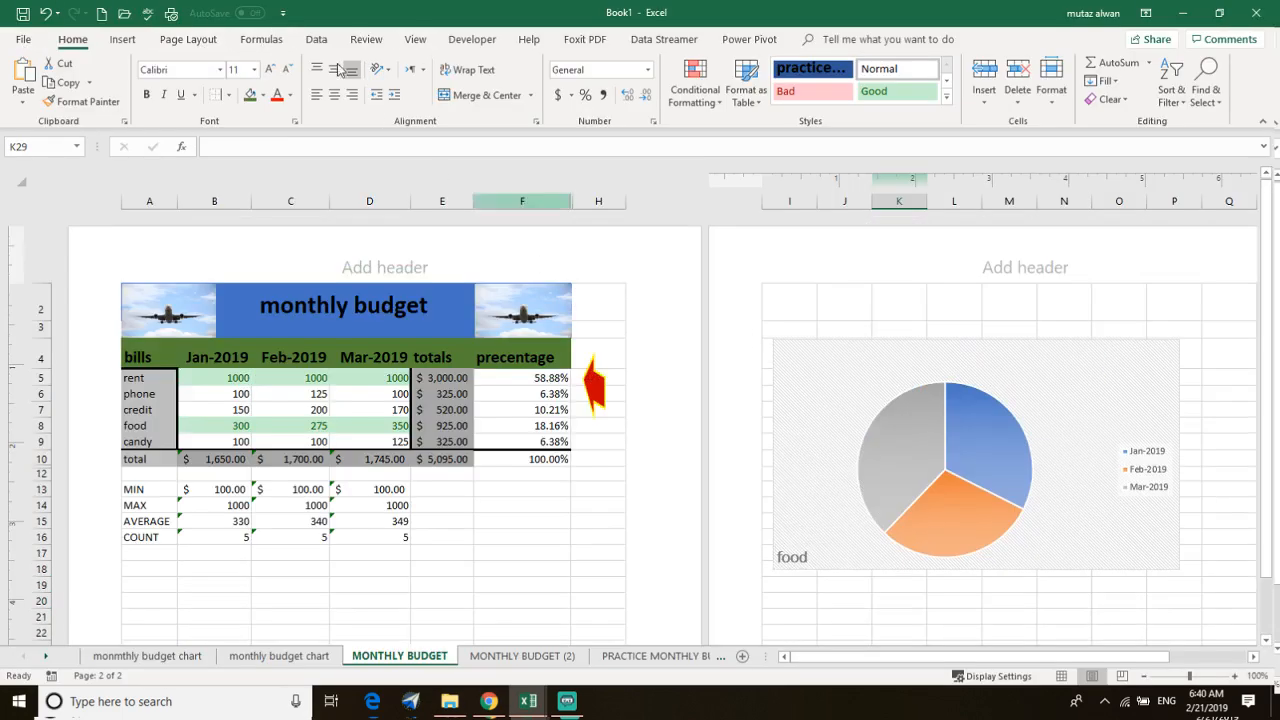
pyautogui.click(190, 42)
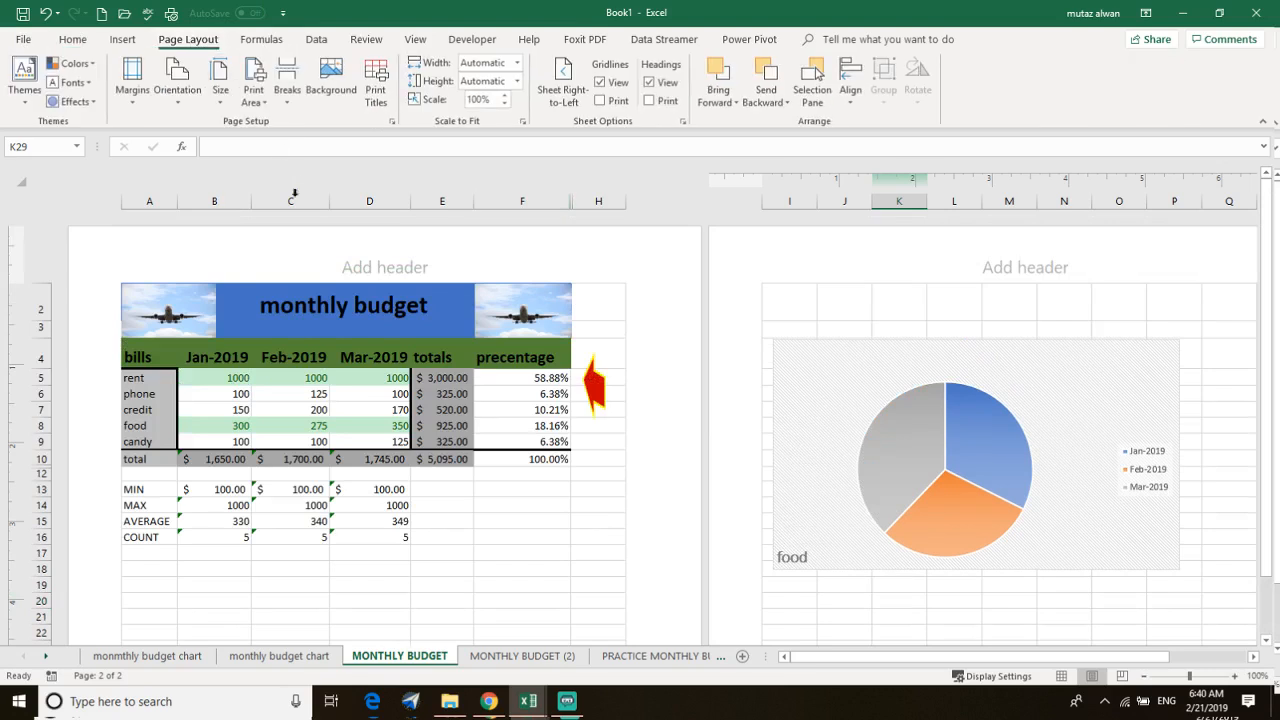
pyautogui.click(429, 362)
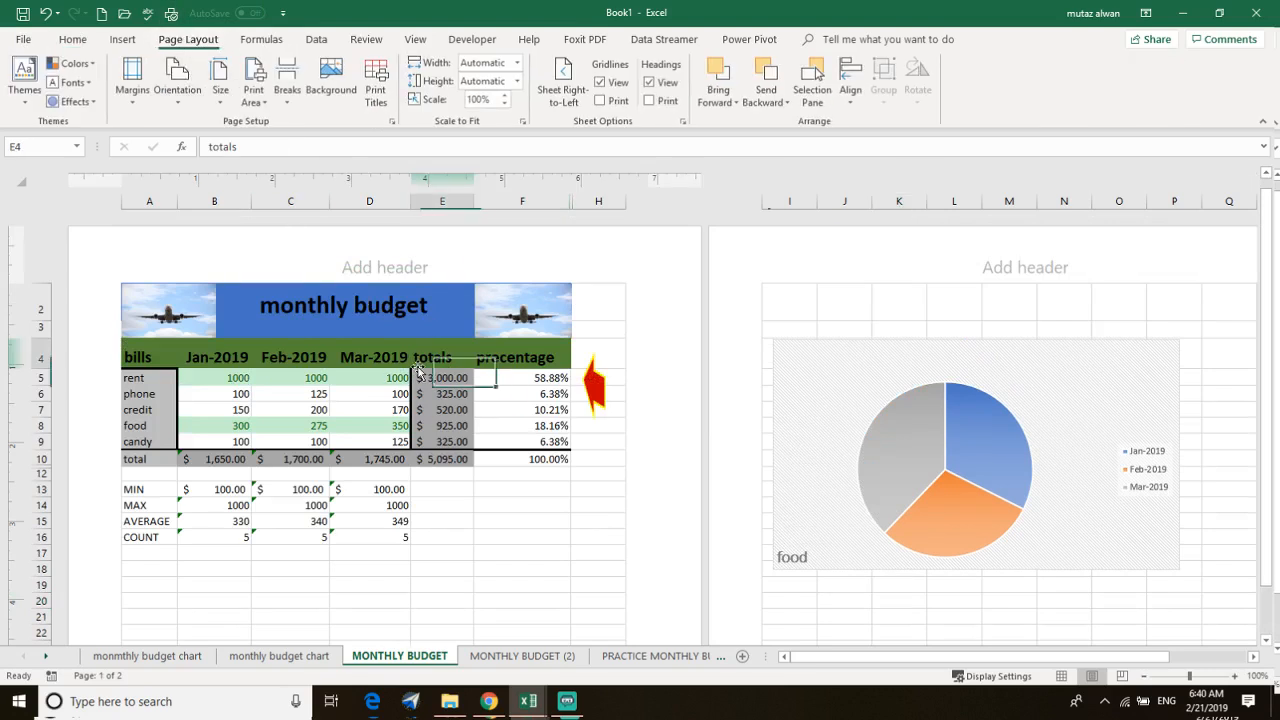
pyautogui.scroll(-3, 426, 391)
pyautogui.scroll(3, 425, 394)
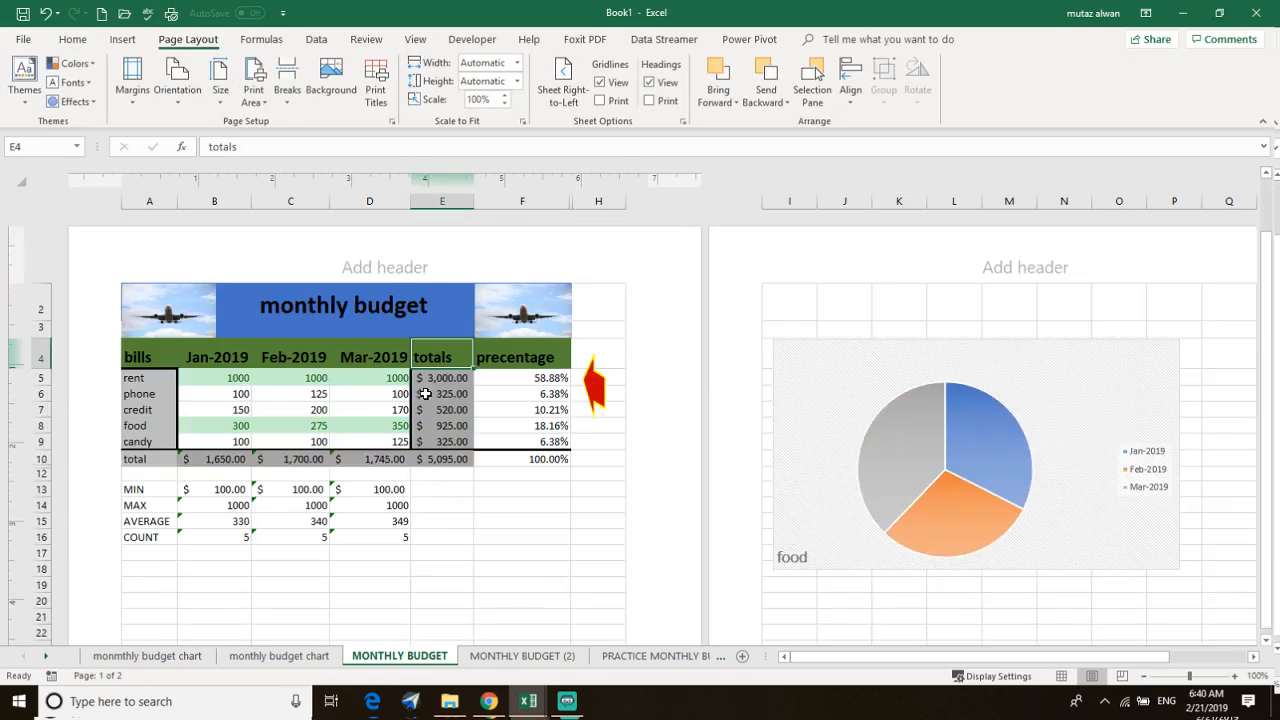
pyautogui.click(572, 289)
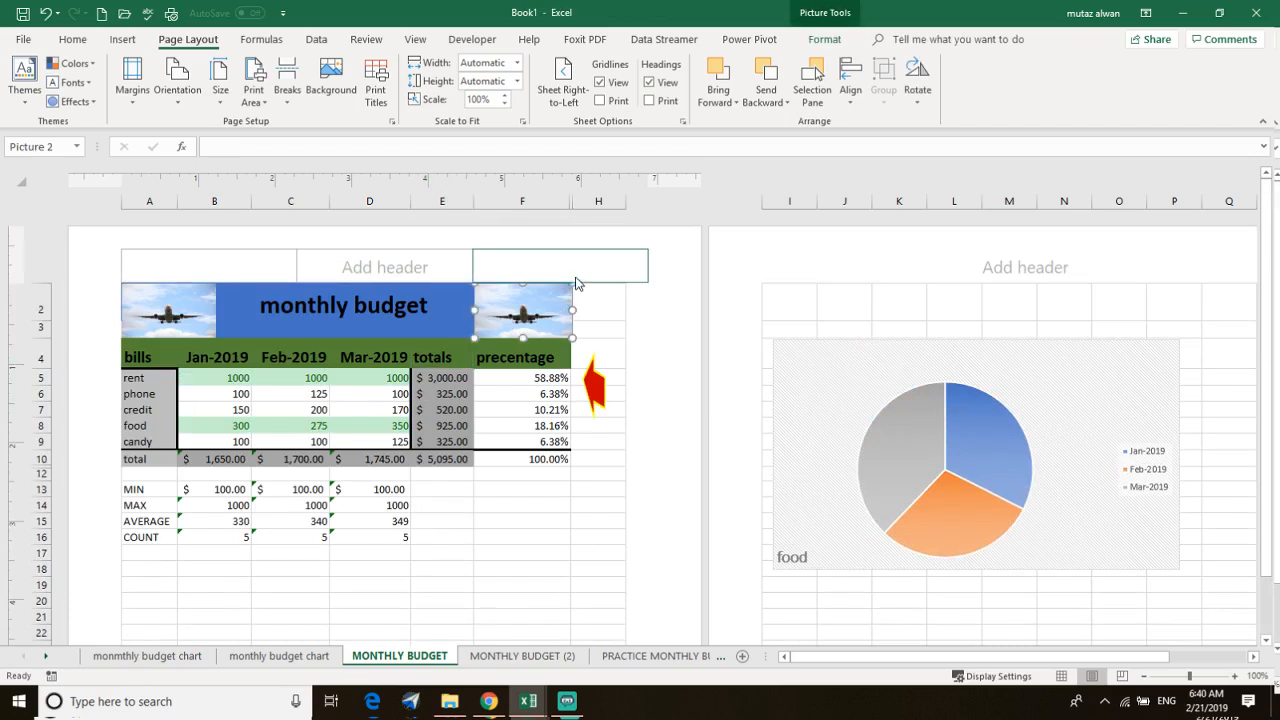
pyautogui.click(580, 279)
pyautogui.click(600, 308)
pyautogui.click(570, 281)
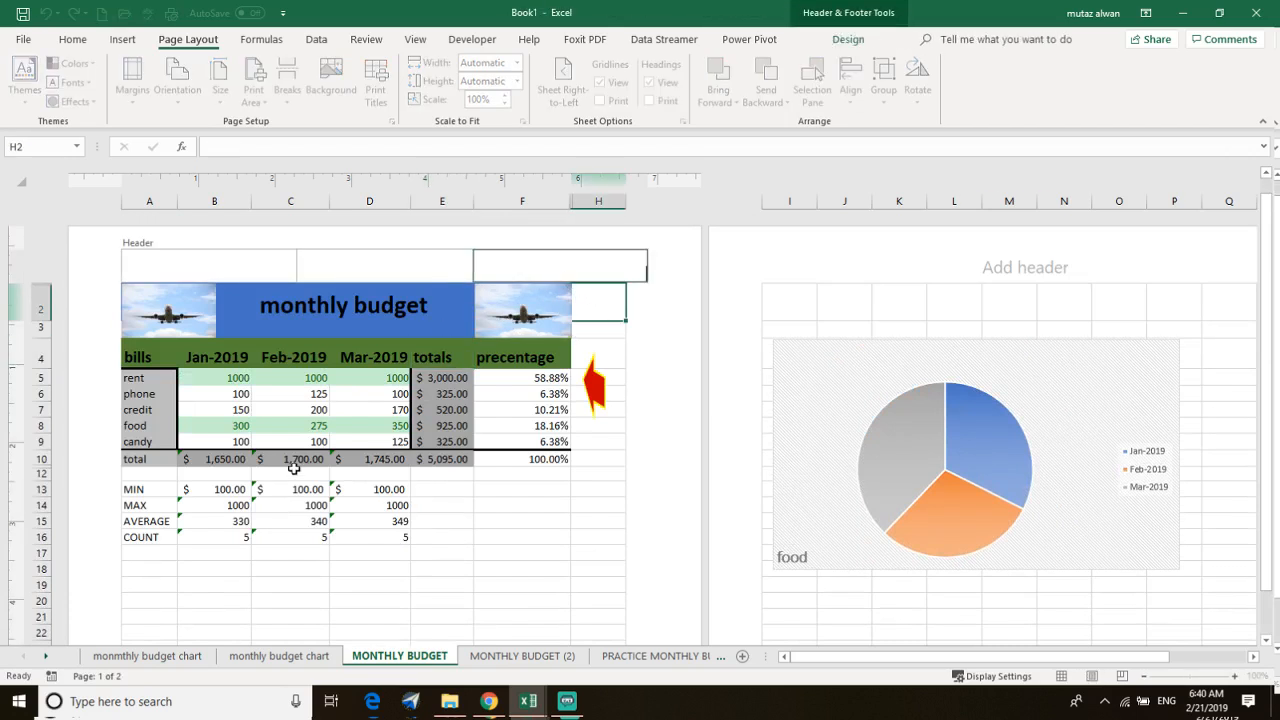
pyautogui.click(551, 533)
# - Pull the slices of the food pie chart apart into an exploded pie
pyautogui.scroll(-2, 757, 531)
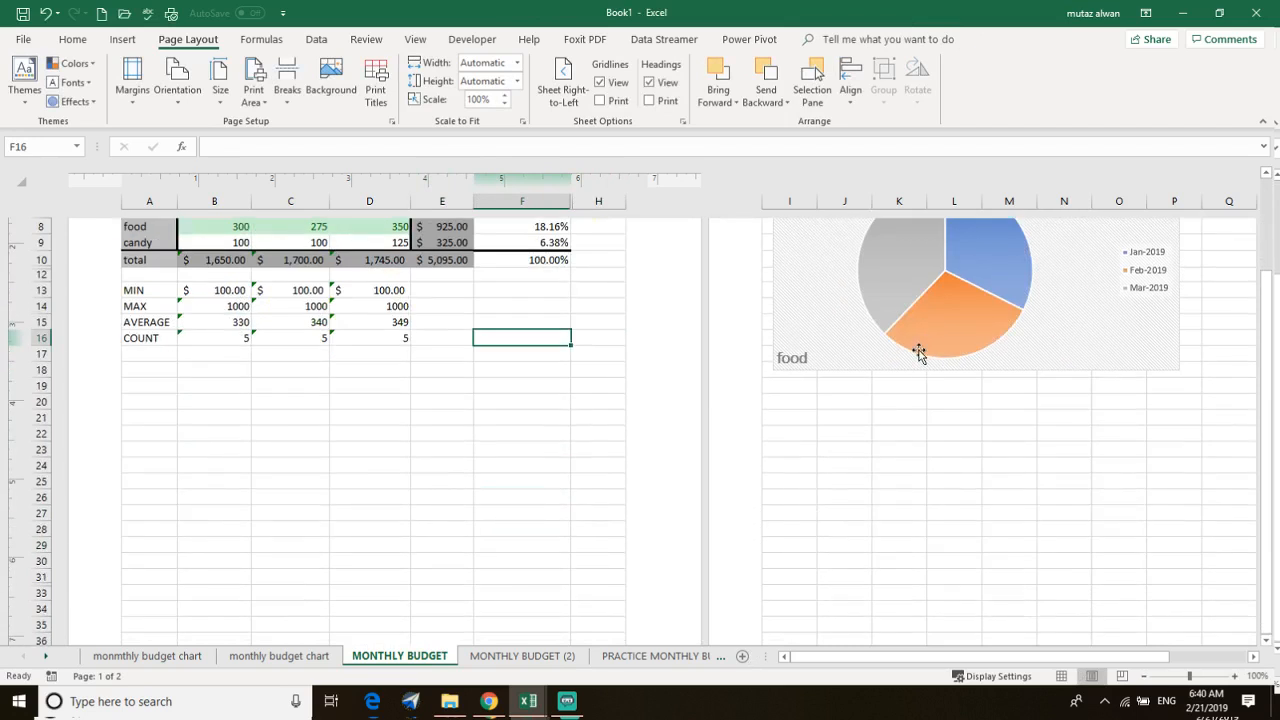
pyautogui.click(920, 354)
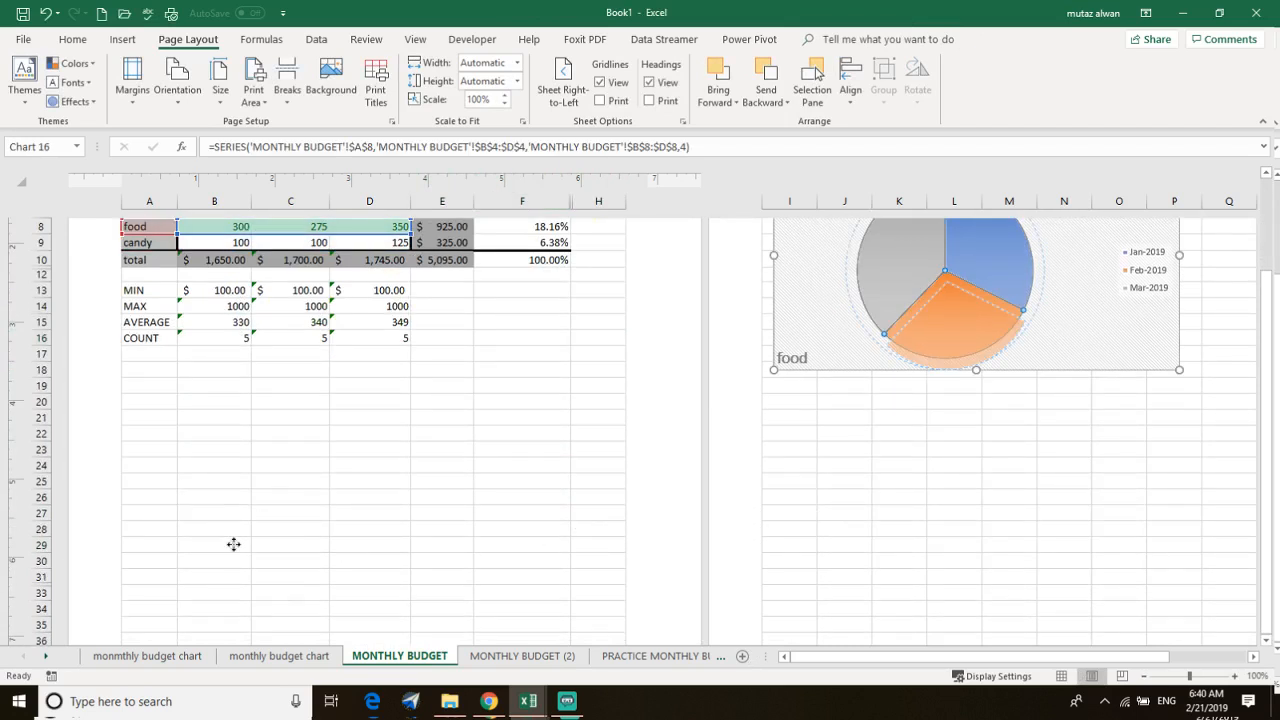
pyautogui.moveTo(235, 554); pyautogui.dragTo(235, 554)
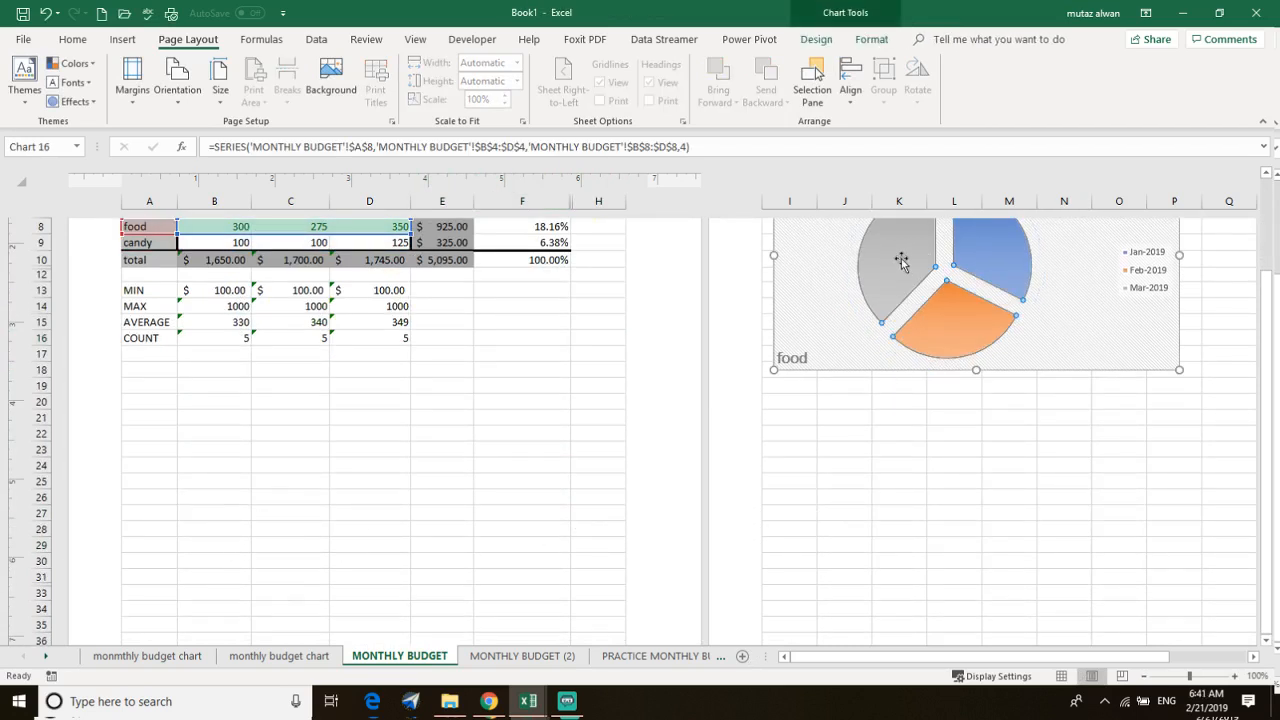
# - Move the food pie chart back to the first page, below the COUNT row and starting at about row 21
pyautogui.scroll(1, 818, 355)
pyautogui.moveTo(843, 234); pyautogui.dragTo(214, 491)
pyautogui.scroll(-3, 394, 480)
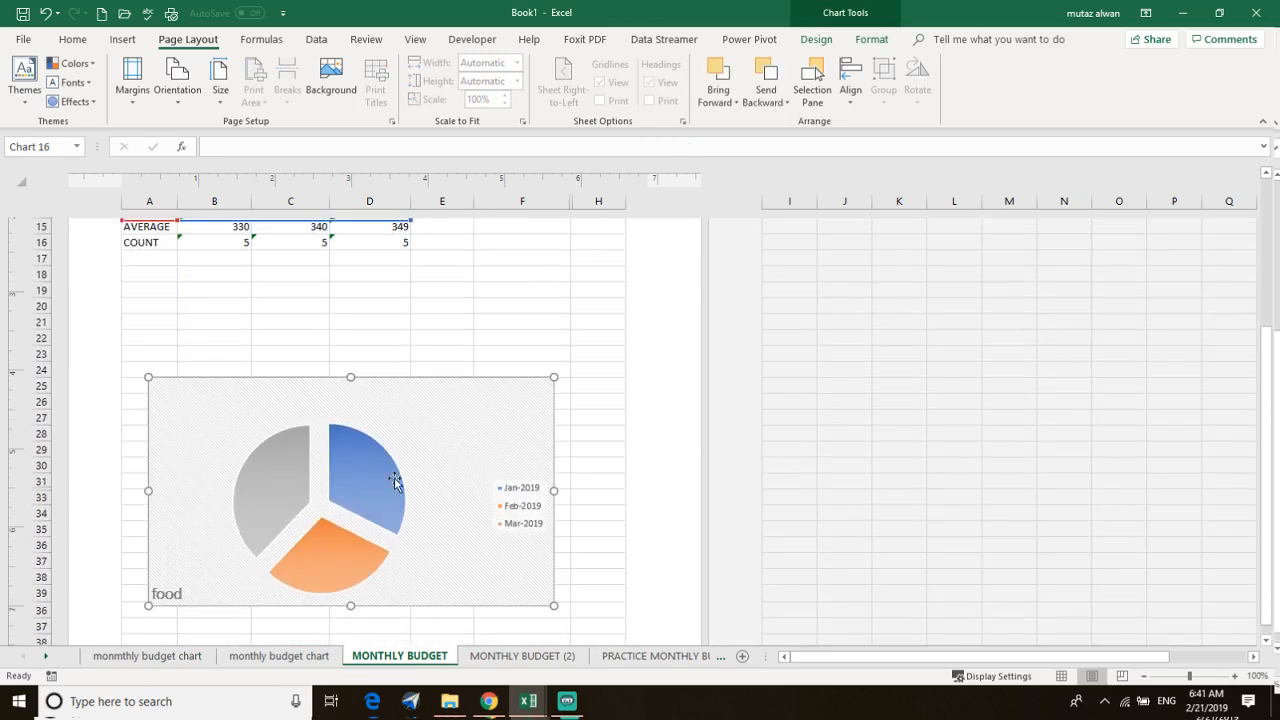
pyautogui.scroll(-5, 400, 483)
pyautogui.scroll(10, 397, 489)
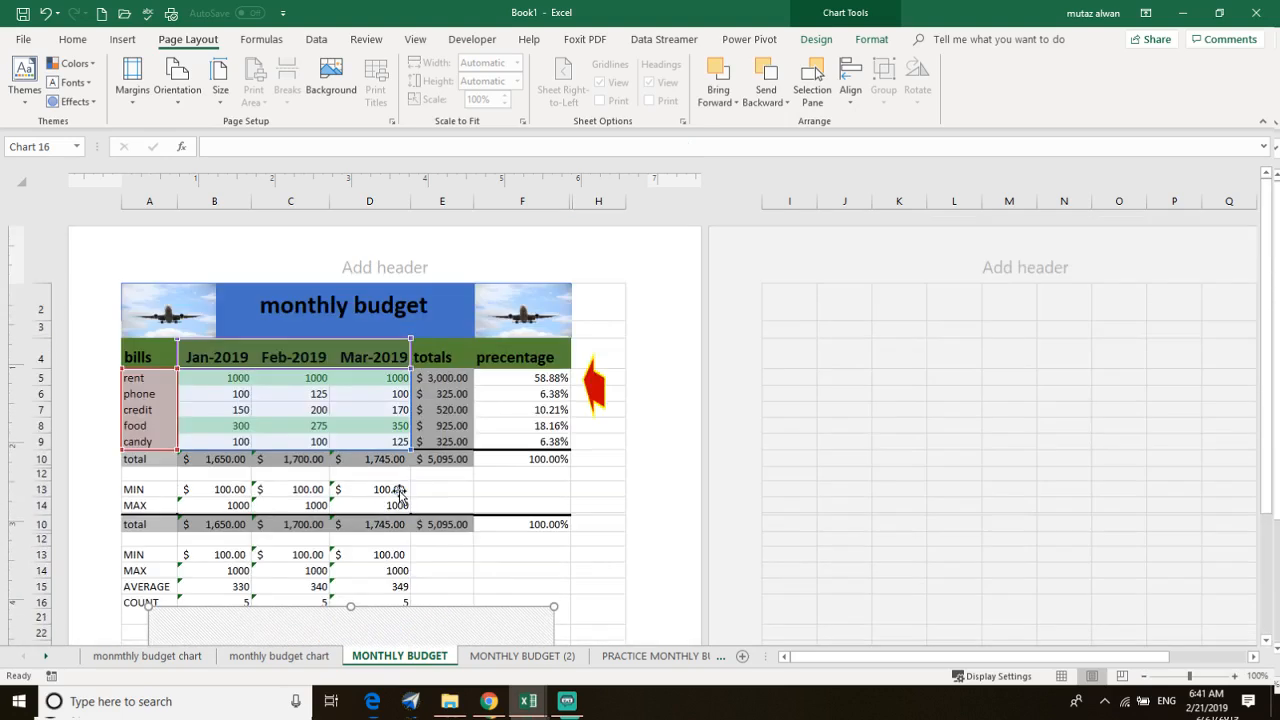
# - Insert the page number in the center section of the first page's header
pyautogui.click(392, 266)
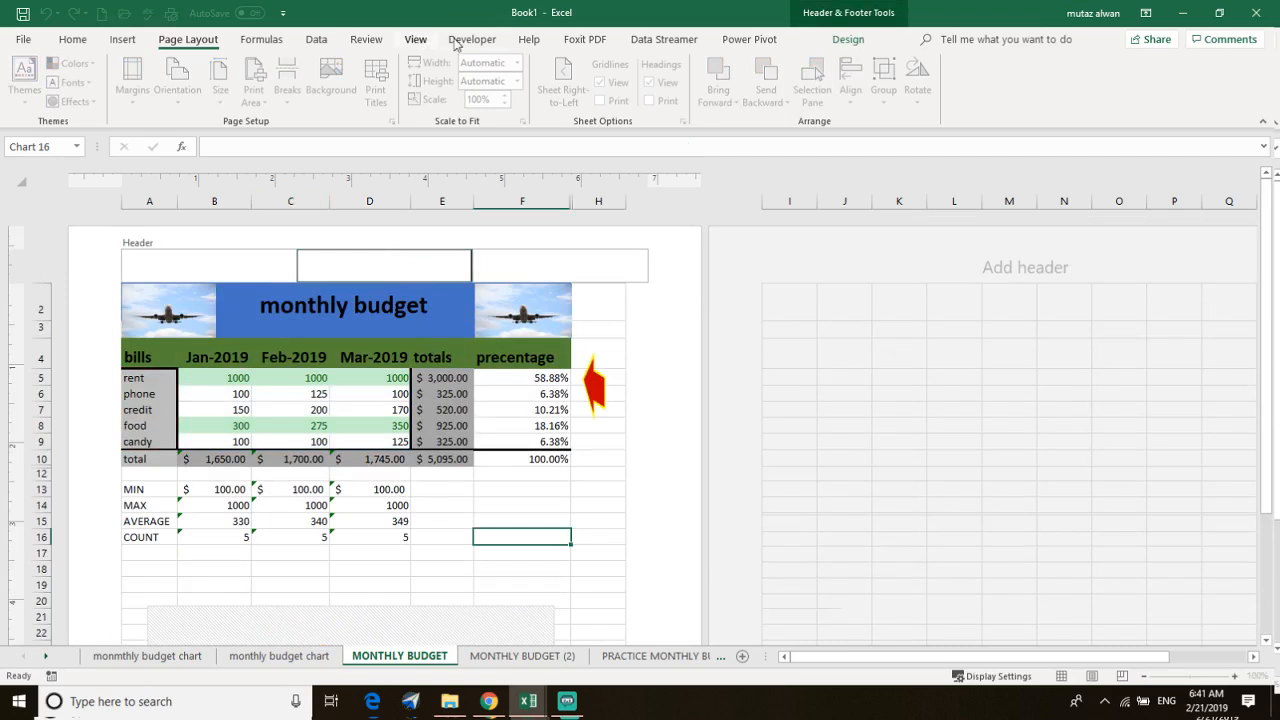
pyautogui.click(848, 40)
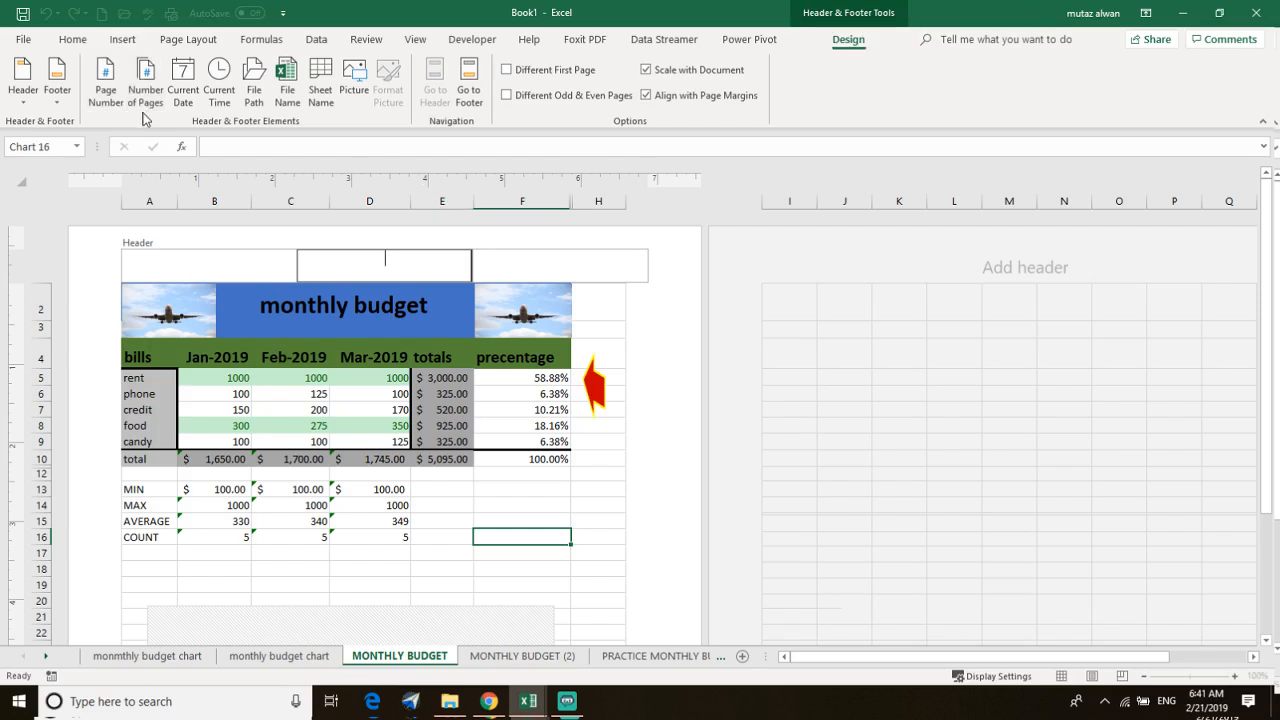
pyautogui.click(105, 84)
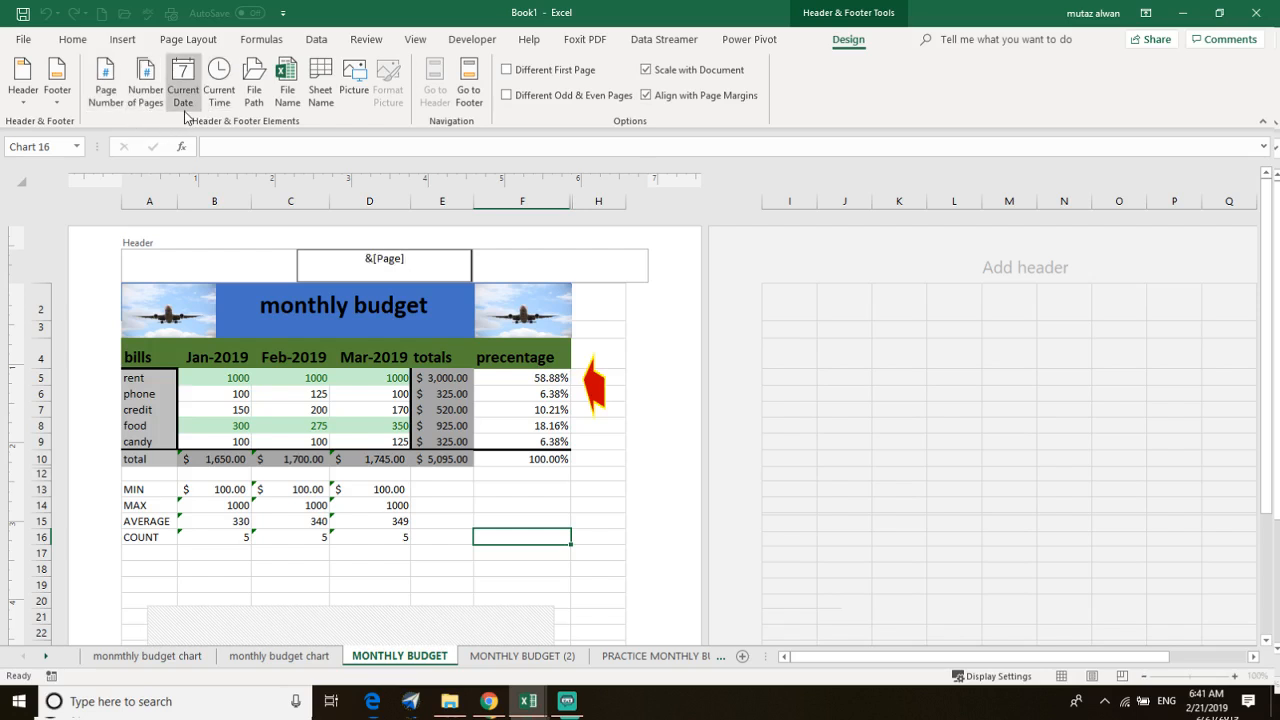
# - Insert the current date in the header's right section, and place the cursor in its left section
pyautogui.click(517, 262)
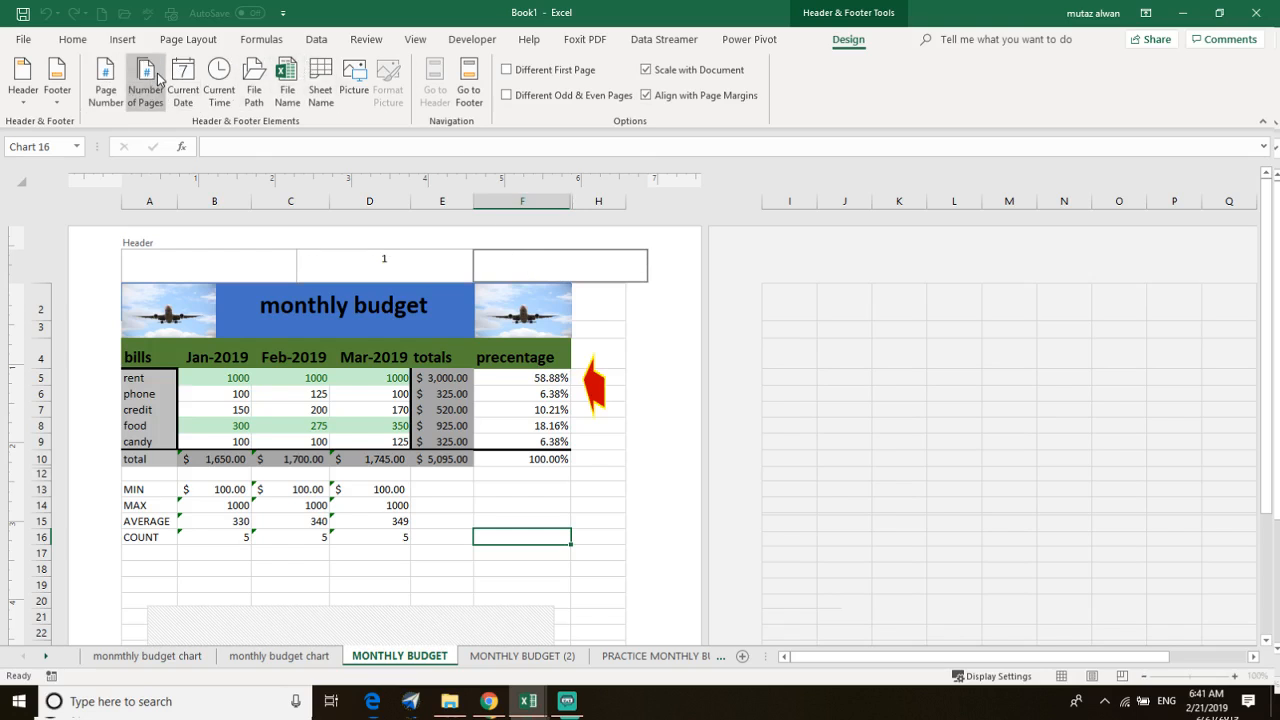
pyautogui.click(190, 86)
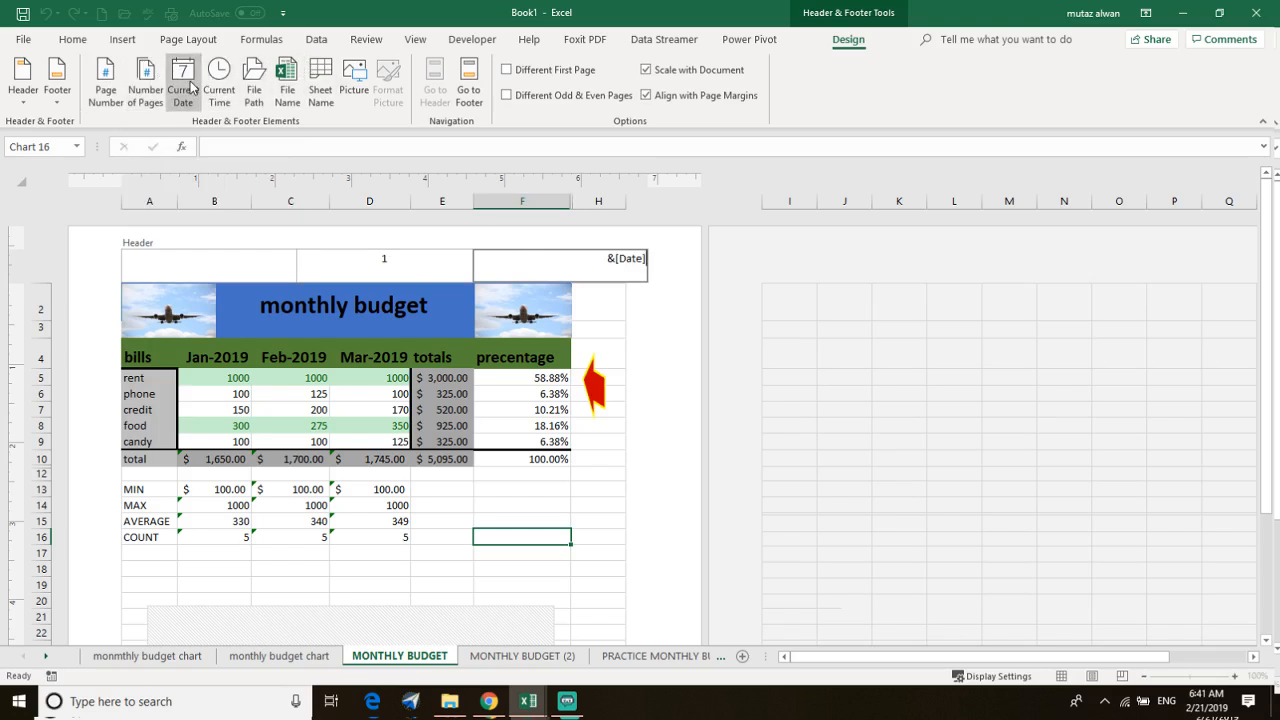
pyautogui.click(179, 267)
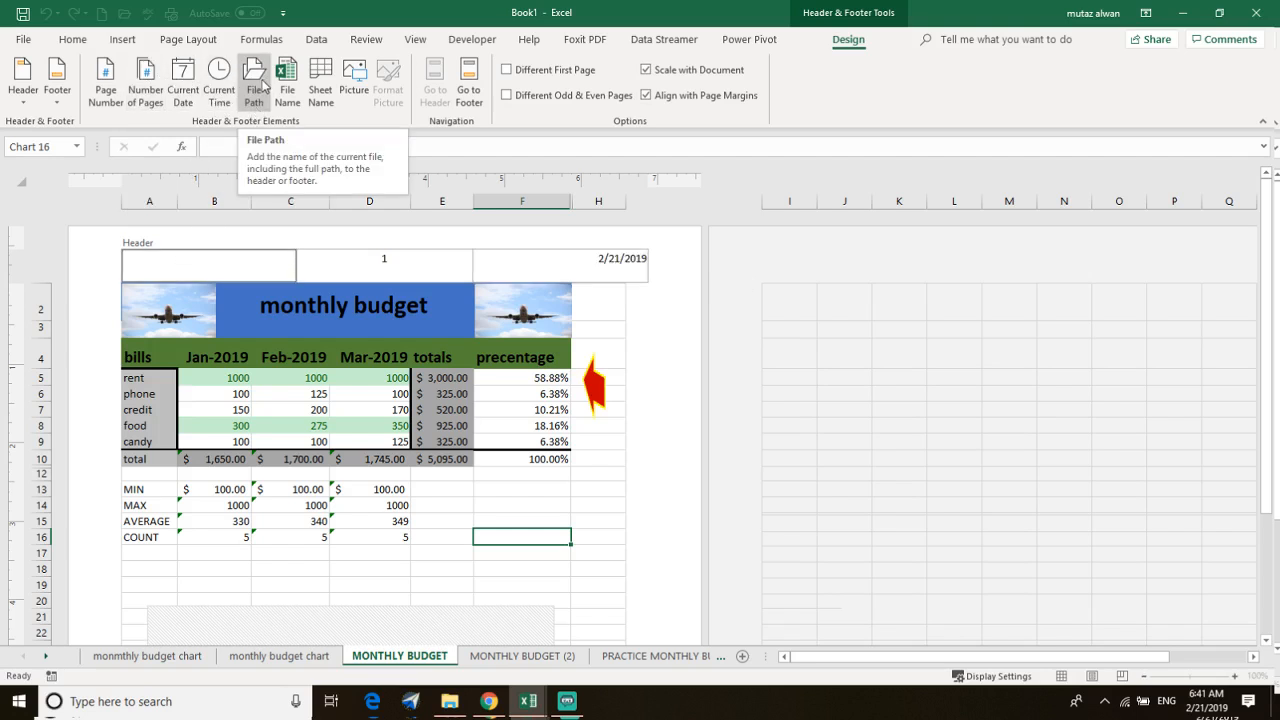
# - Insert the file path in the left section of the first page's header and leave the header area
pyautogui.click(263, 86)
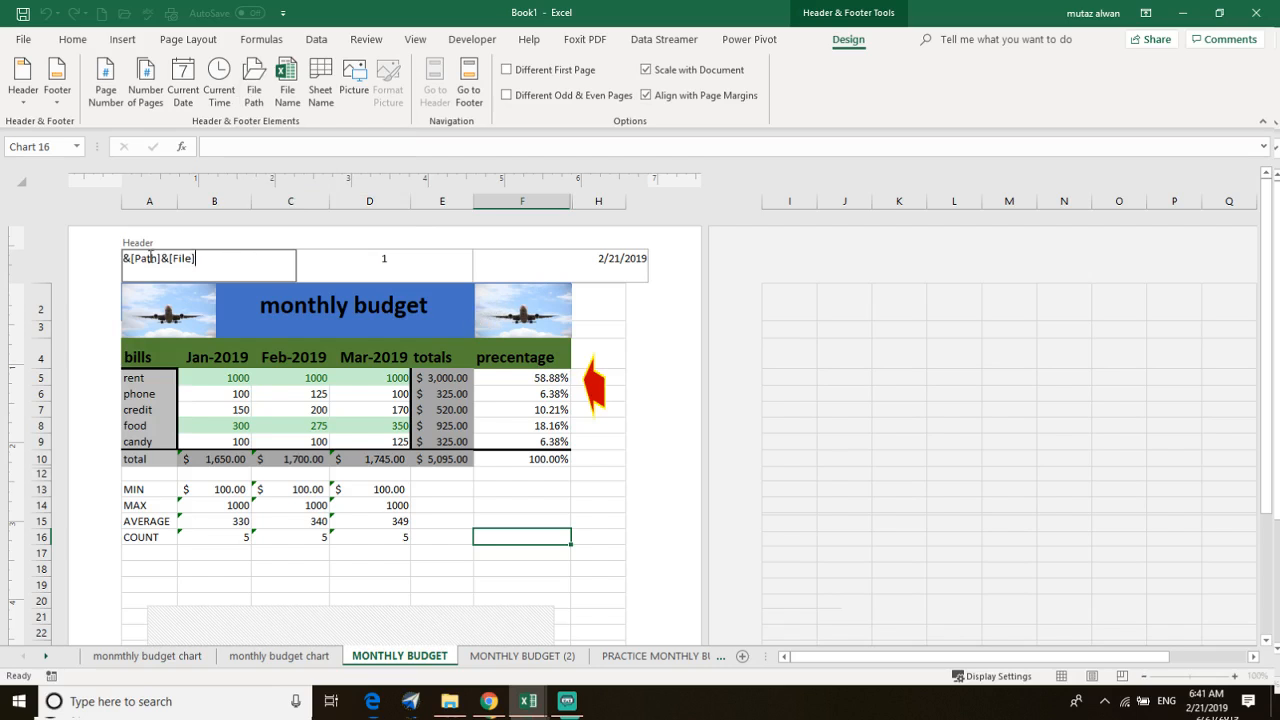
pyautogui.click(346, 276)
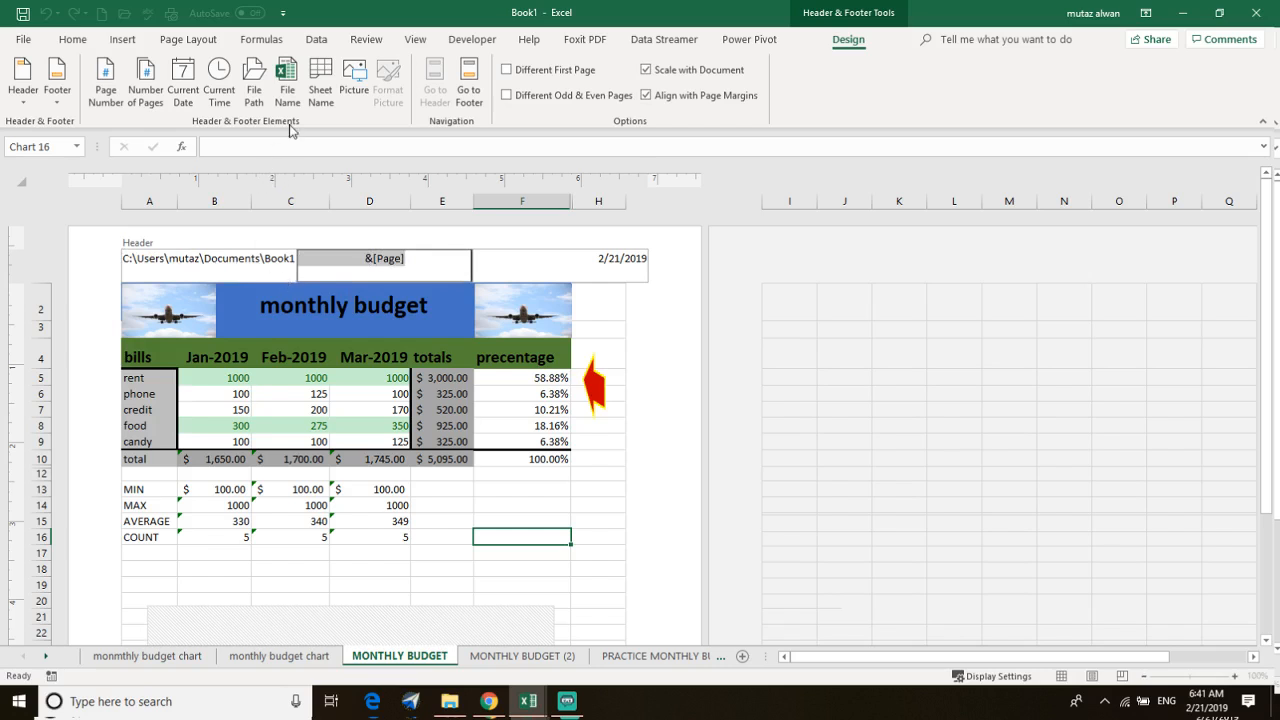
pyautogui.click(455, 584)
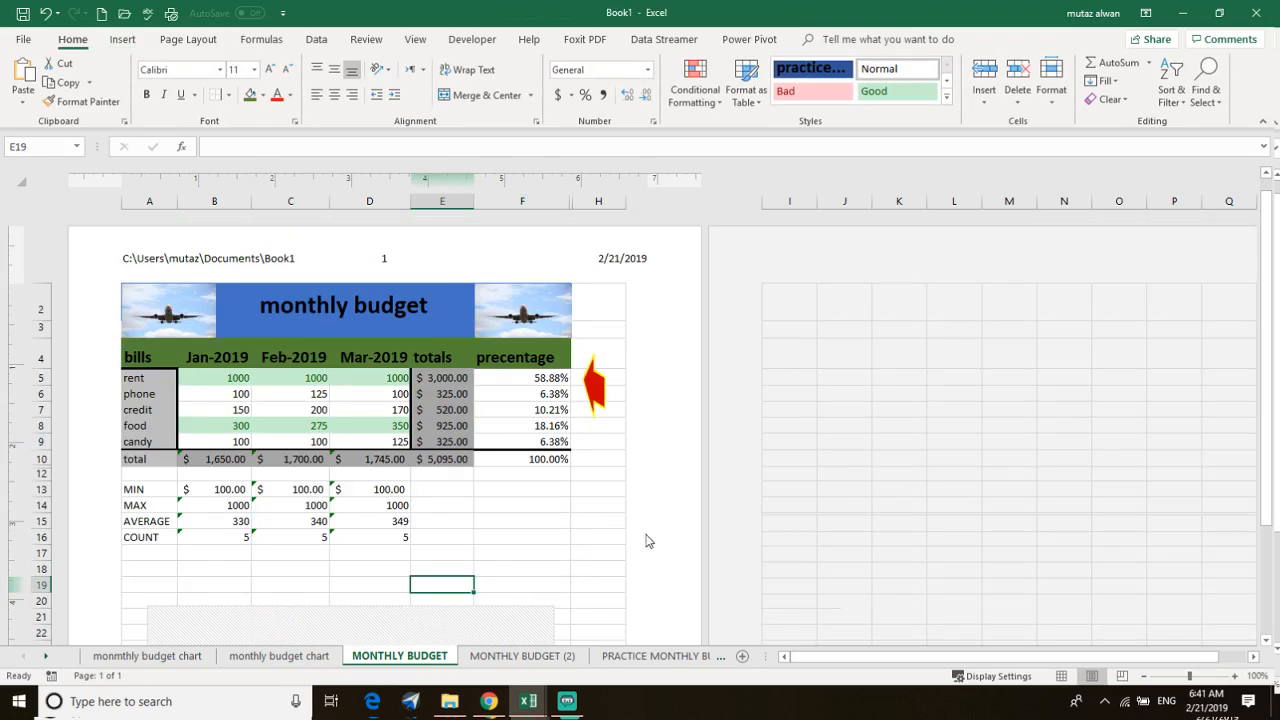
pyautogui.moveTo(602, 541); pyautogui.dragTo(77, 291)
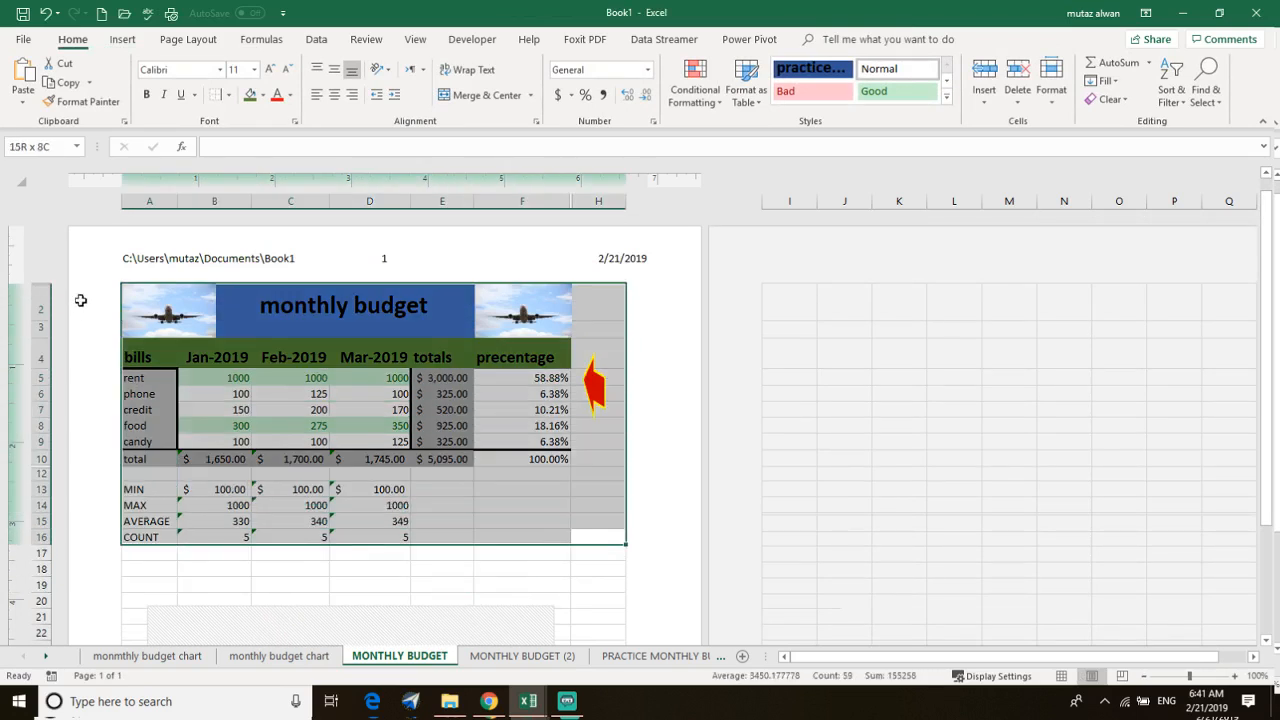
pyautogui.click(335, 72)
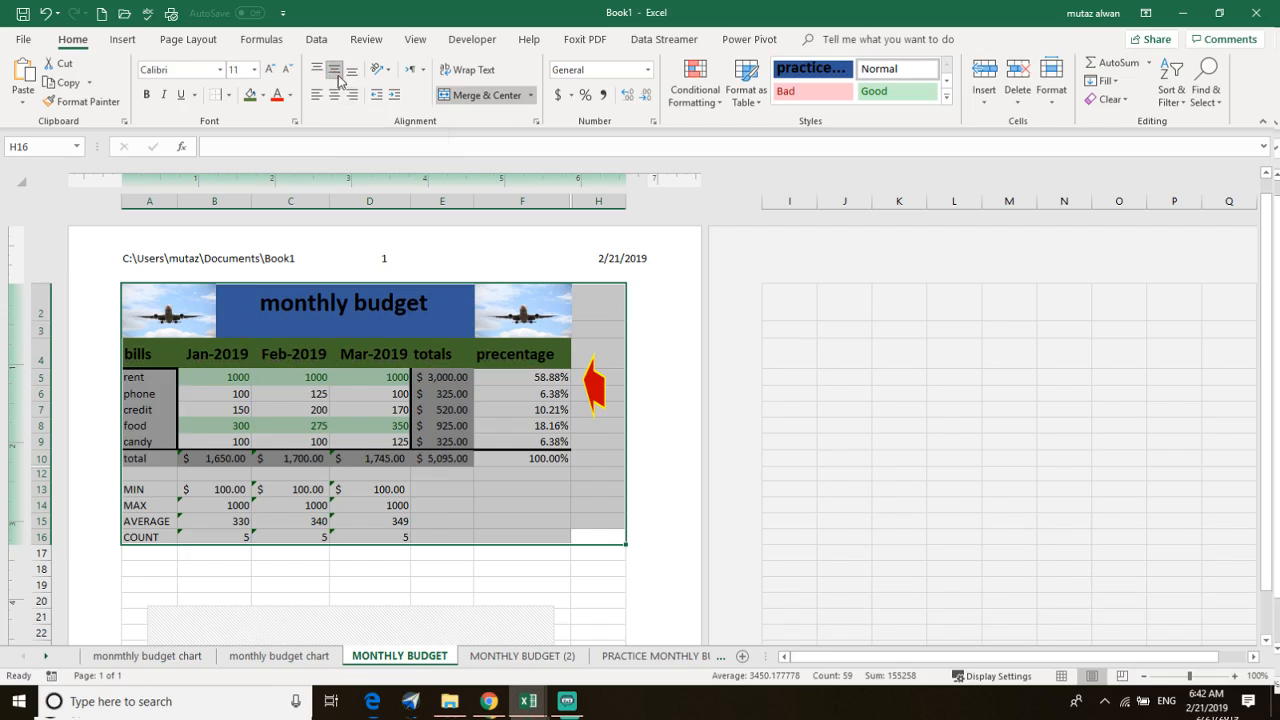
pyautogui.click(335, 425)
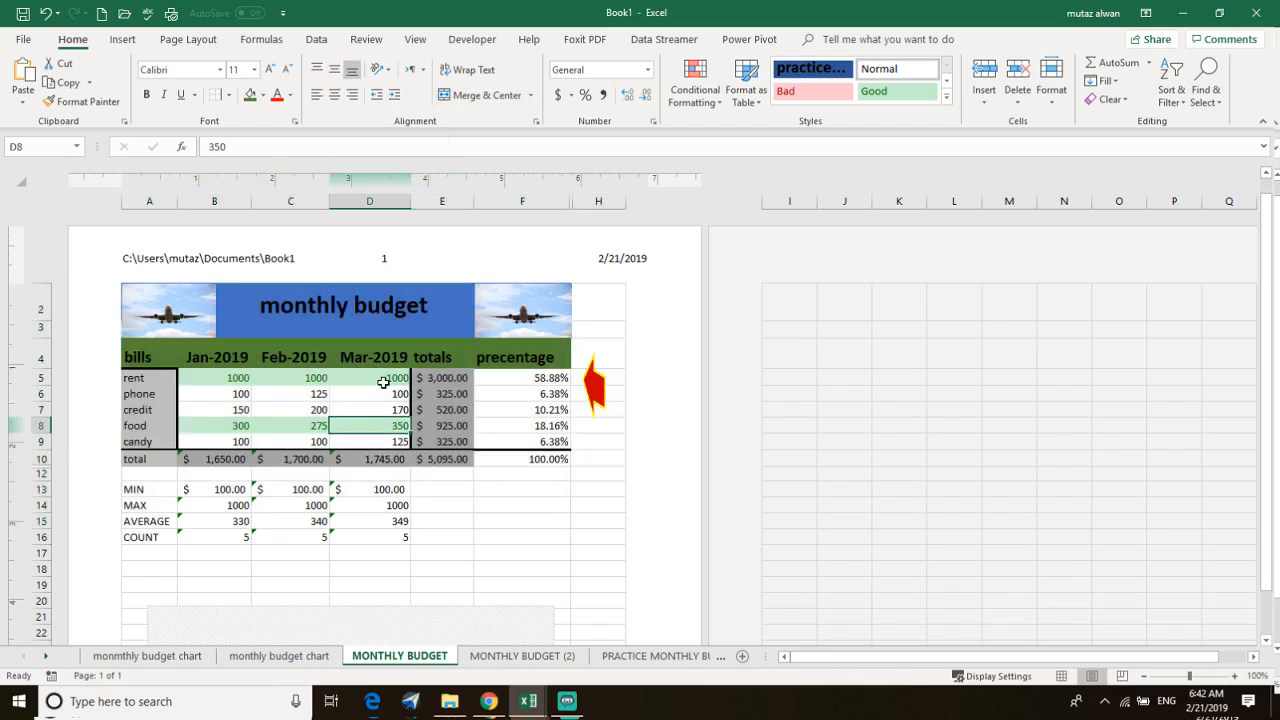
pyautogui.moveTo(563, 461); pyautogui.dragTo(120, 376)
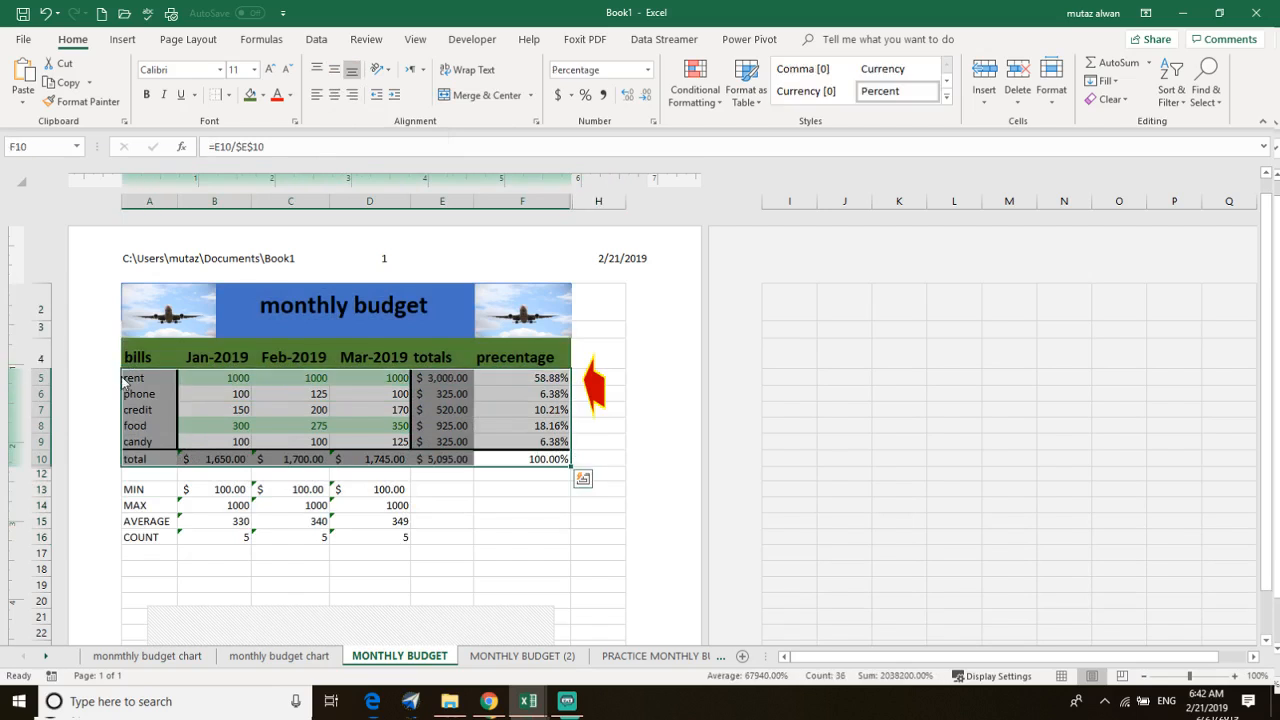
pyautogui.click(335, 72)
pyautogui.click(351, 428)
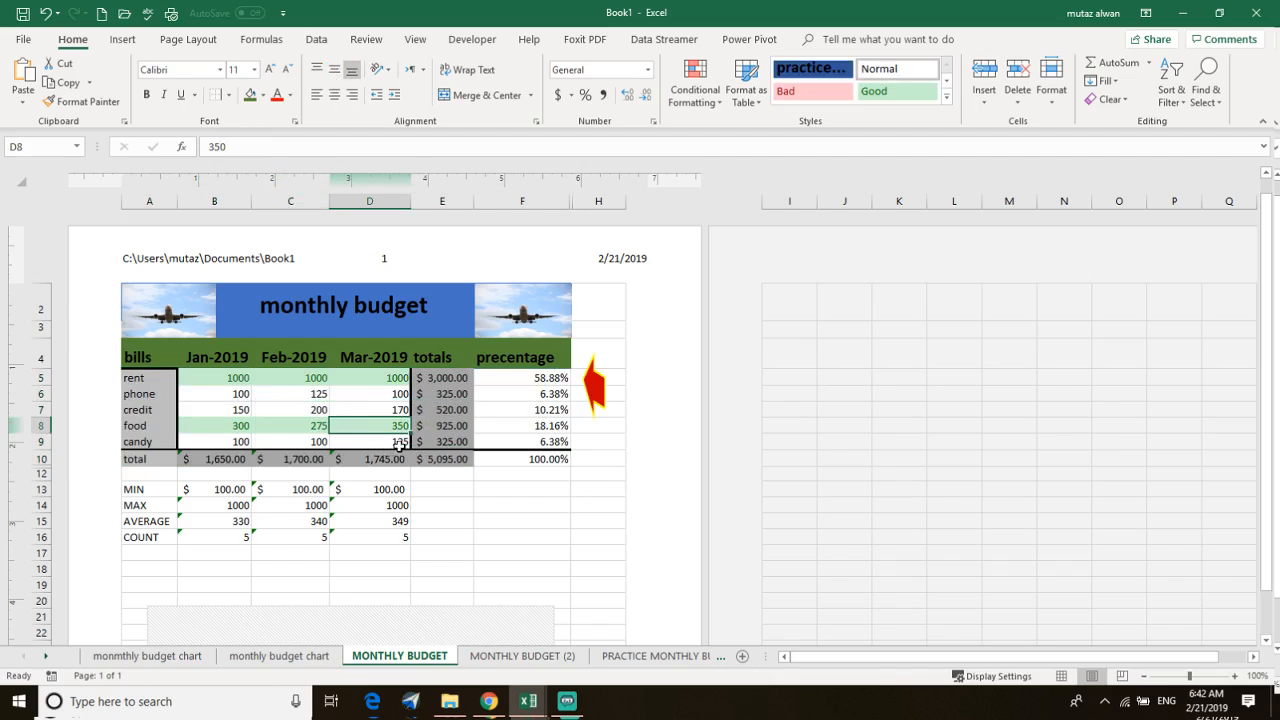
# - Center the monthly amounts in B5:D9 and the bill names in A5:A9 horizontally, leaving both bottom-aligned
pyautogui.moveTo(399, 446); pyautogui.dragTo(205, 378)
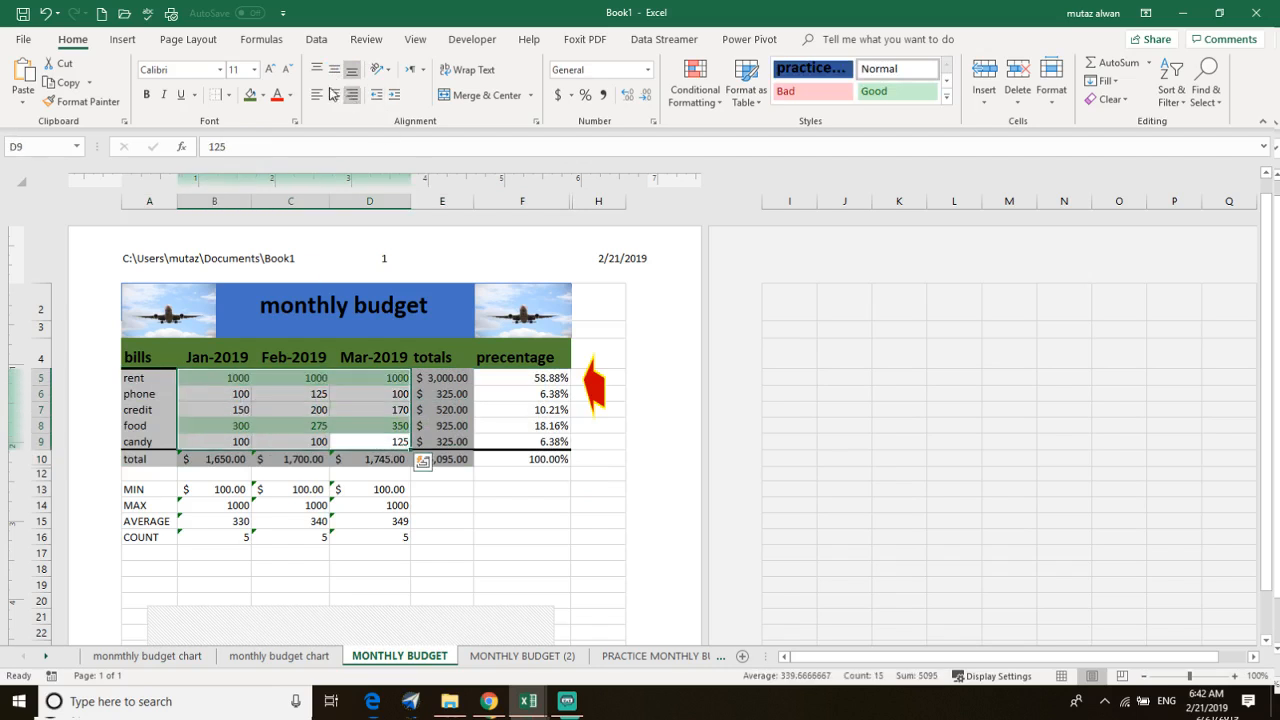
pyautogui.click(337, 94)
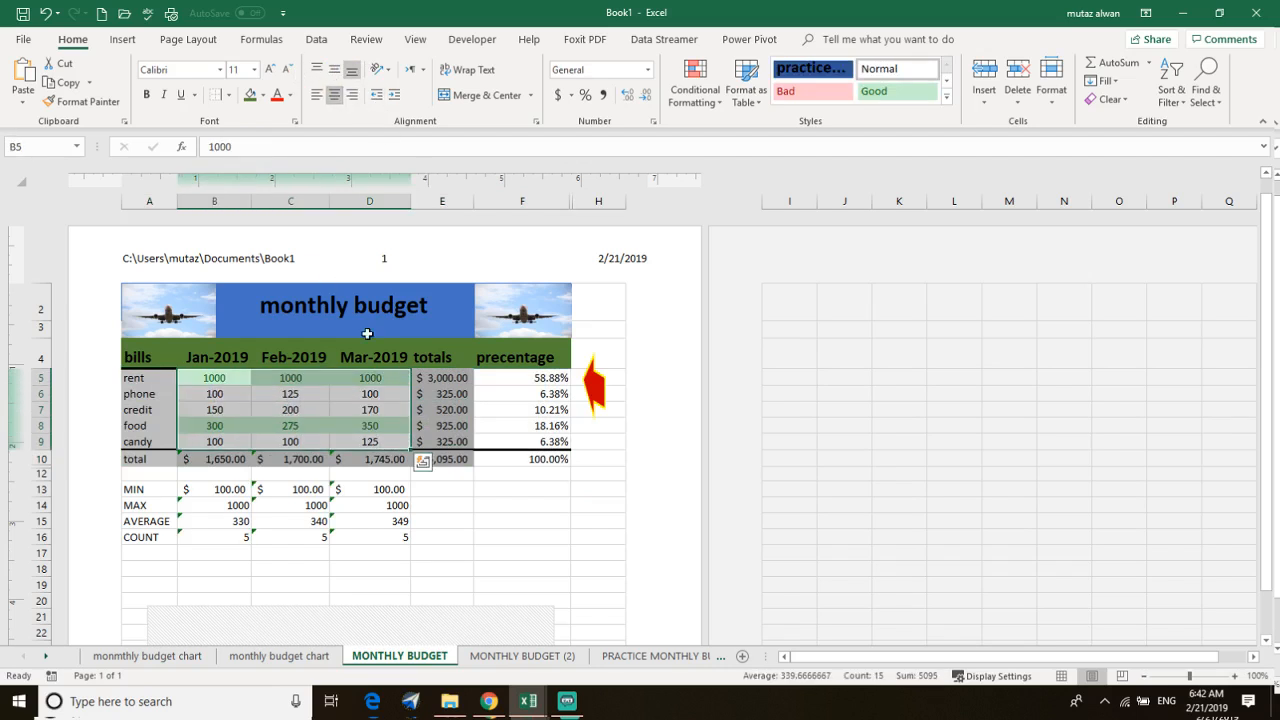
pyautogui.click(500, 412)
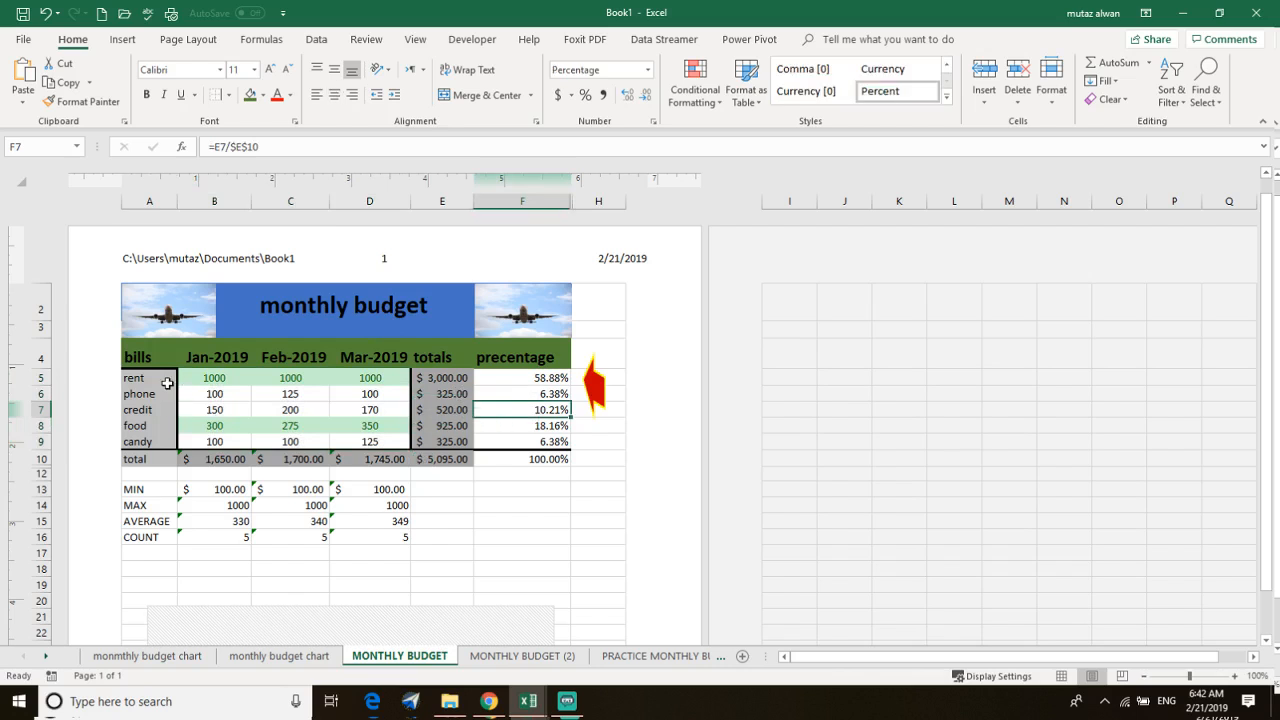
pyautogui.moveTo(167, 384); pyautogui.dragTo(152, 441)
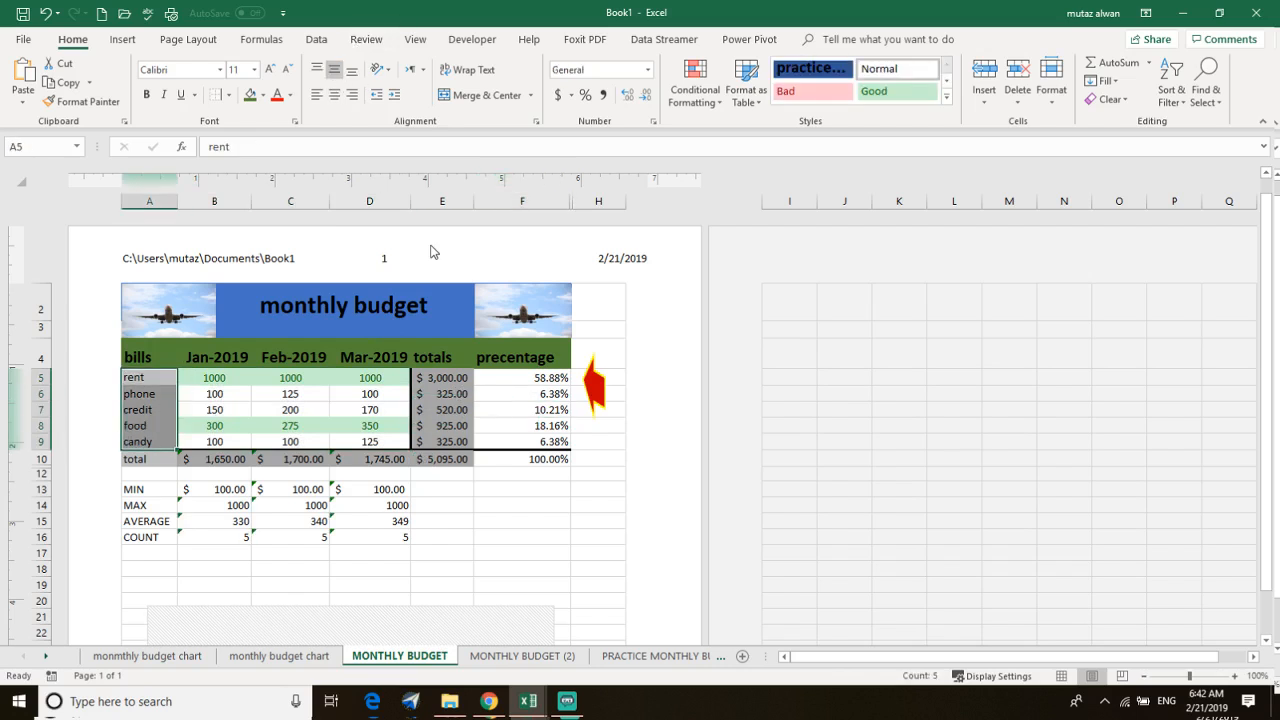
pyautogui.click(352, 69)
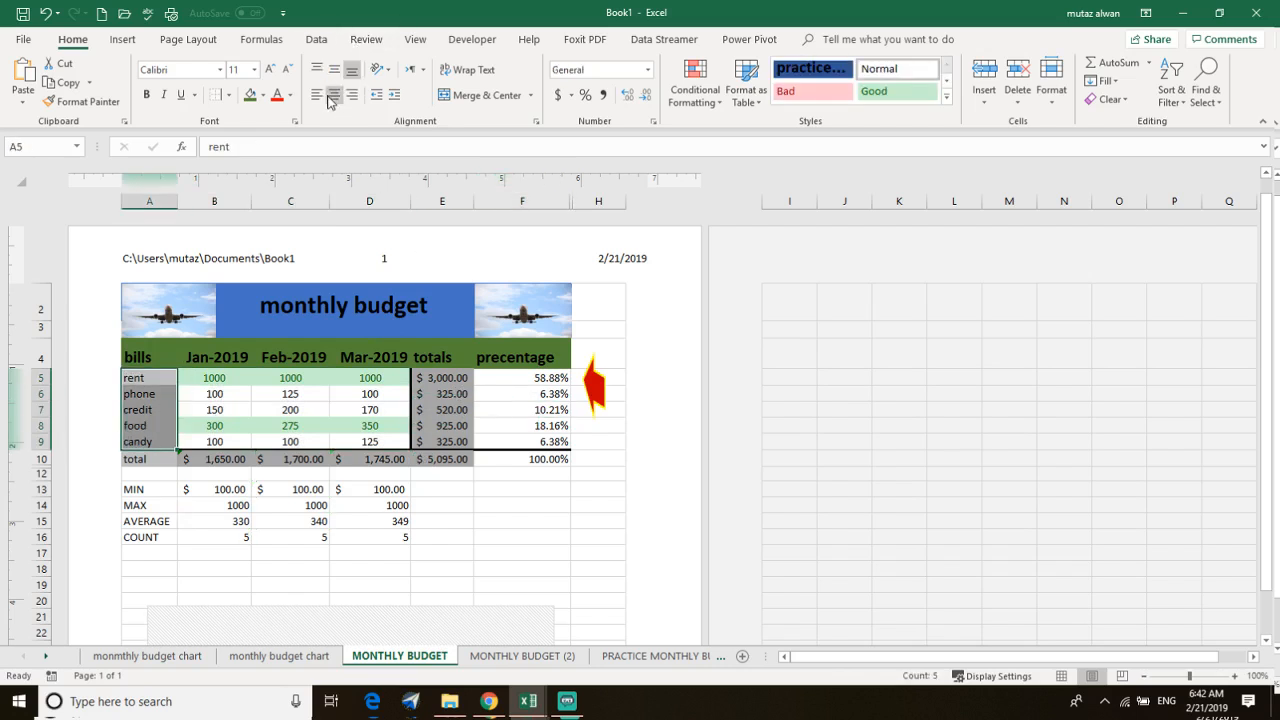
pyautogui.click(333, 95)
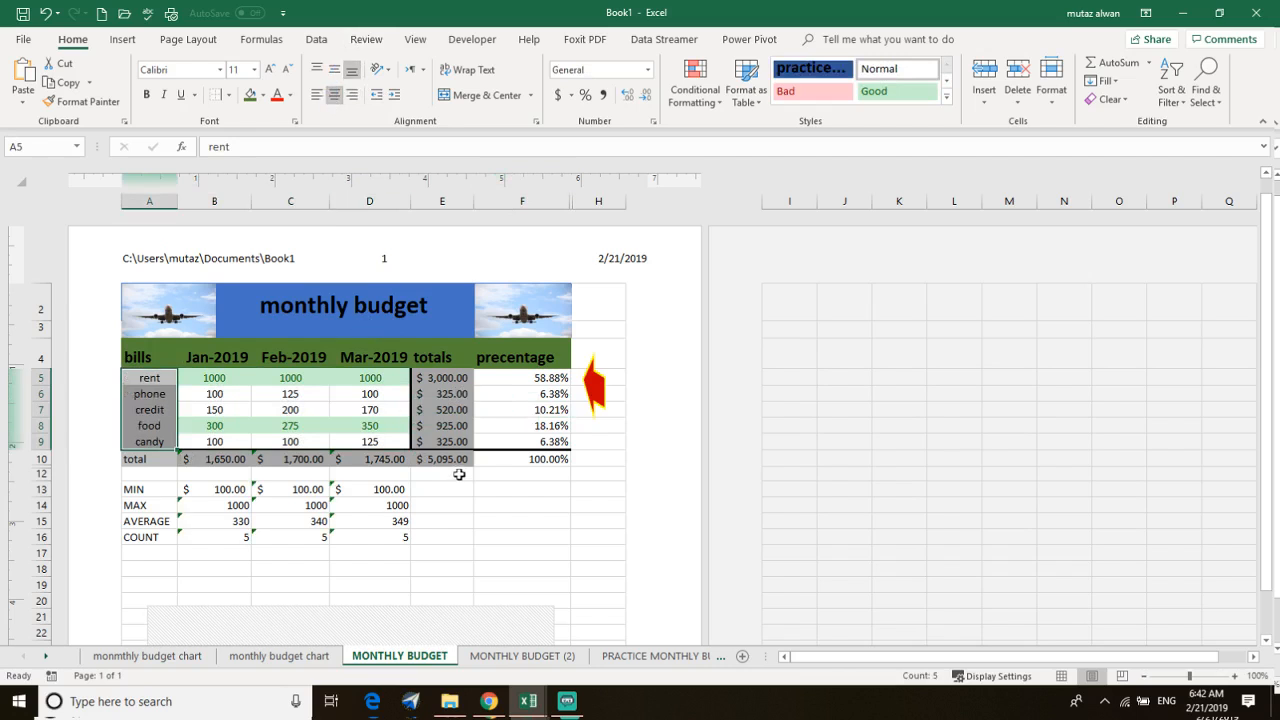
# - Center the total row and the MIN to COUNT rows horizontally, across A10:F17
pyautogui.moveTo(515, 463); pyautogui.dragTo(126, 551)
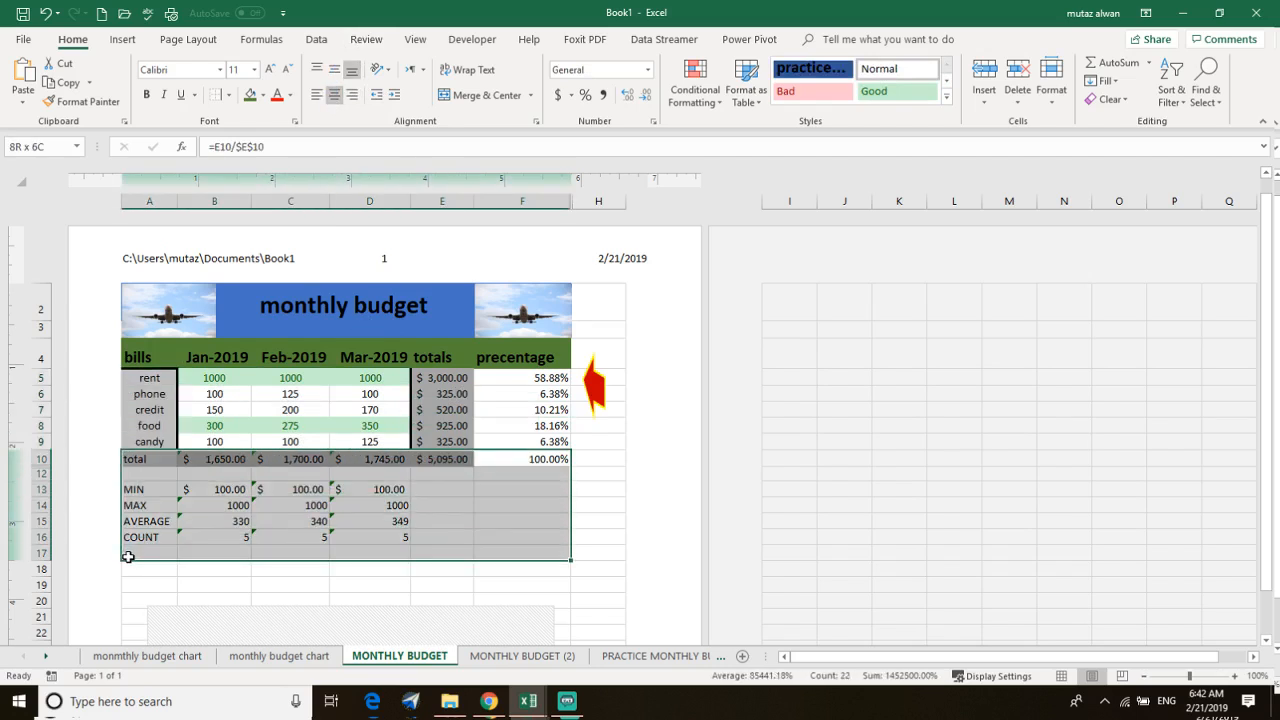
pyautogui.click(334, 95)
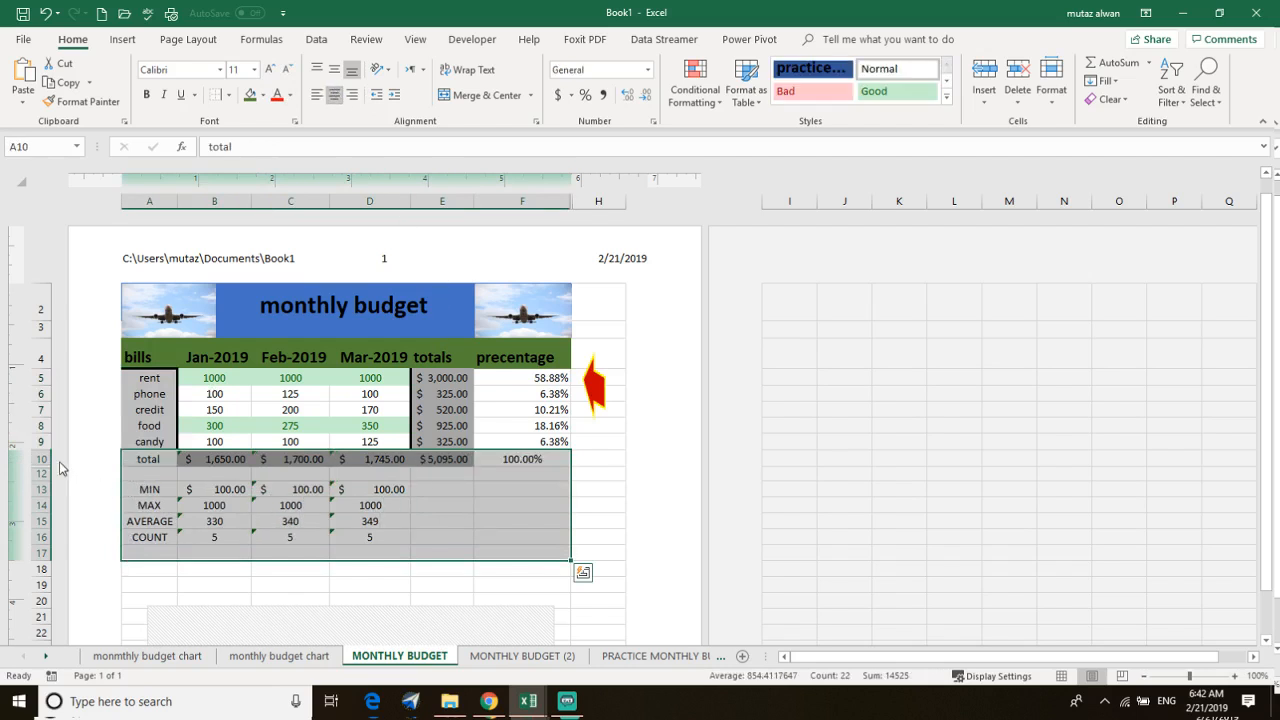
pyautogui.click(522, 393)
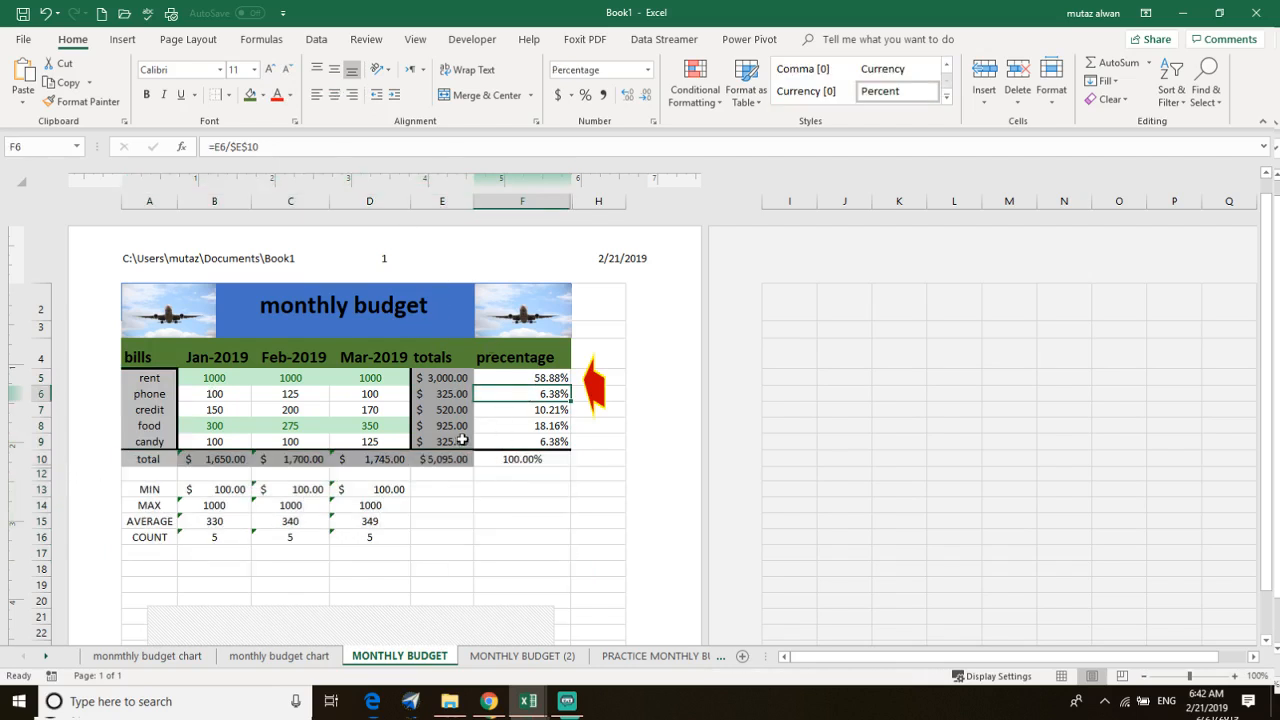
# - Center the totals and percentages in E5:F9 both vertically and horizontally
pyautogui.moveTo(427, 441); pyautogui.dragTo(546, 374)
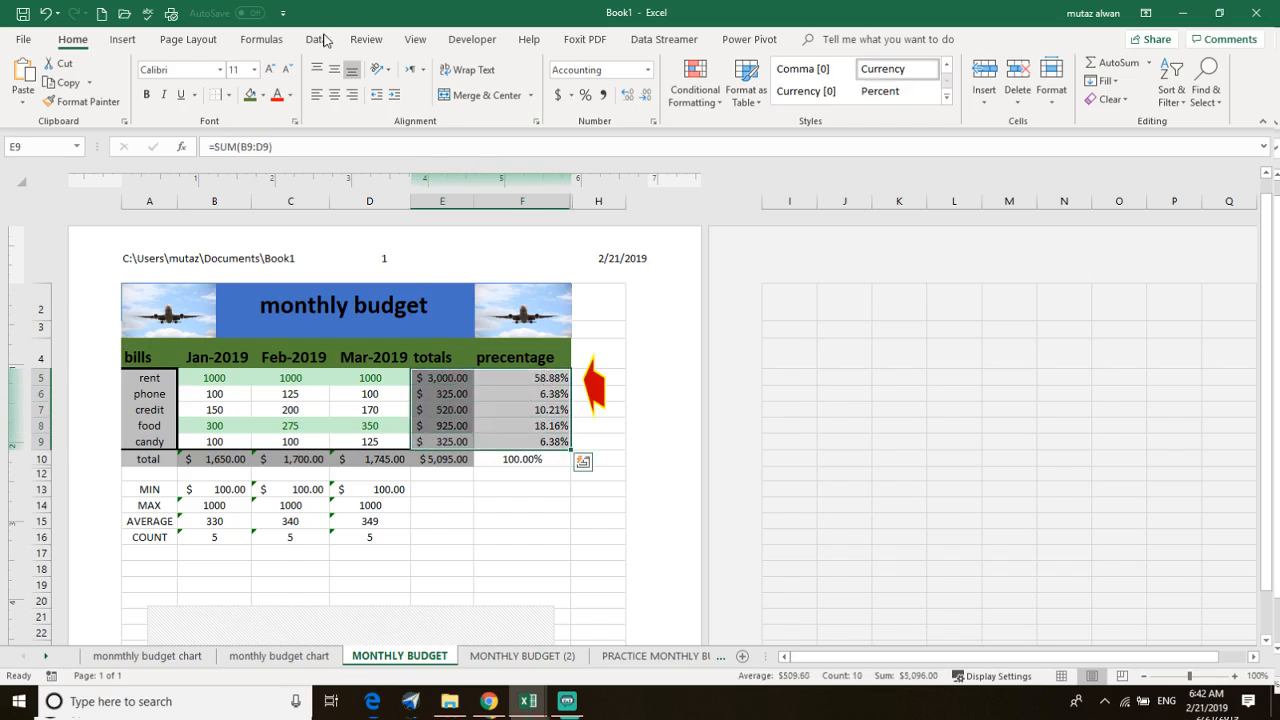
pyautogui.click(334, 72)
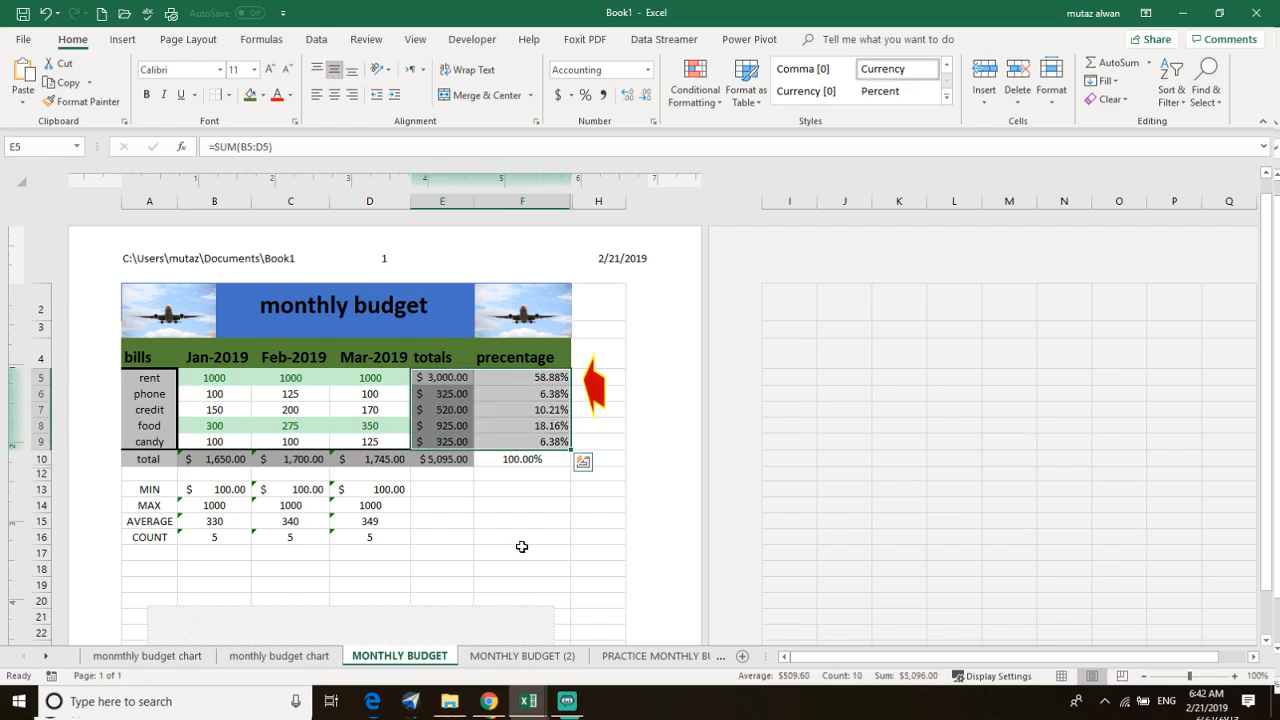
pyautogui.click(335, 95)
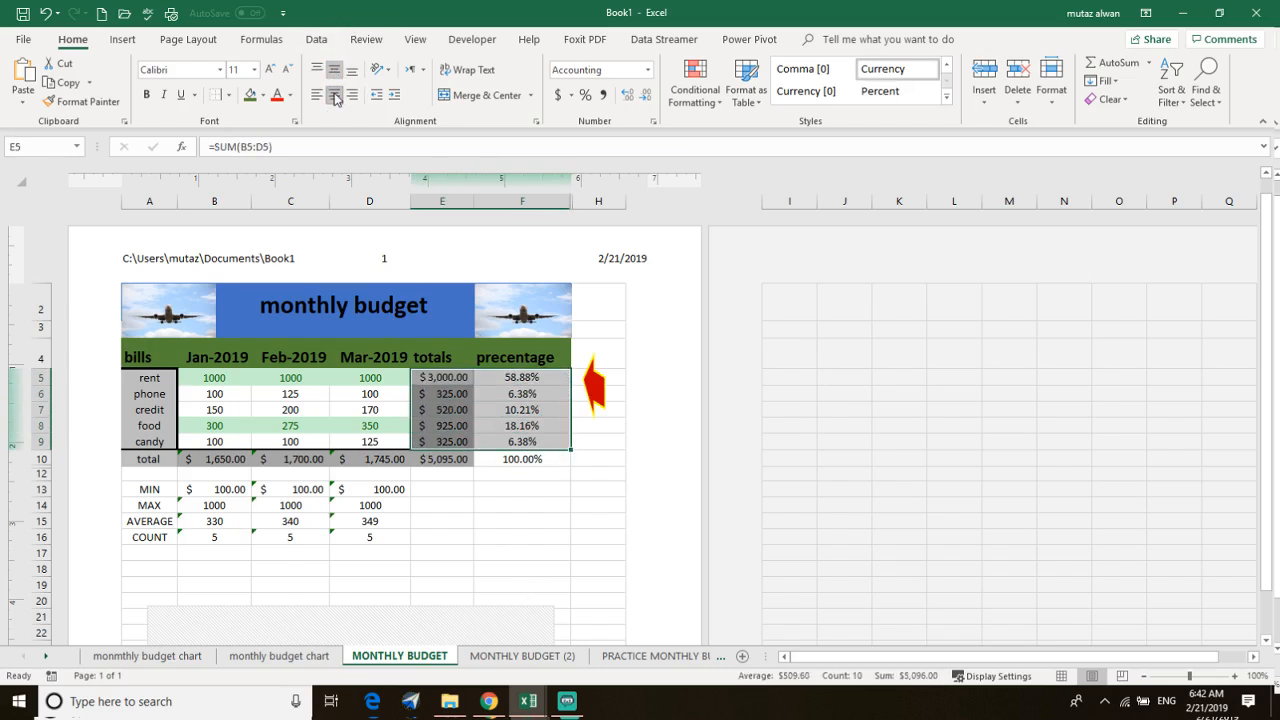
pyautogui.click(575, 568)
# - Middle-align the MIN to COUNT block in A13:E17 and select the MIN values in B13:D13
pyautogui.scroll(-5, 509, 429)
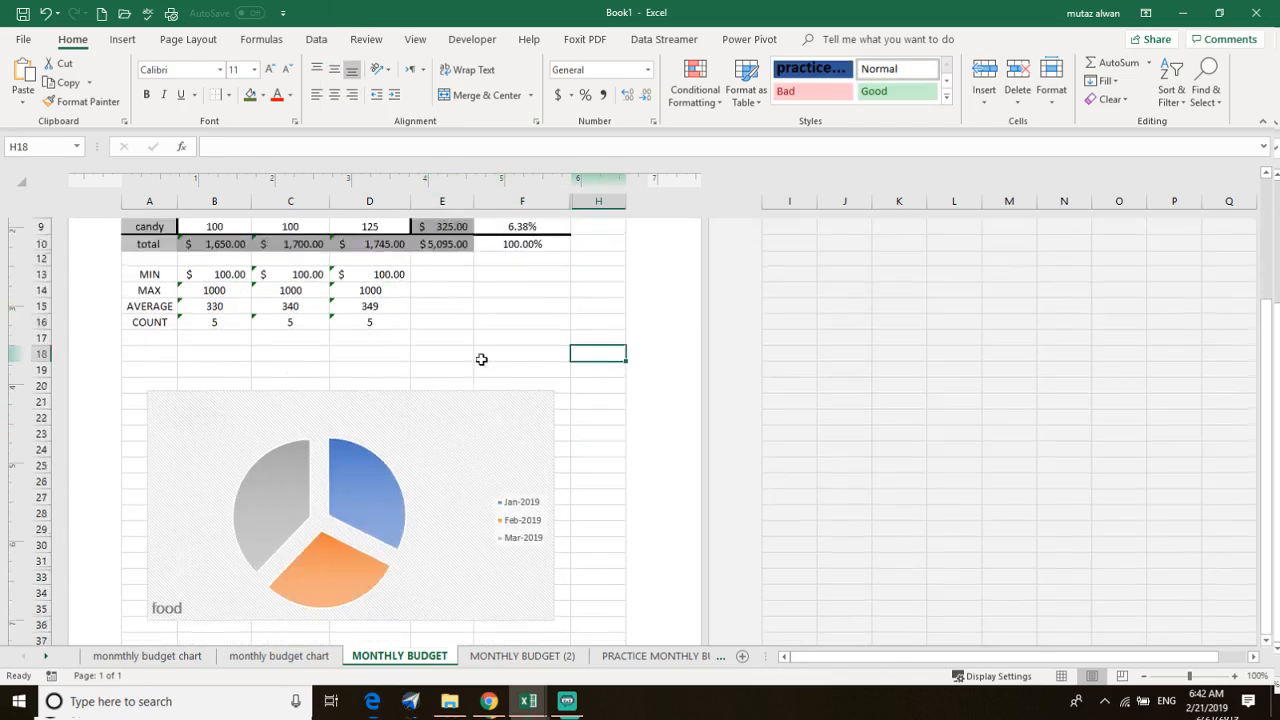
pyautogui.scroll(2, 480, 357)
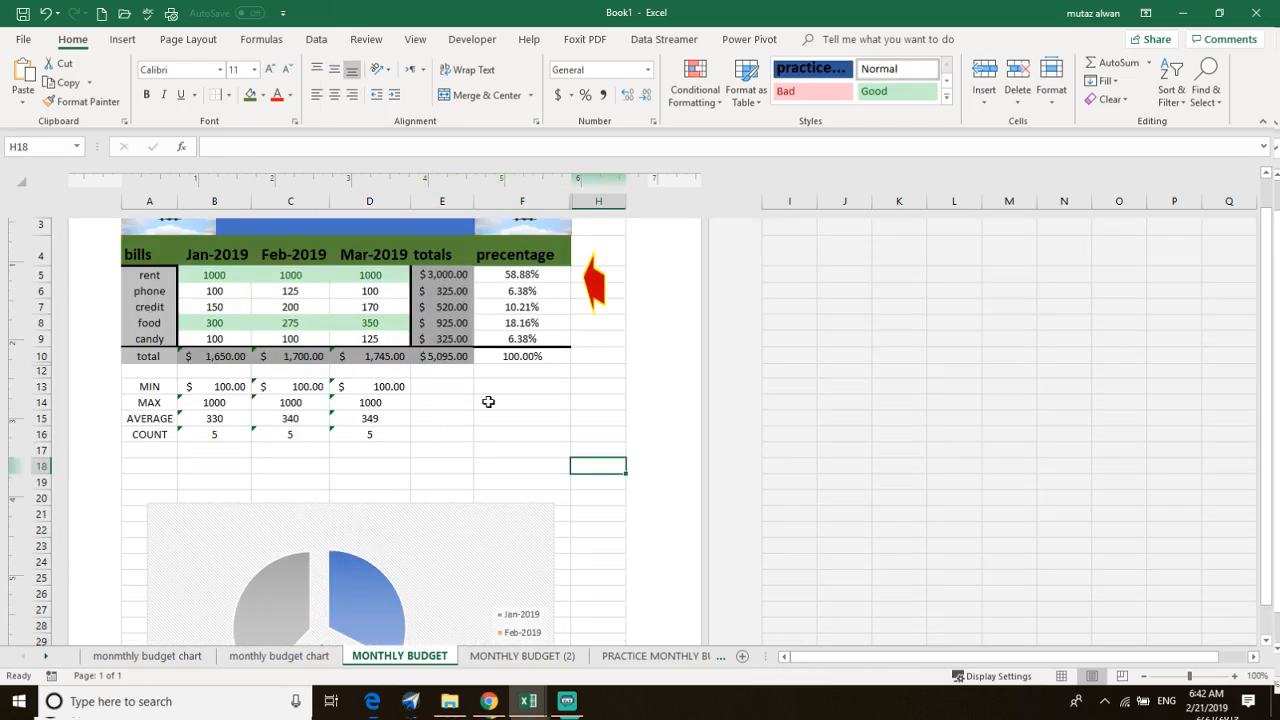
pyautogui.moveTo(438, 446); pyautogui.dragTo(69, 381)
pyautogui.press('Return')
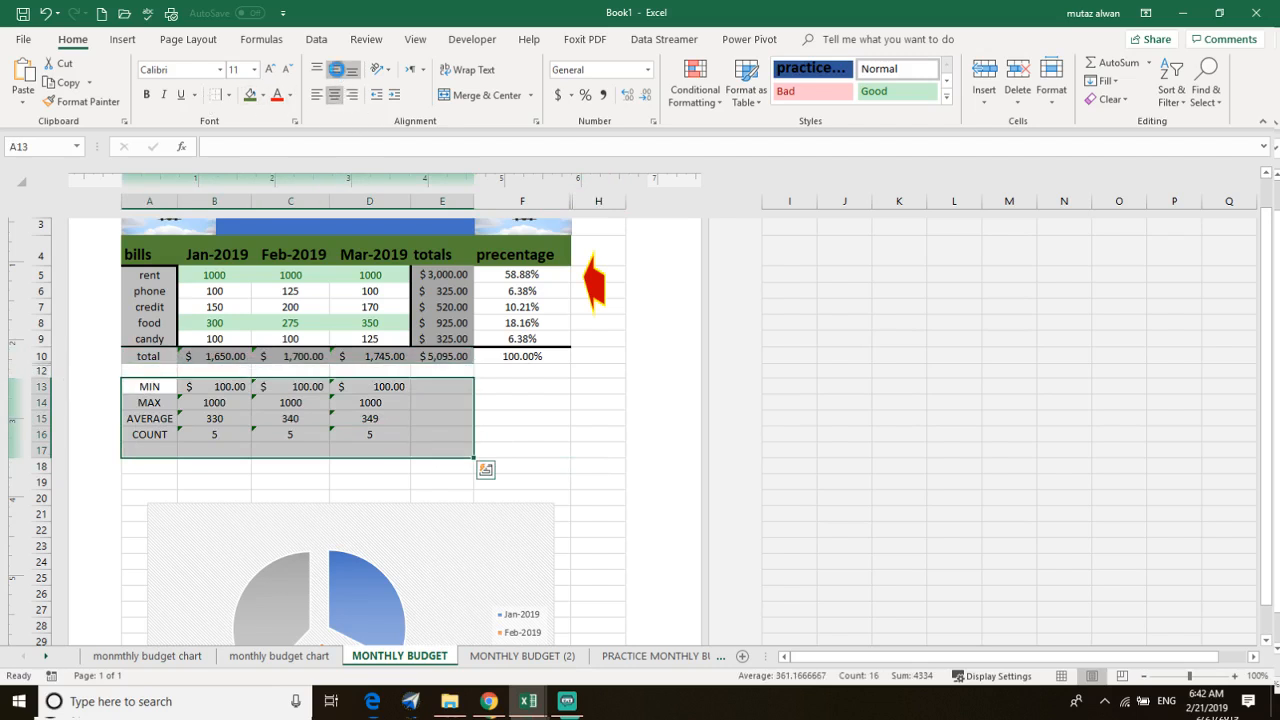
pyautogui.click(337, 71)
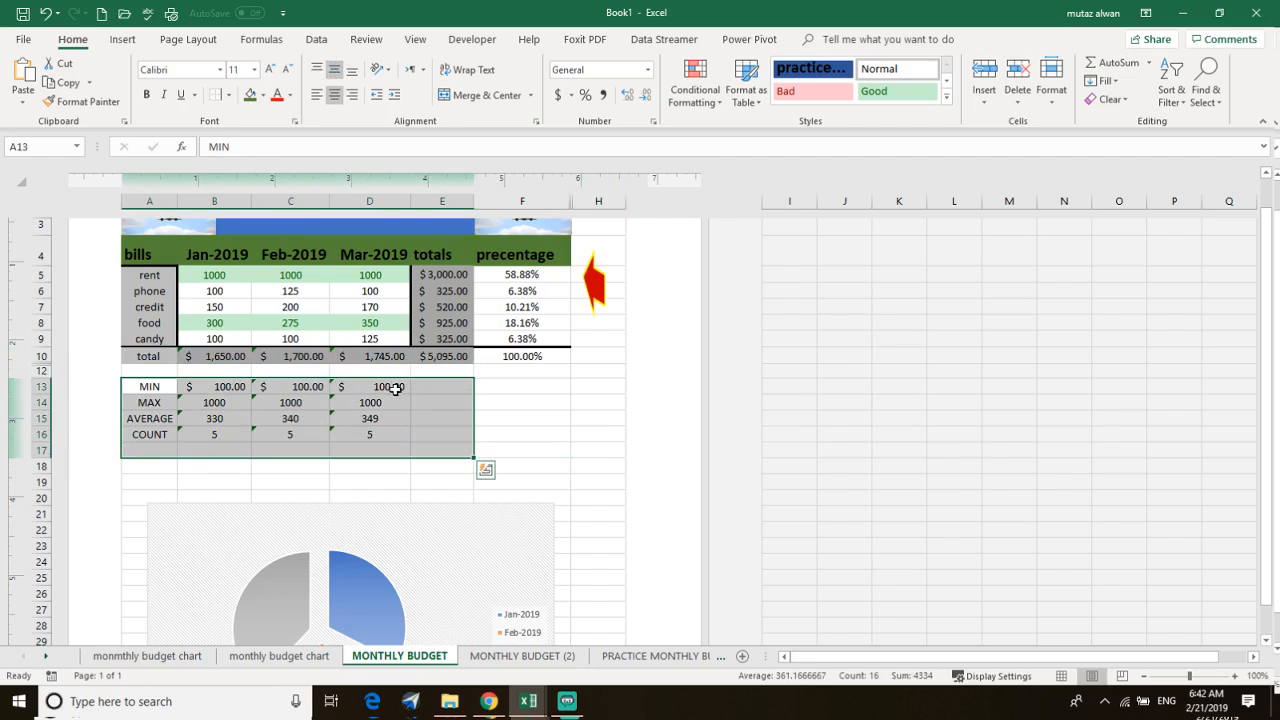
pyautogui.click(357, 390)
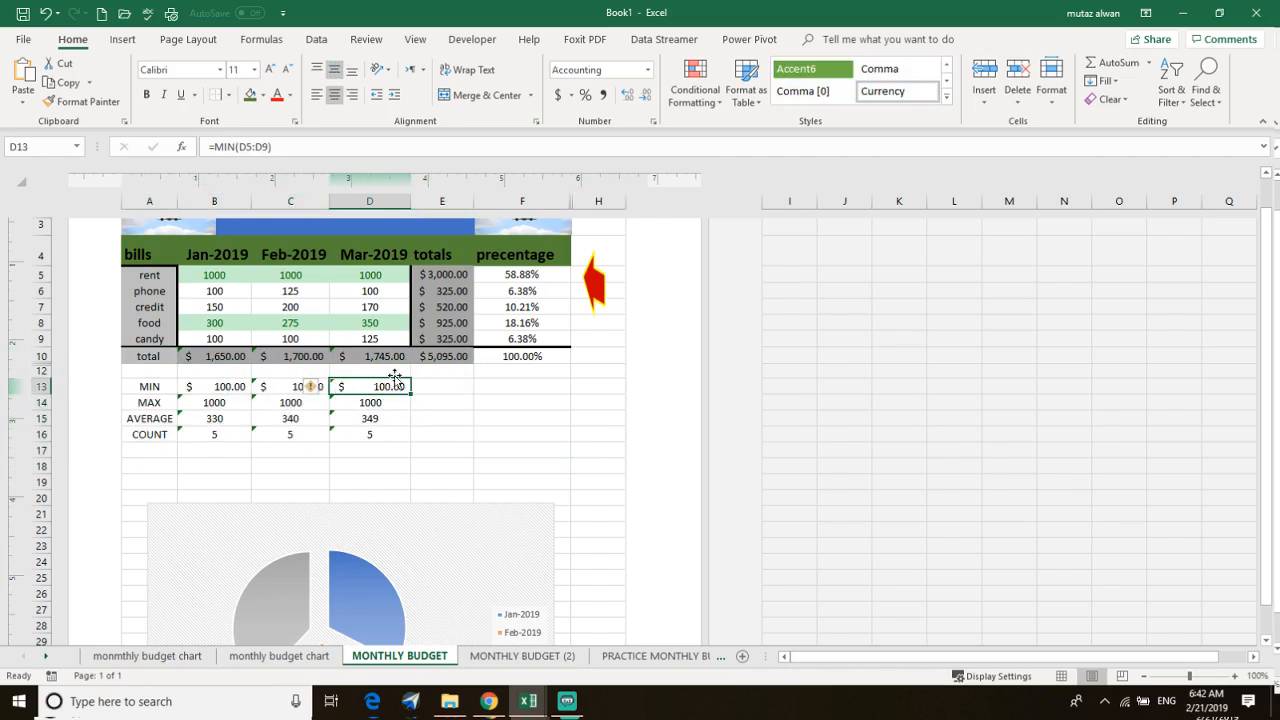
pyautogui.moveTo(200, 386); pyautogui.dragTo(372, 391)
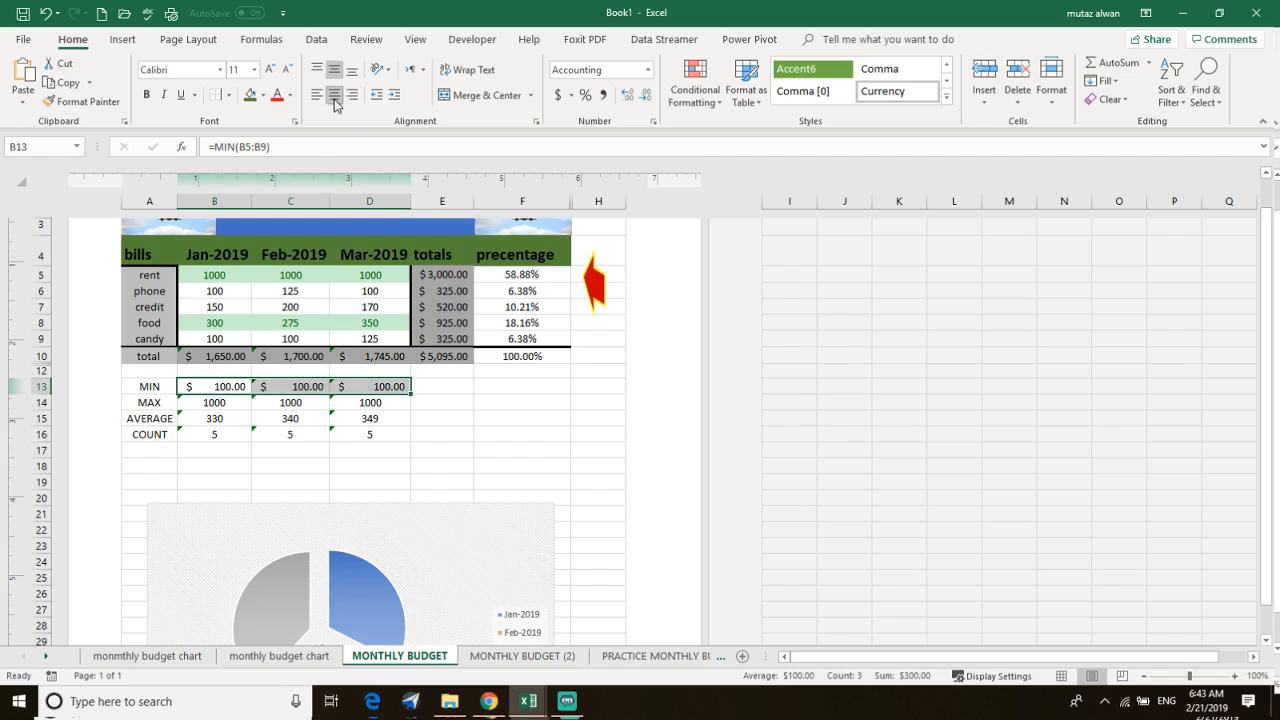
# - Push the exploded slices of the food pie chart back together into a closed pie
pyautogui.click(500, 551)
pyautogui.scroll(-3, 492, 548)
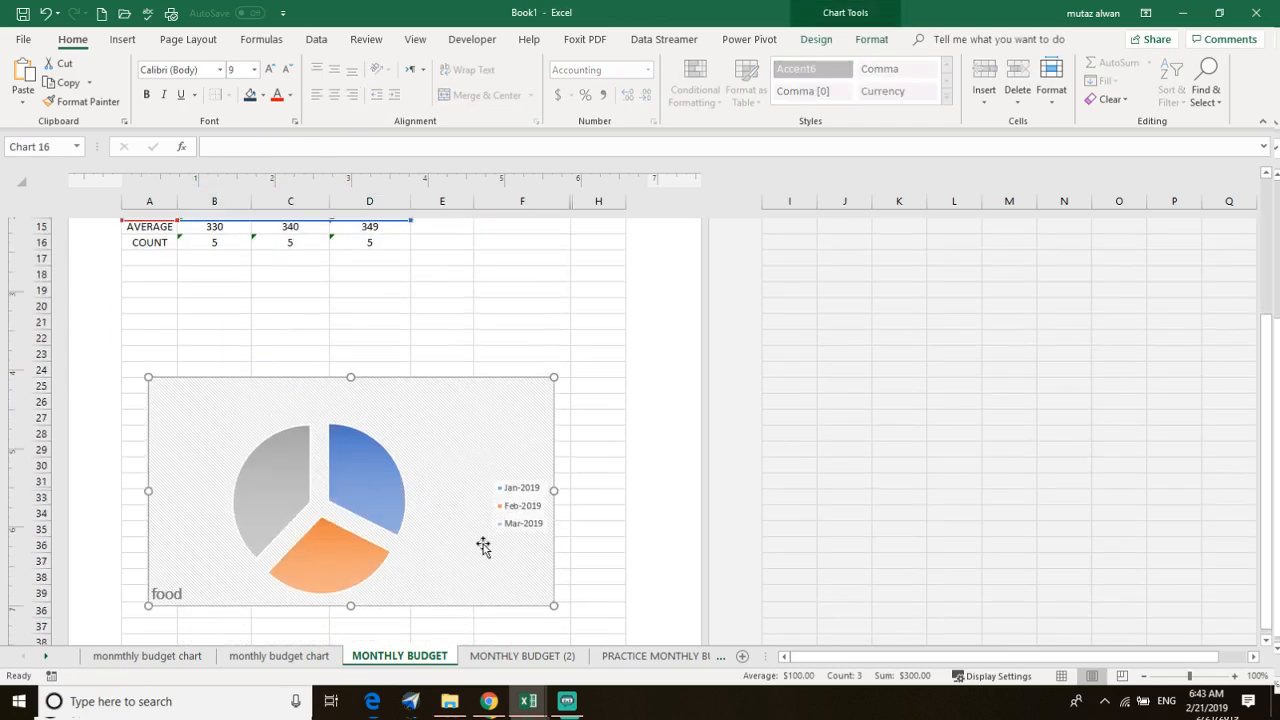
pyautogui.click(375, 362)
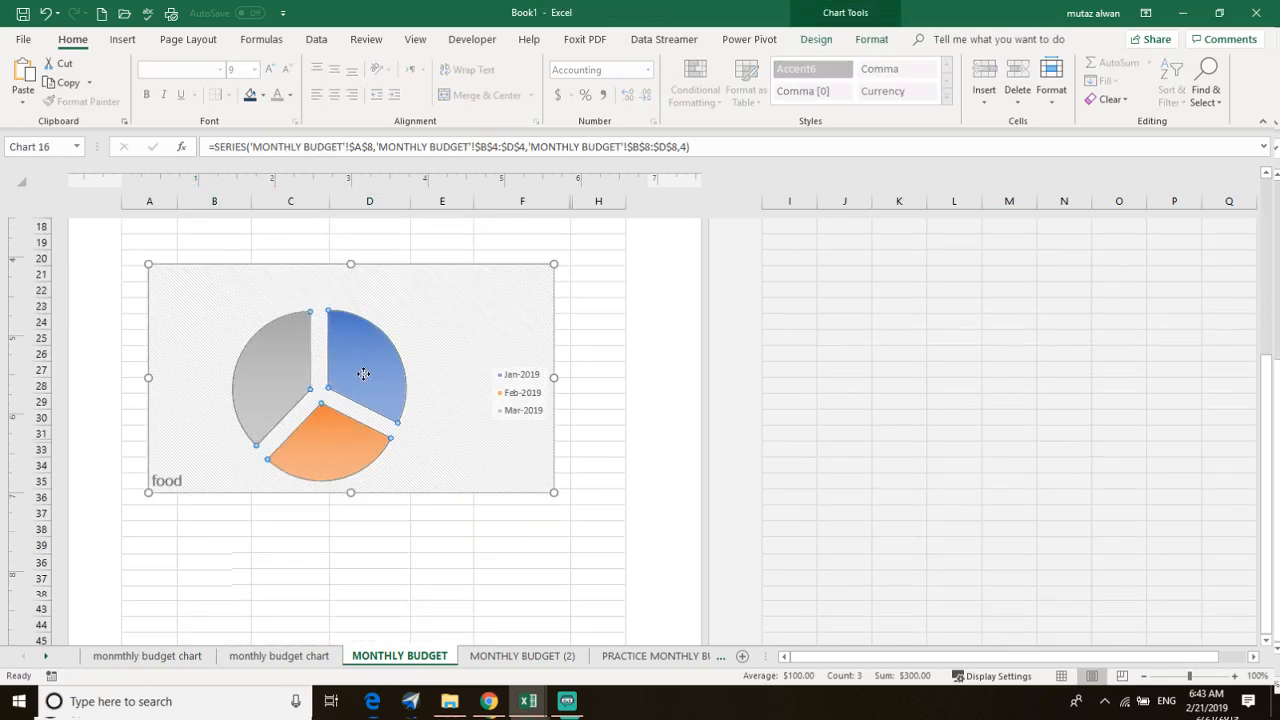
pyautogui.moveTo(363, 374); pyautogui.dragTo(310, 385)
pyautogui.click(330, 430)
pyautogui.click(288, 374)
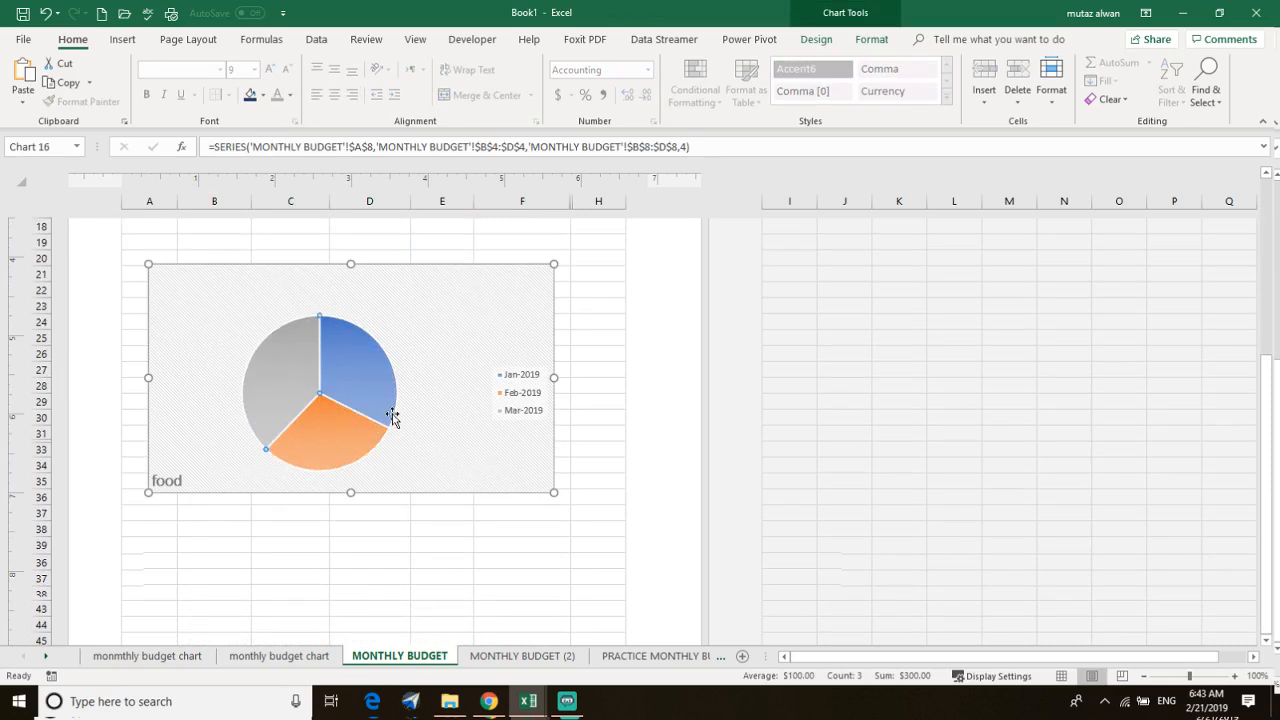
pyautogui.click(332, 421)
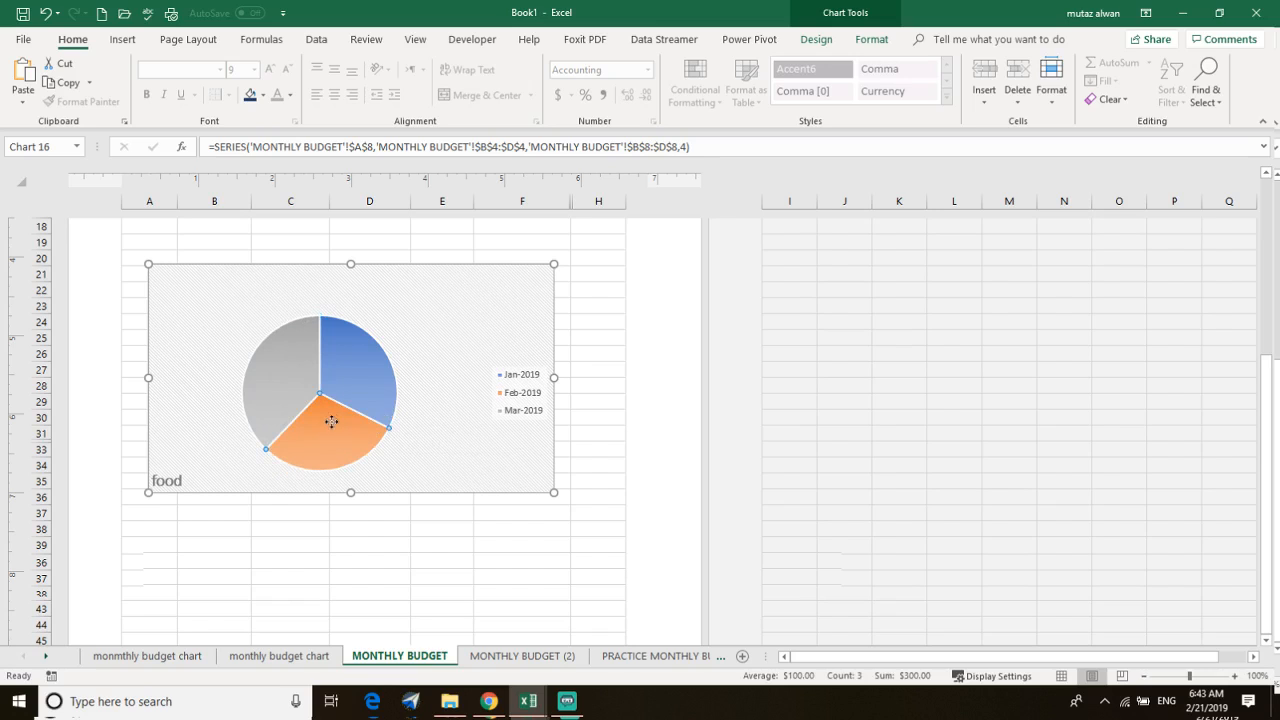
pyautogui.click(508, 320)
pyautogui.click(471, 534)
pyautogui.click(531, 320)
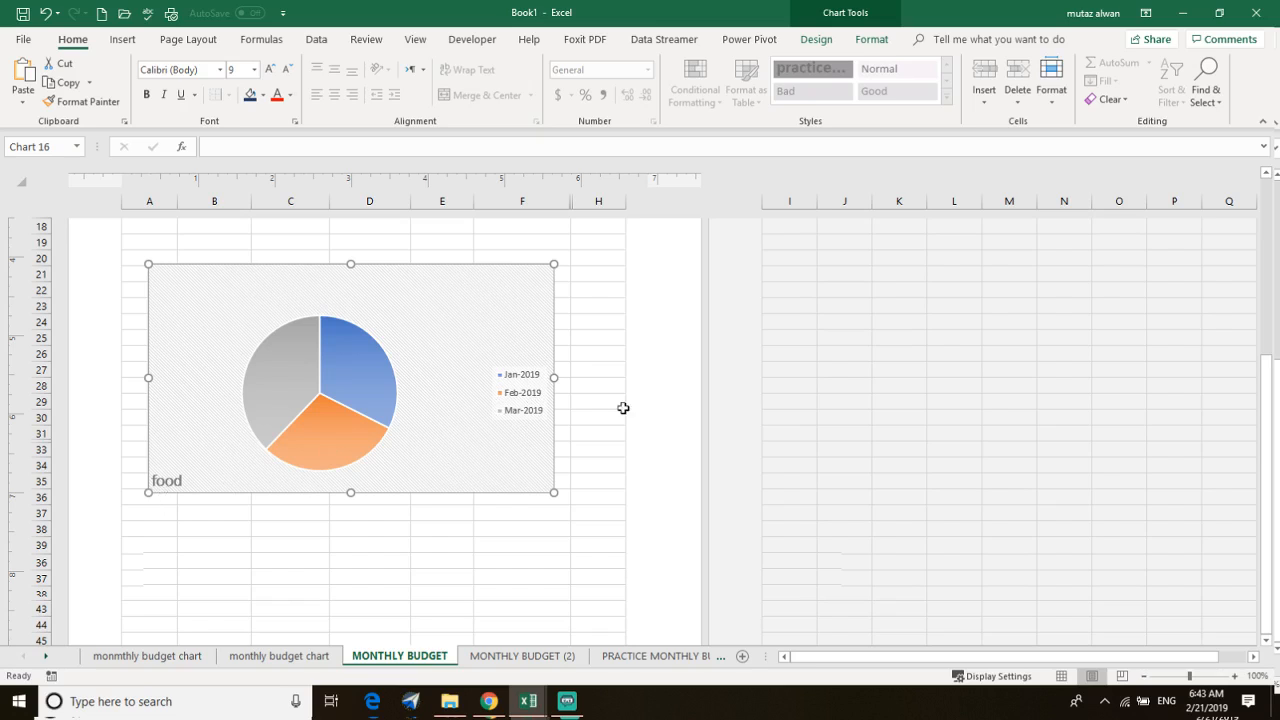
pyautogui.scroll(-3, 560, 406)
pyautogui.scroll(5, 417, 435)
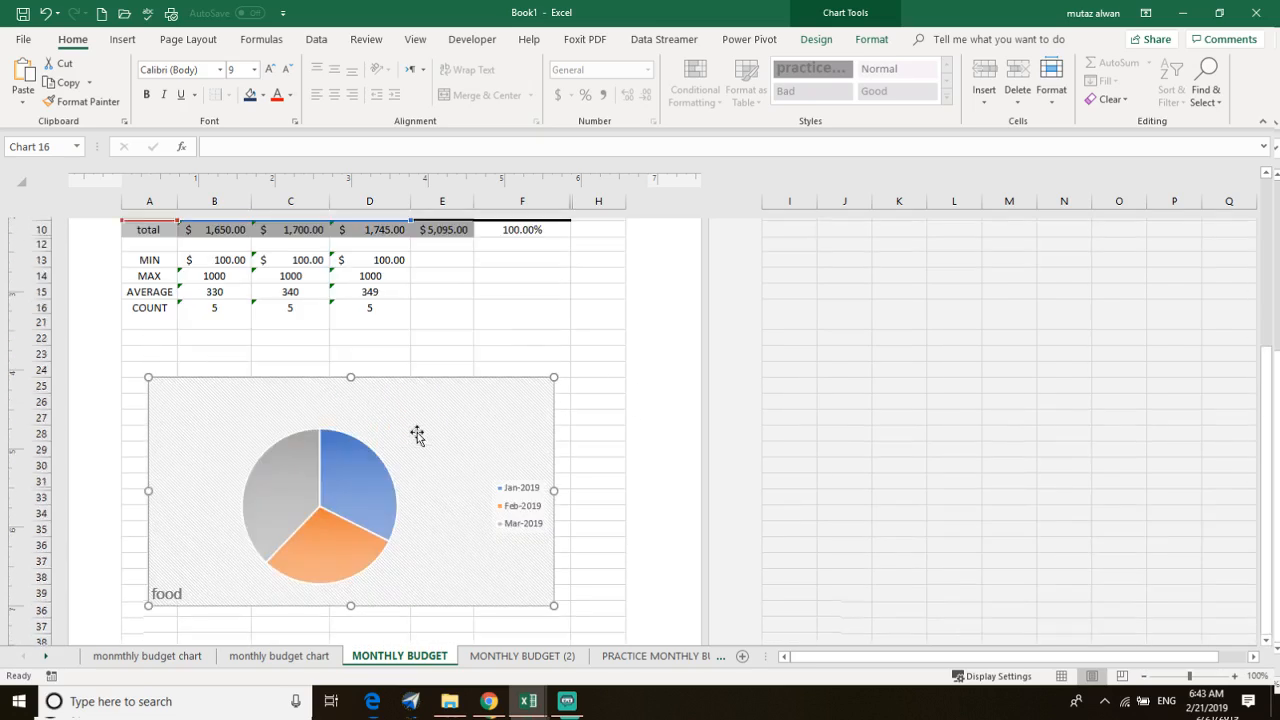
pyautogui.doubleClick(523, 418)
pyautogui.scroll(-2, 495, 430)
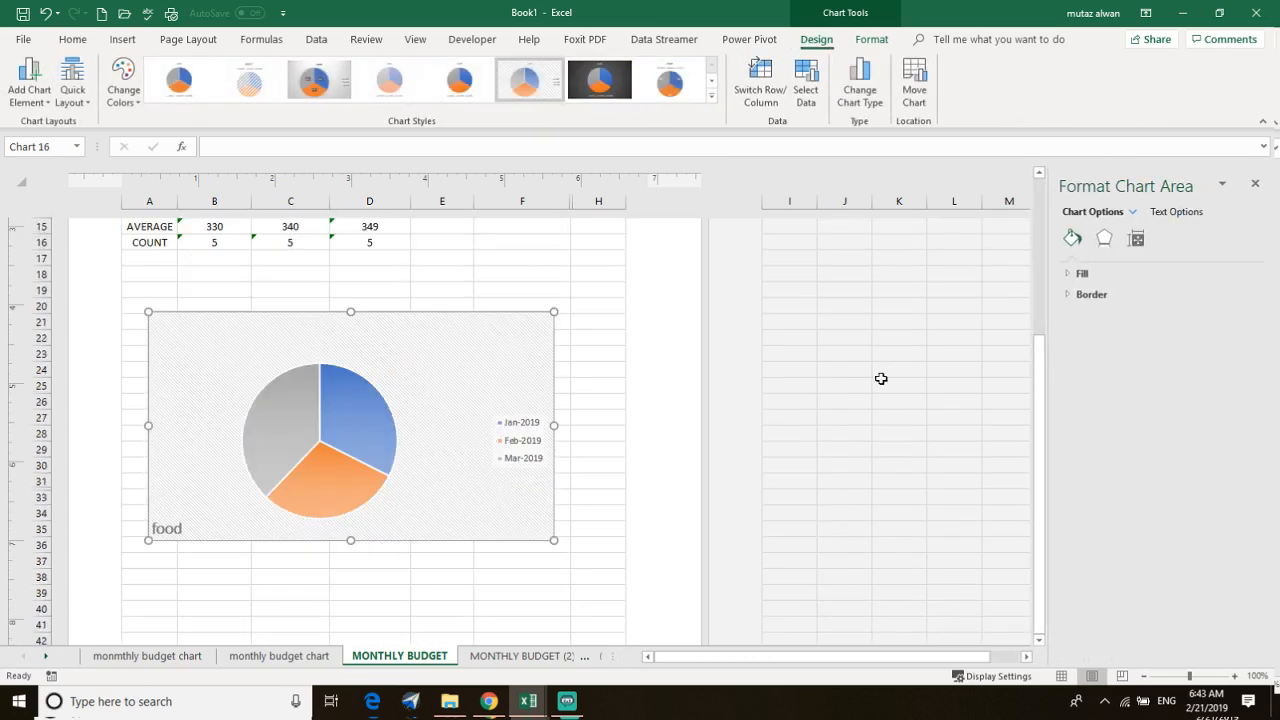
pyautogui.scroll(5, 271, 417)
pyautogui.click(557, 537)
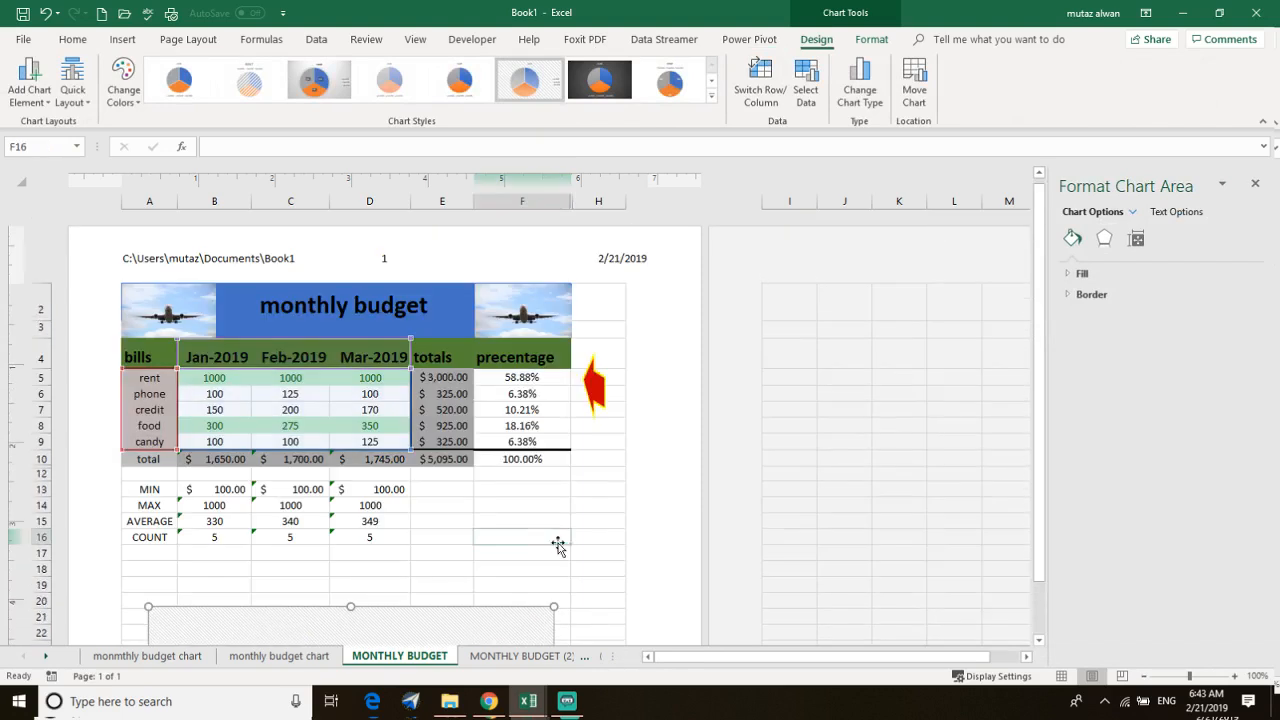
pyautogui.click(1256, 187)
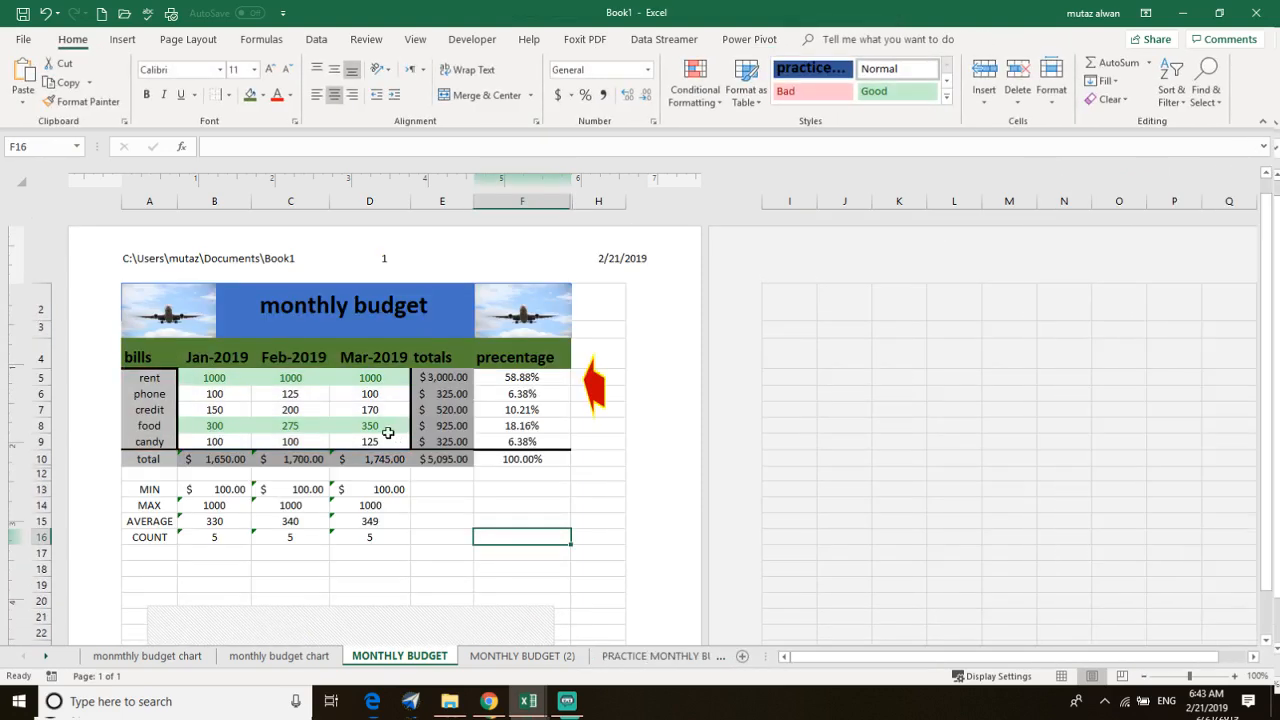
# - Clear the date from the right section of the page header
pyautogui.scroll(-4, 511, 407)
pyautogui.scroll(1, 458, 478)
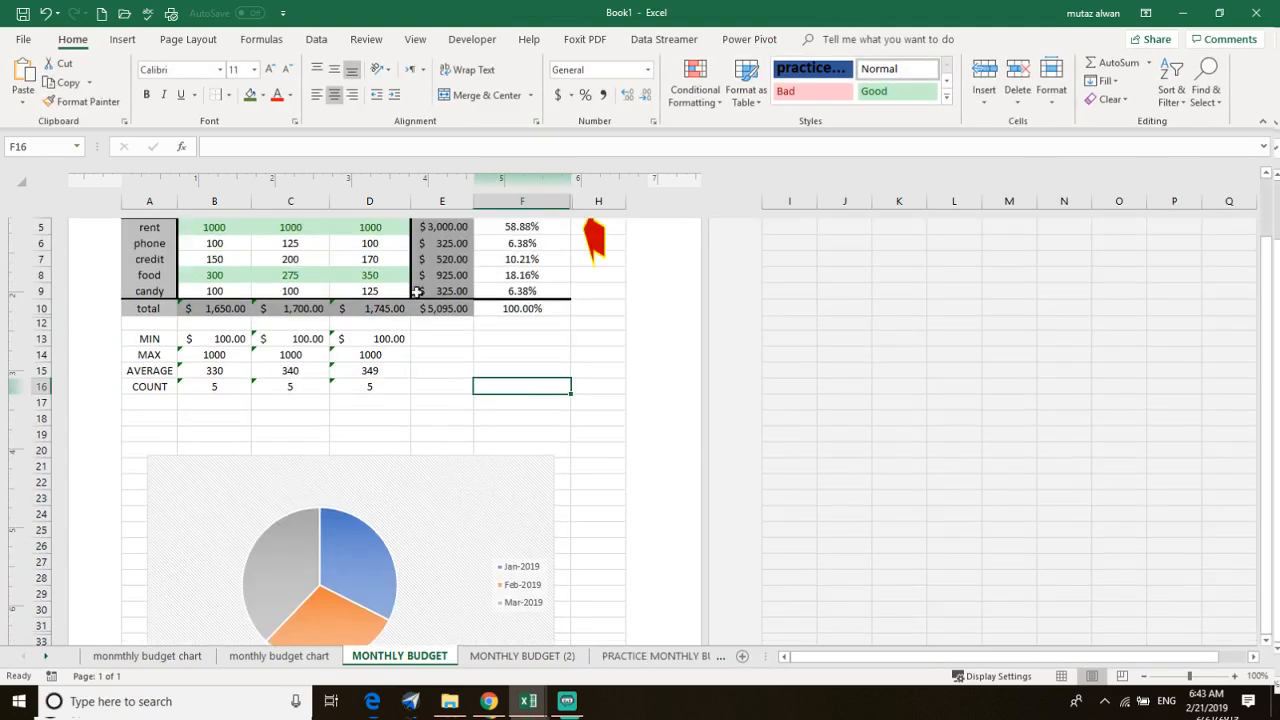
pyautogui.scroll(-4, 566, 457)
pyautogui.scroll(6, 517, 457)
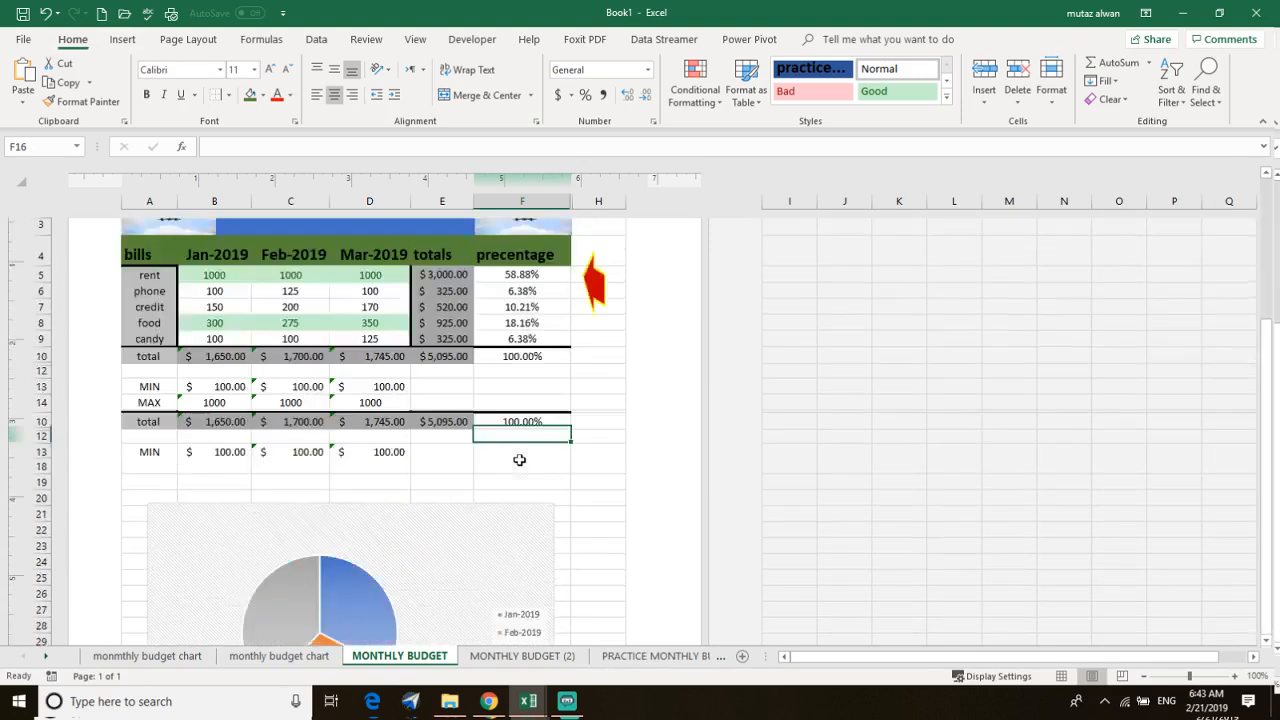
pyautogui.click(236, 259)
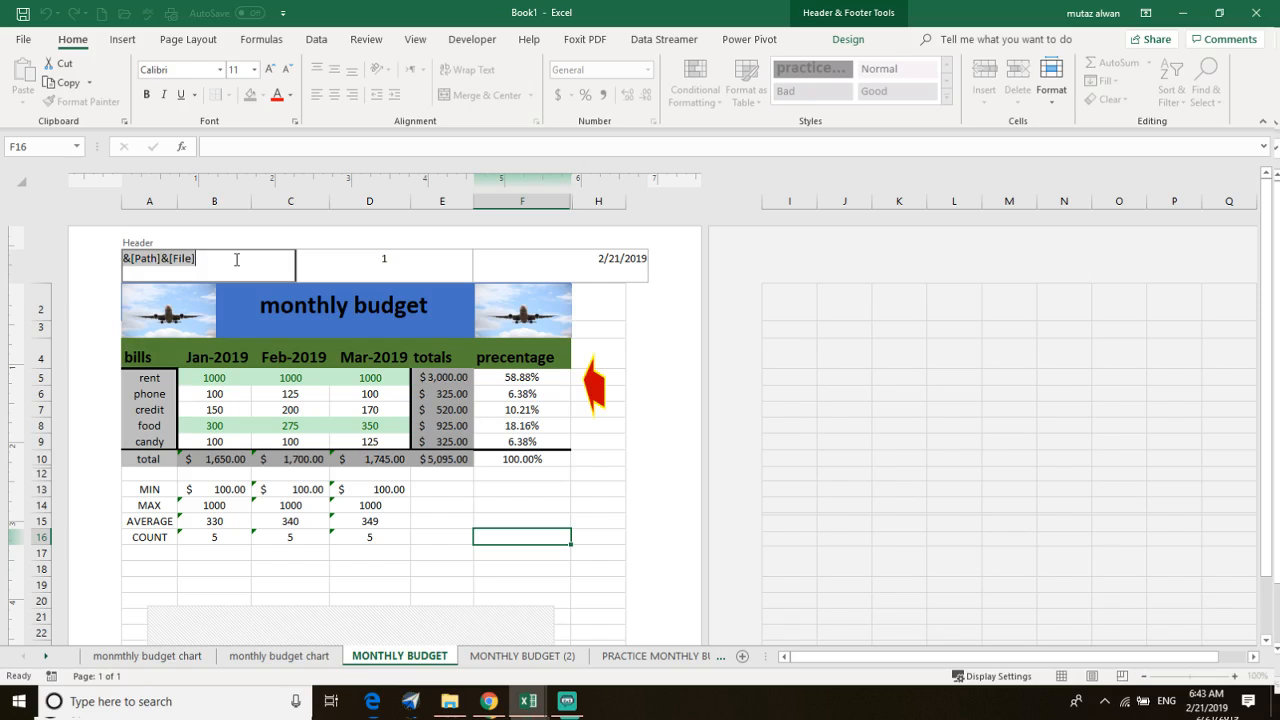
pyautogui.click(576, 268)
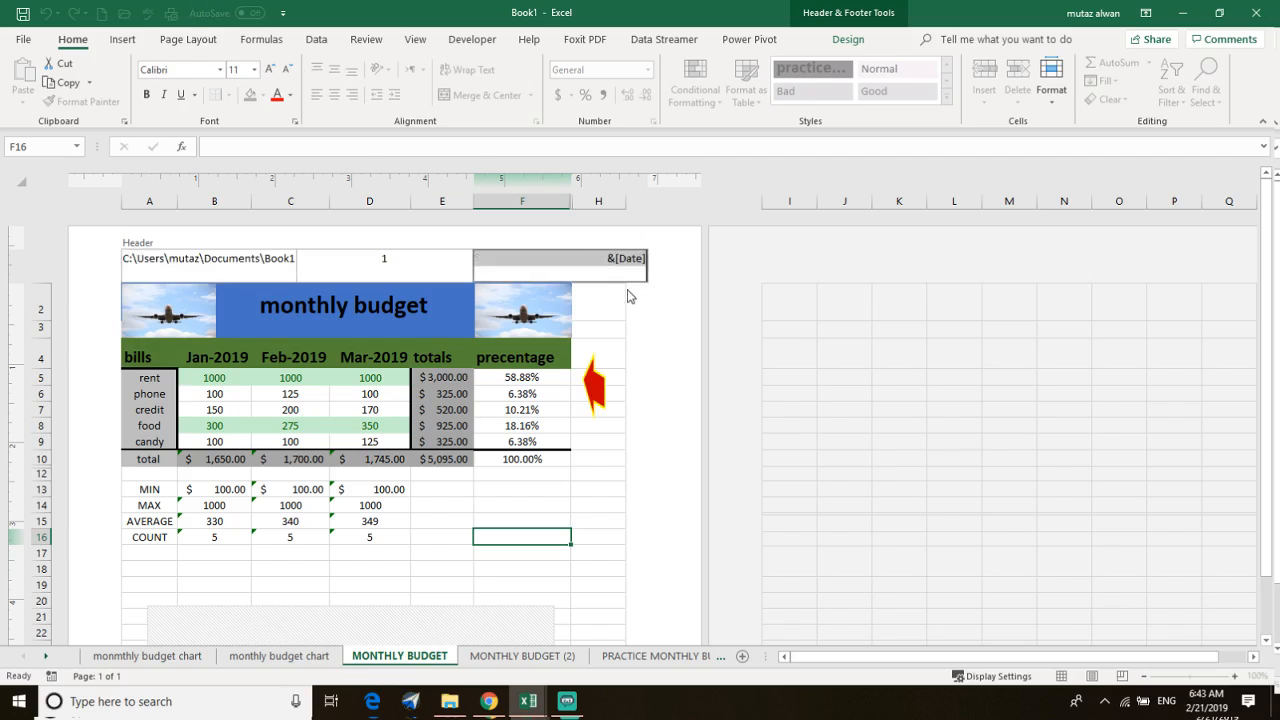
pyautogui.click(627, 274)
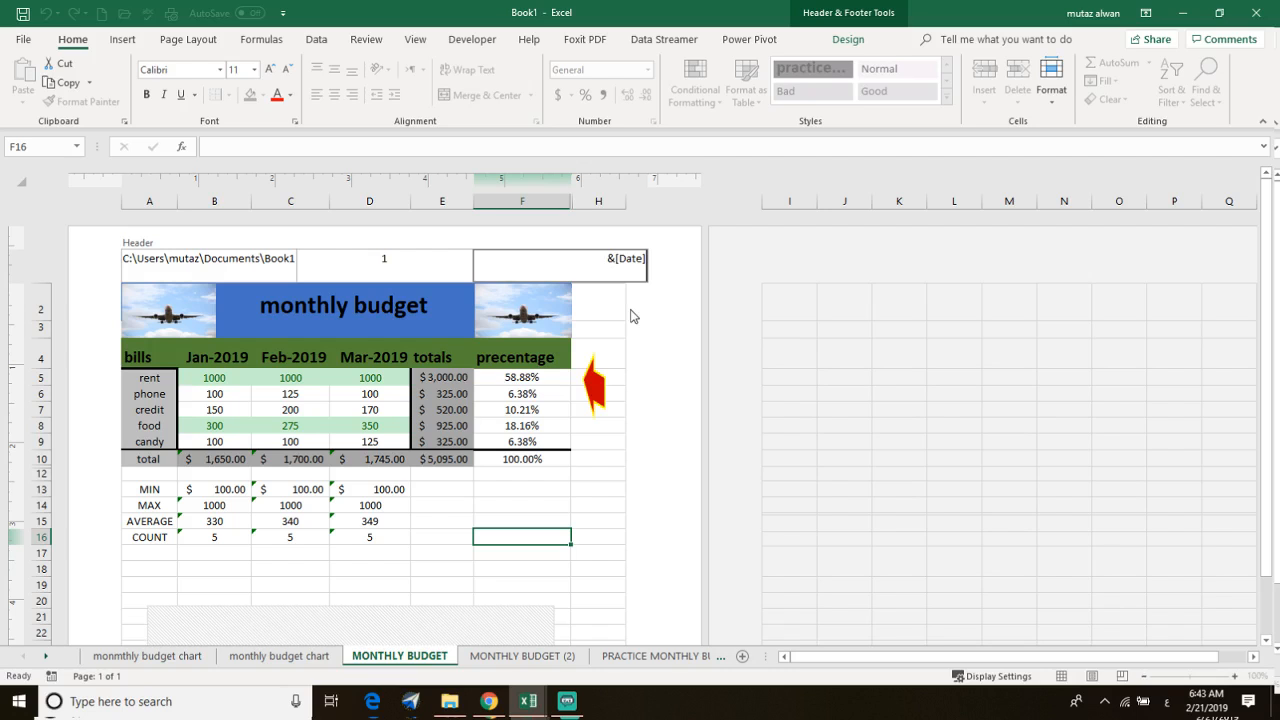
pyautogui.doubleClick(628, 274)
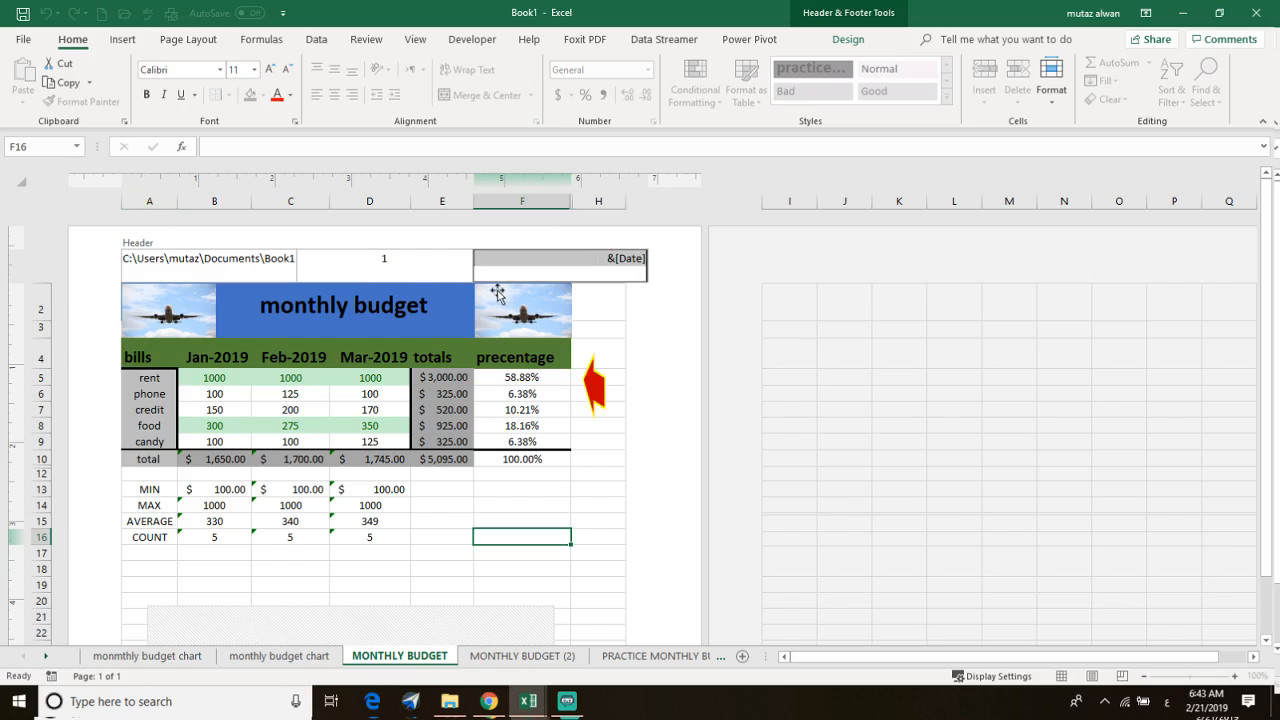
pyautogui.click(434, 268)
pyautogui.click(605, 266)
pyautogui.click(626, 270)
pyautogui.tripleClick(622, 261)
pyautogui.press('Delete')
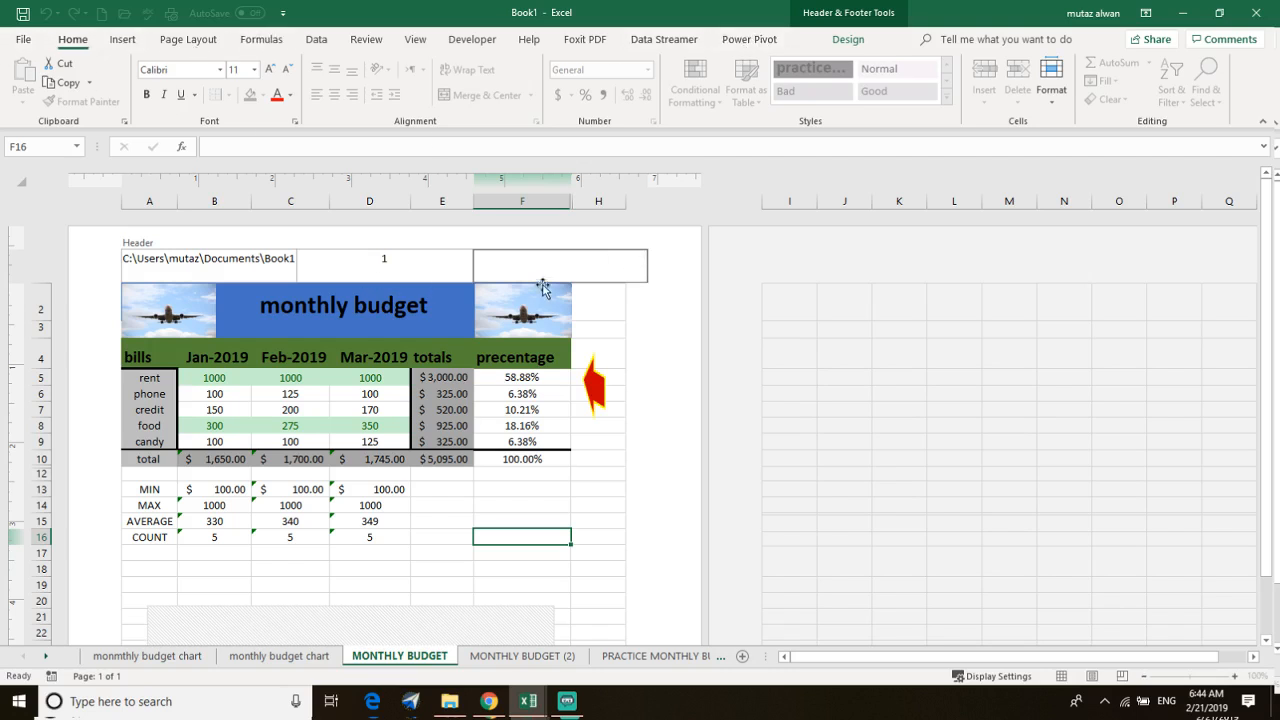
# - Turn off Align with Page Margins for the header and turn it back on
pyautogui.click(847, 40)
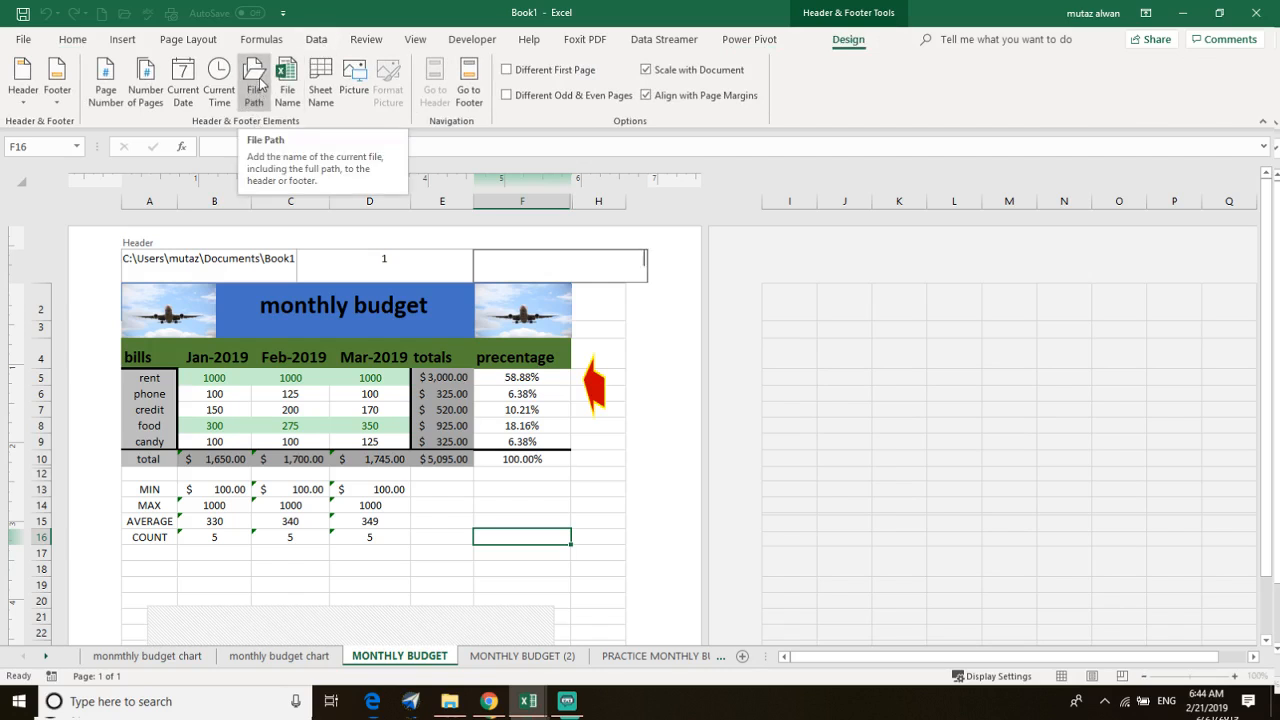
pyautogui.click(646, 96)
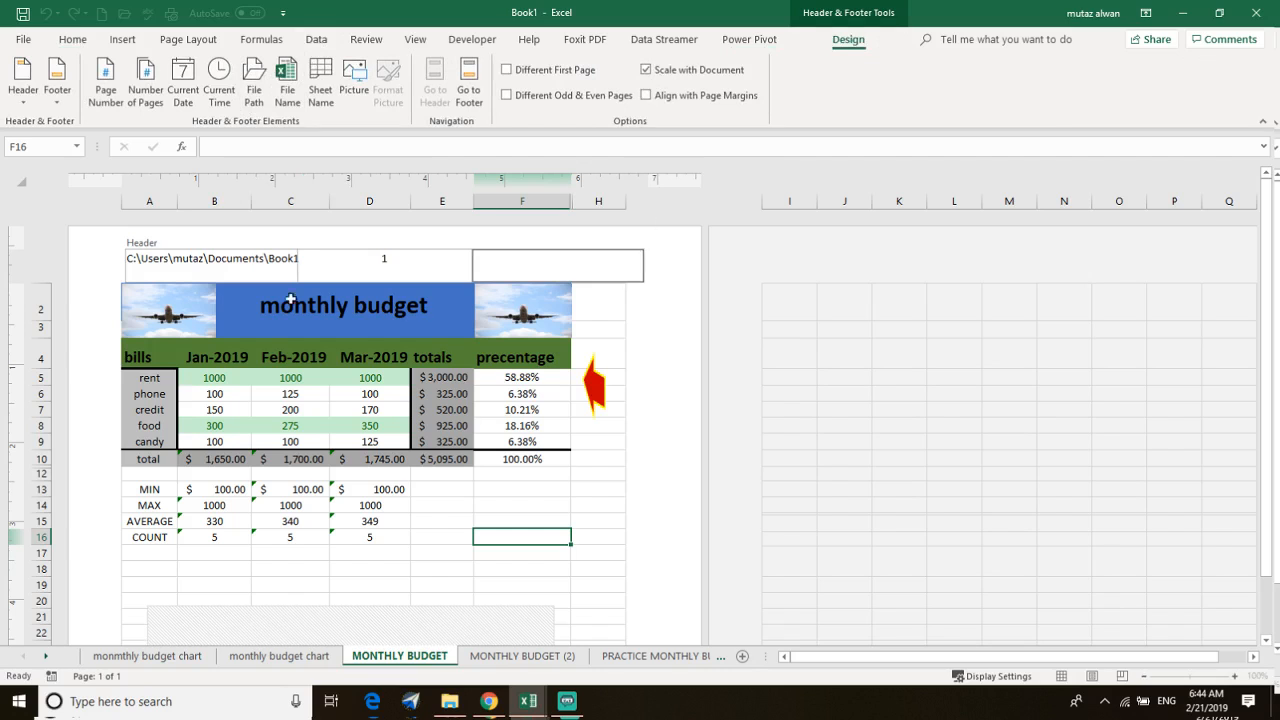
pyautogui.click(646, 96)
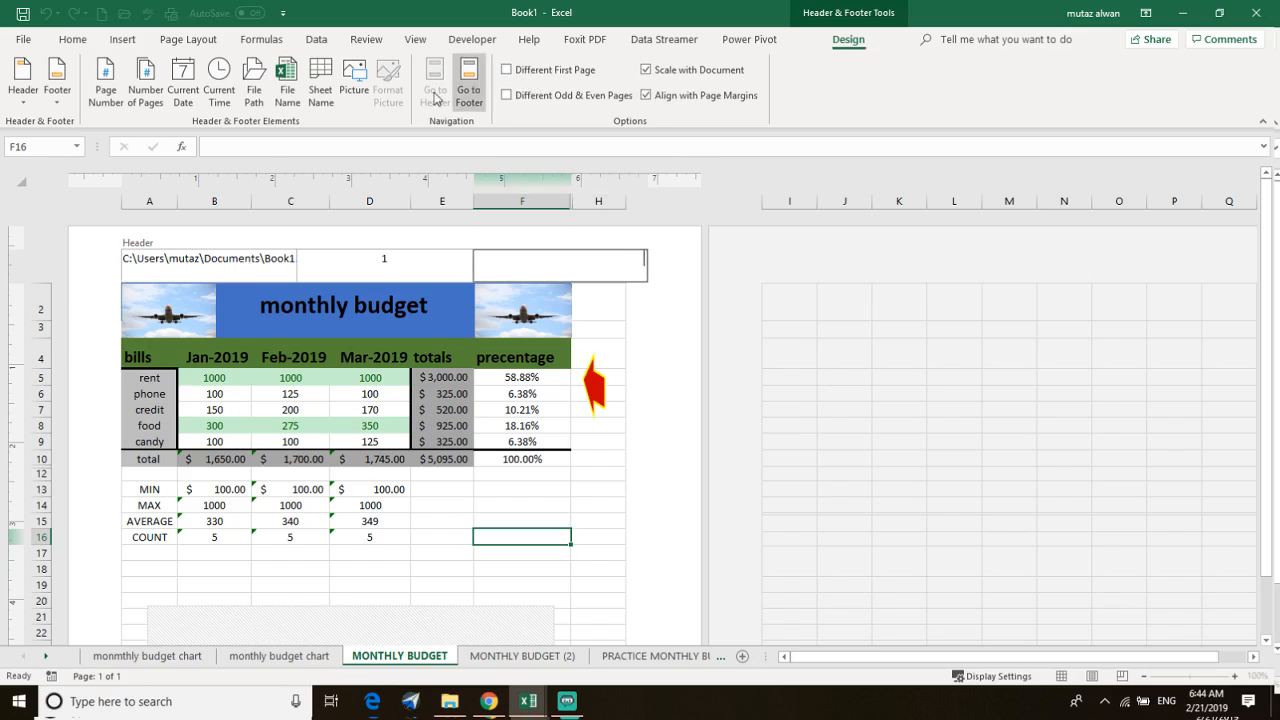
# - Insert the sheet name in the right section of the header and delete it again
pyautogui.click(326, 92)
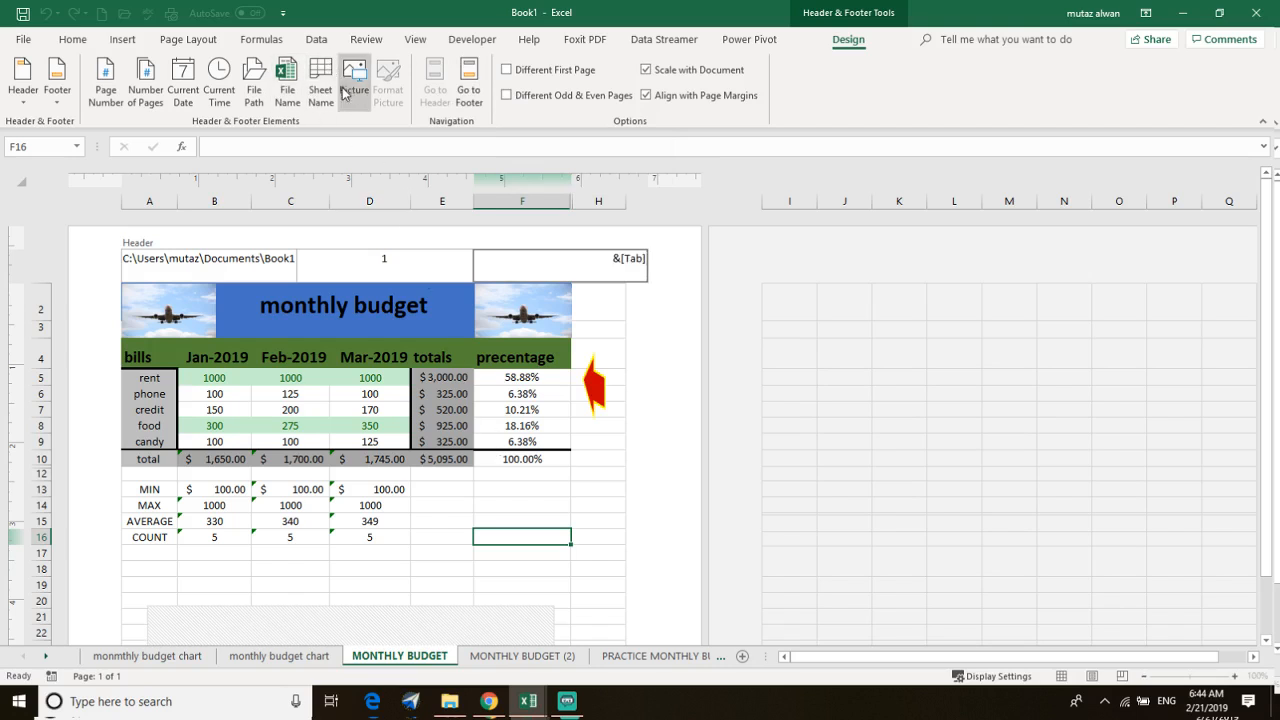
pyautogui.click(652, 346)
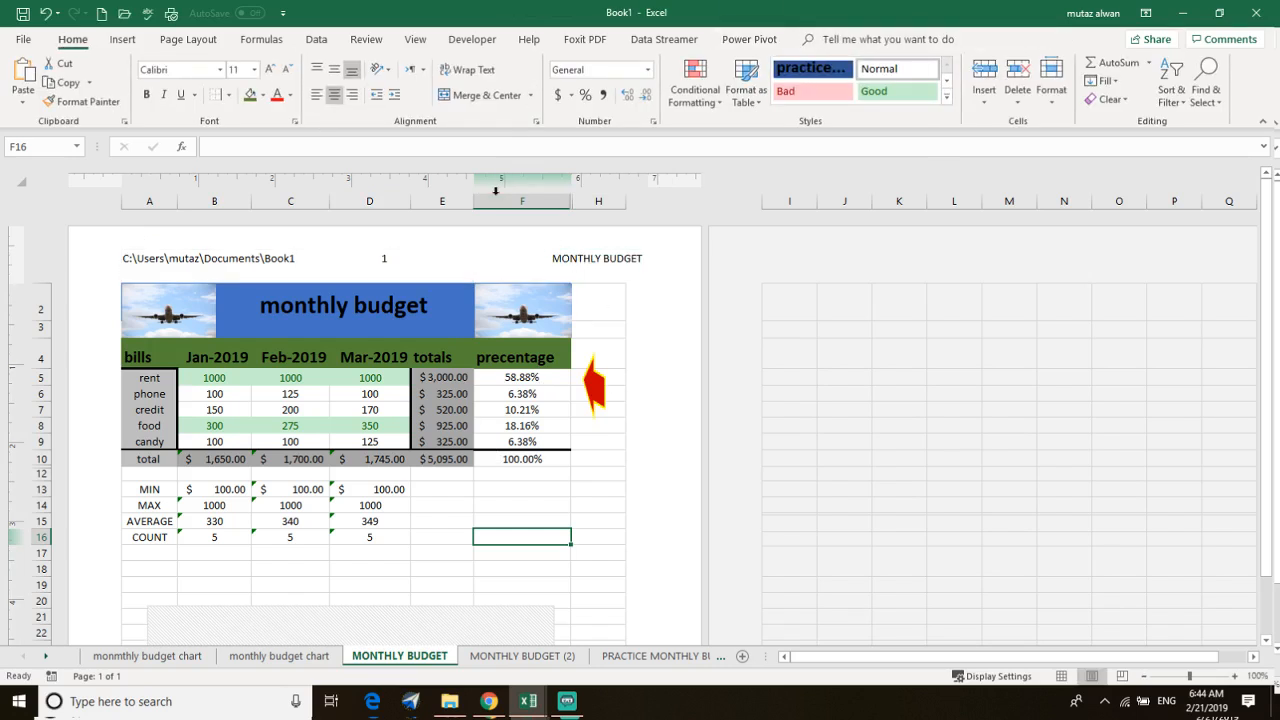
pyautogui.click(491, 260)
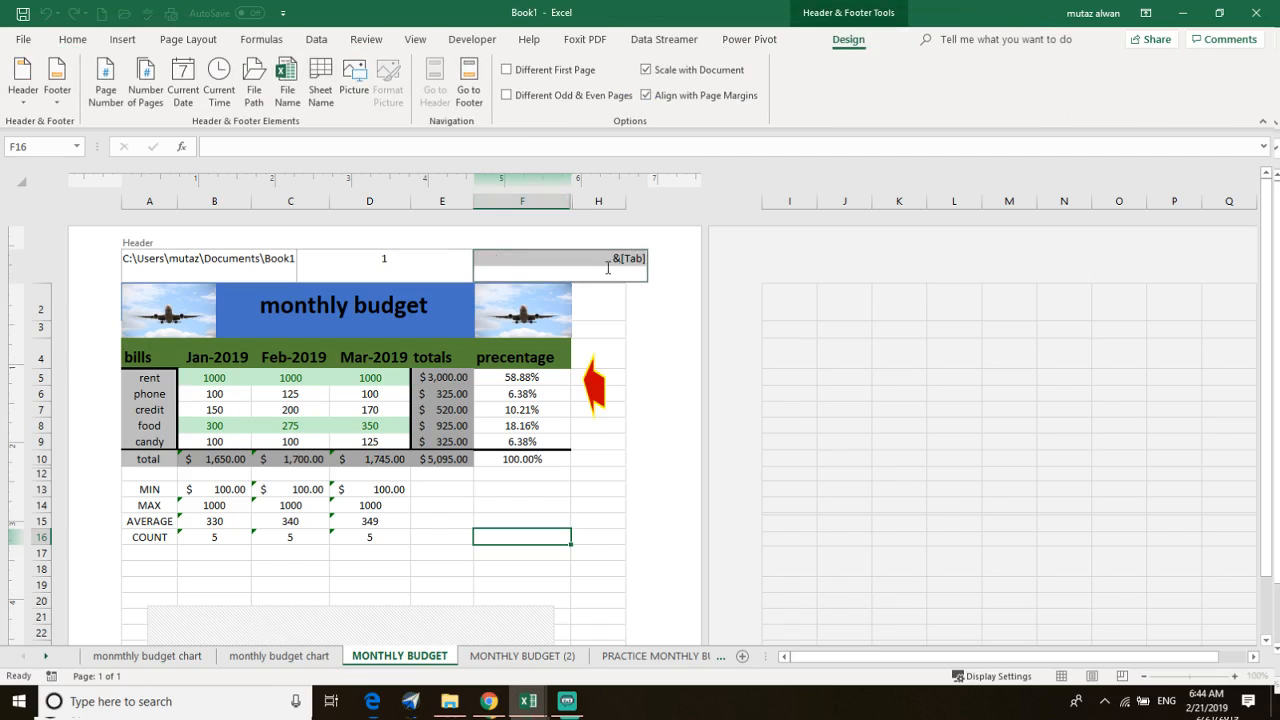
pyautogui.press('BackSpace')
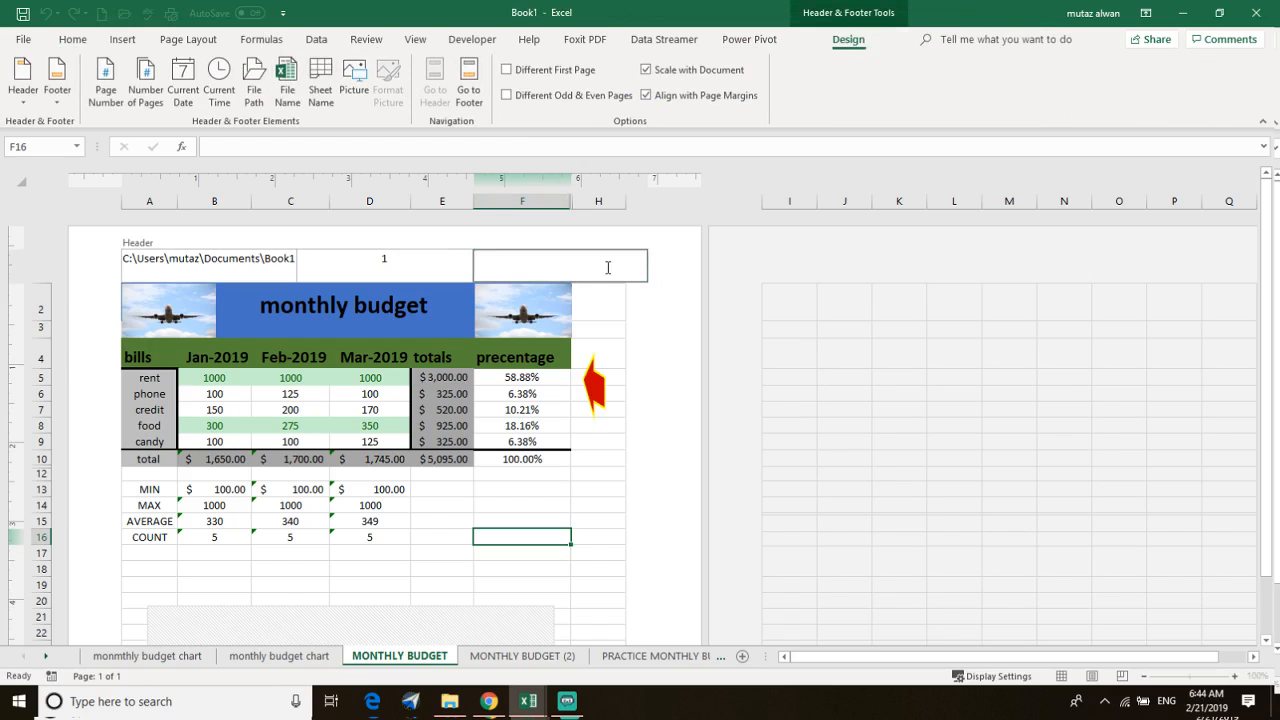
# - Replace the file path in the left section of the header with the current date
pyautogui.click(288, 262)
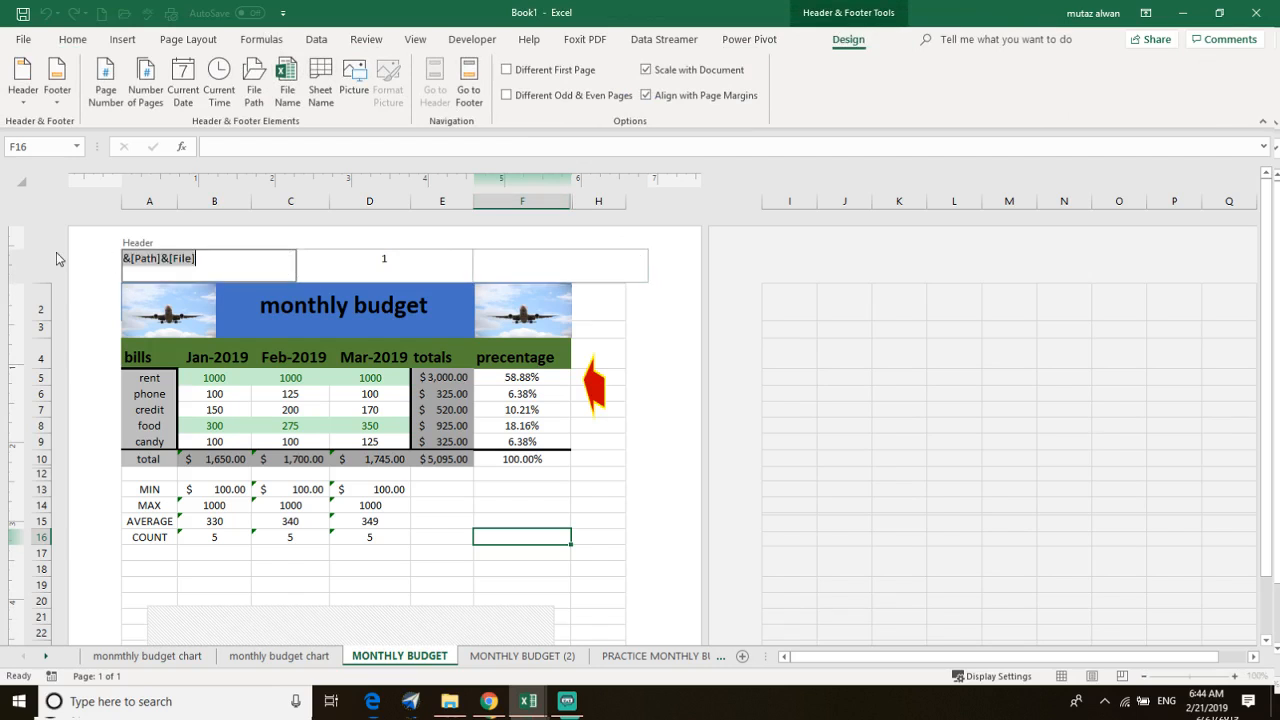
pyautogui.press('BackSpace')
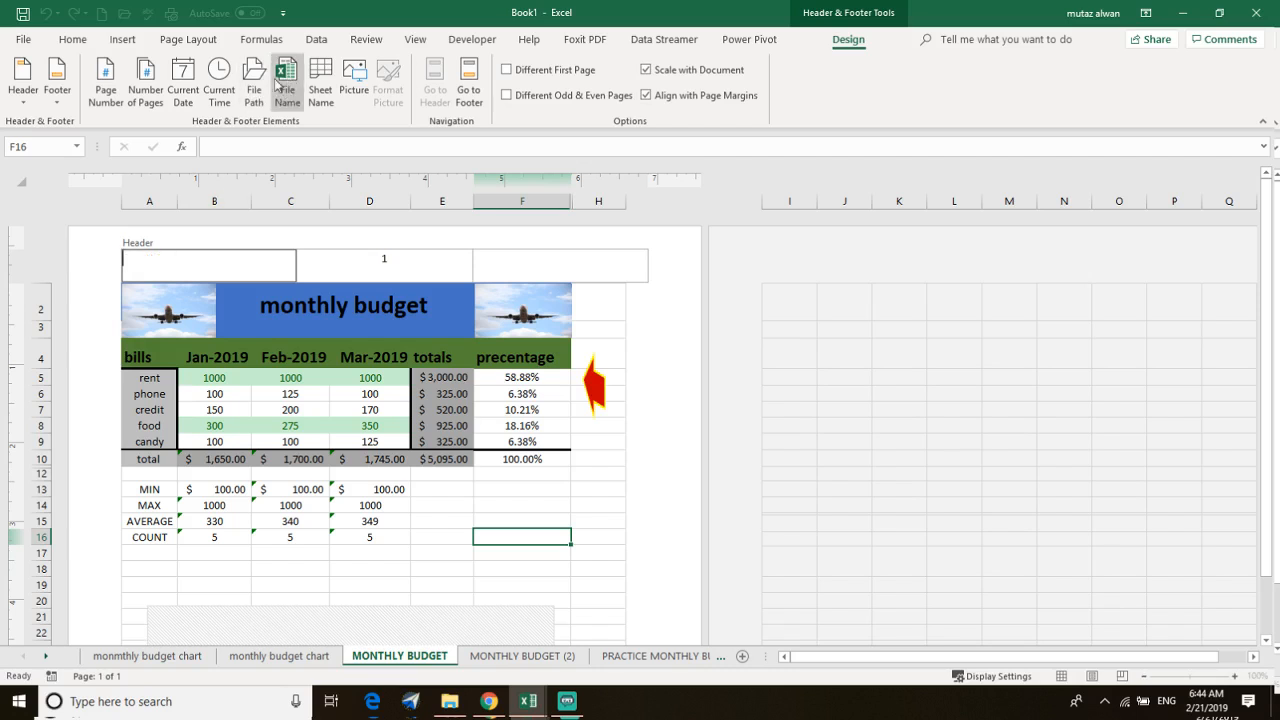
pyautogui.click(187, 92)
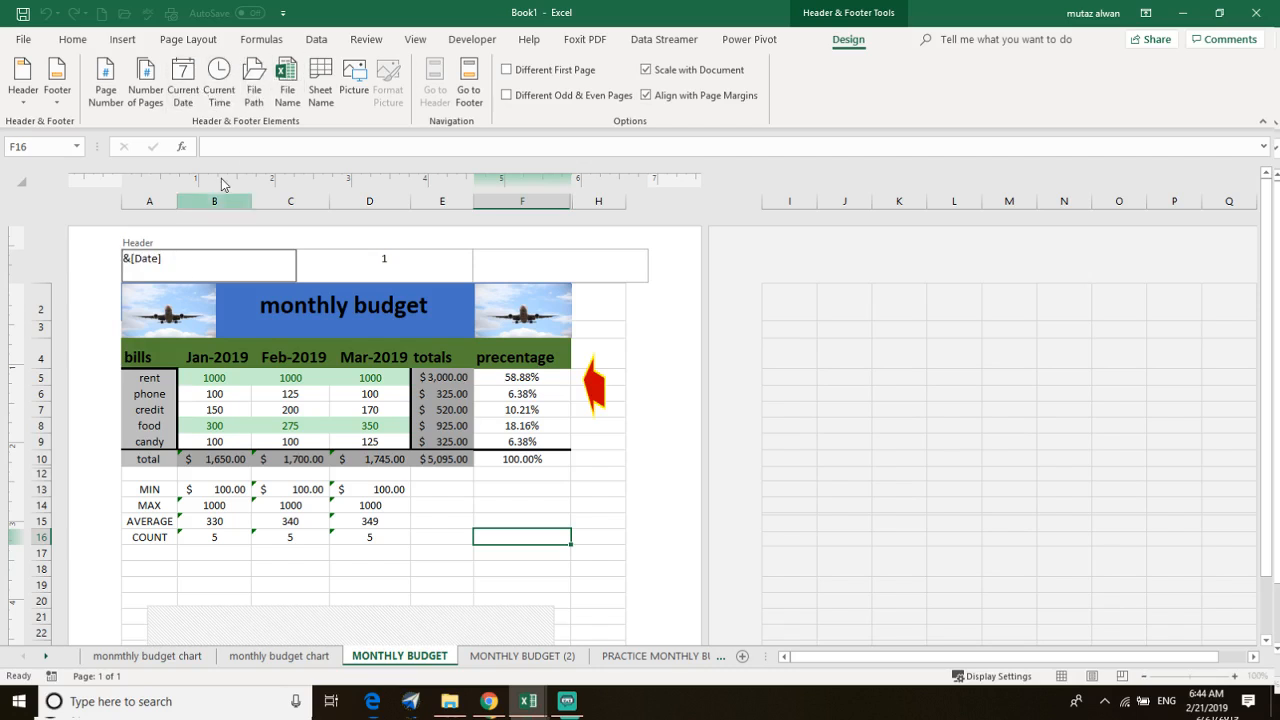
pyautogui.click(466, 274)
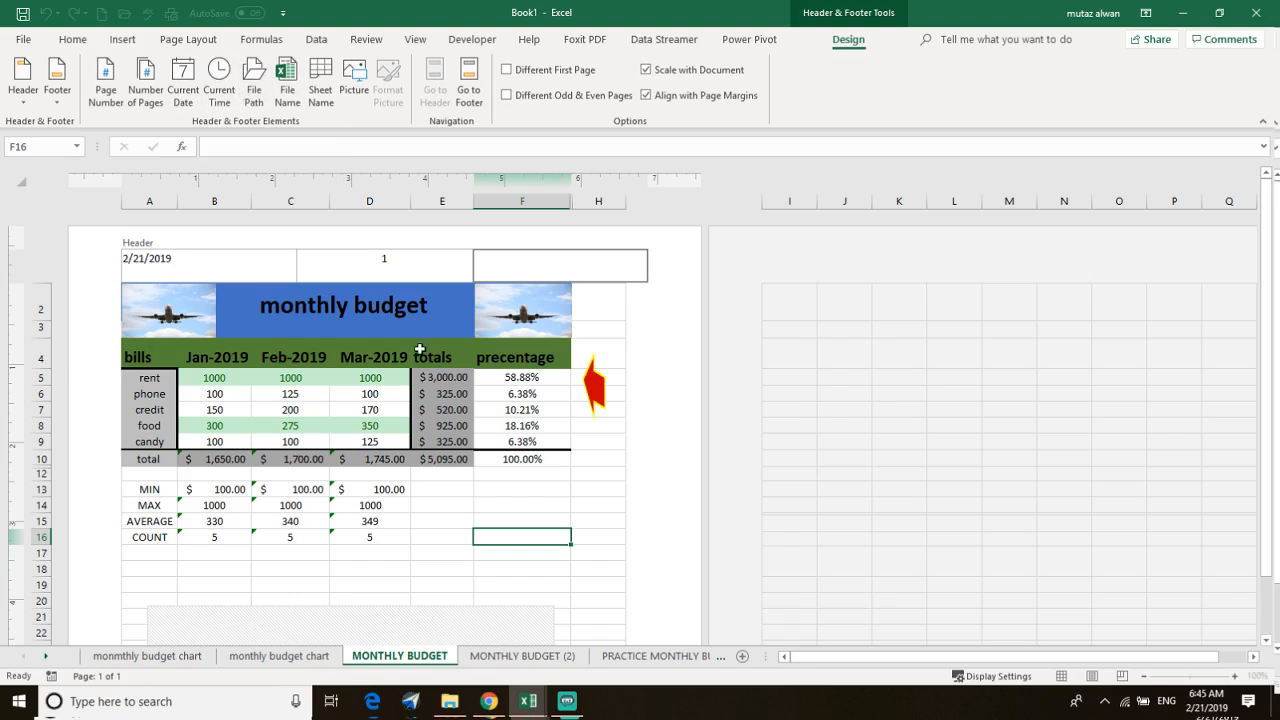
# - Check the monthly budget sheet in the print preview and return to the worksheet
pyautogui.press('Escape')
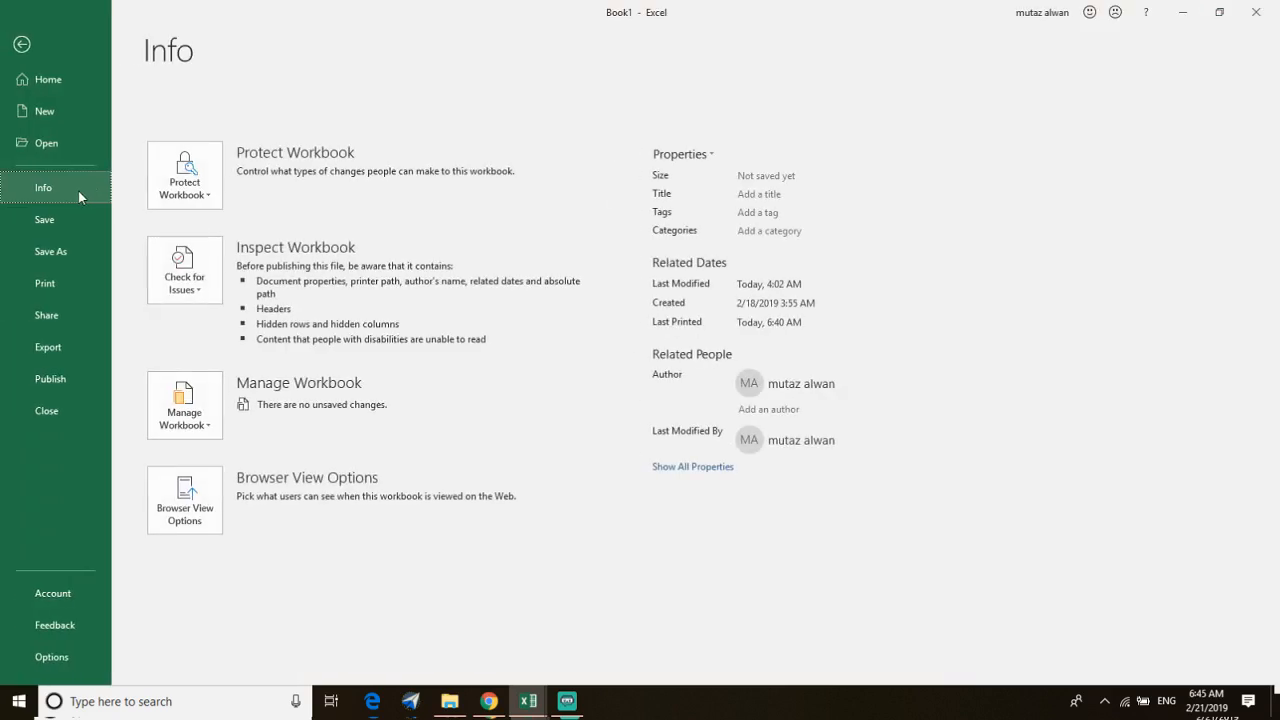
pyautogui.click(88, 282)
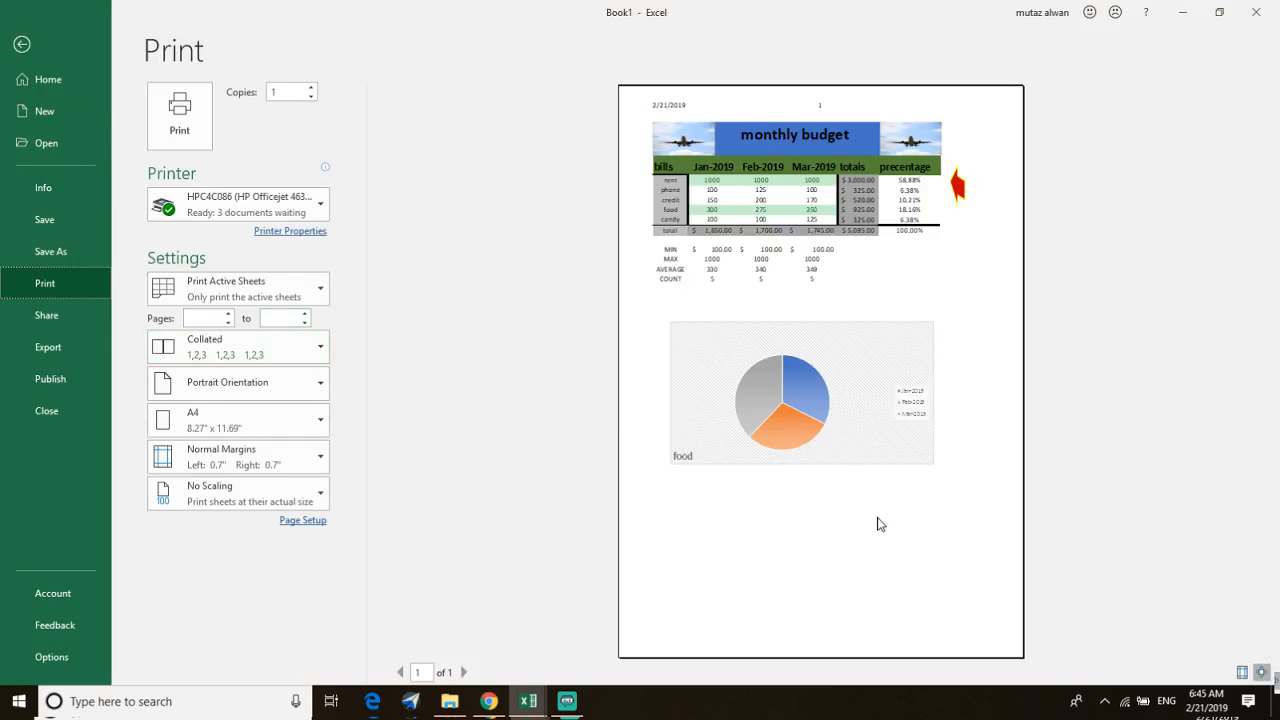
pyautogui.click(838, 404)
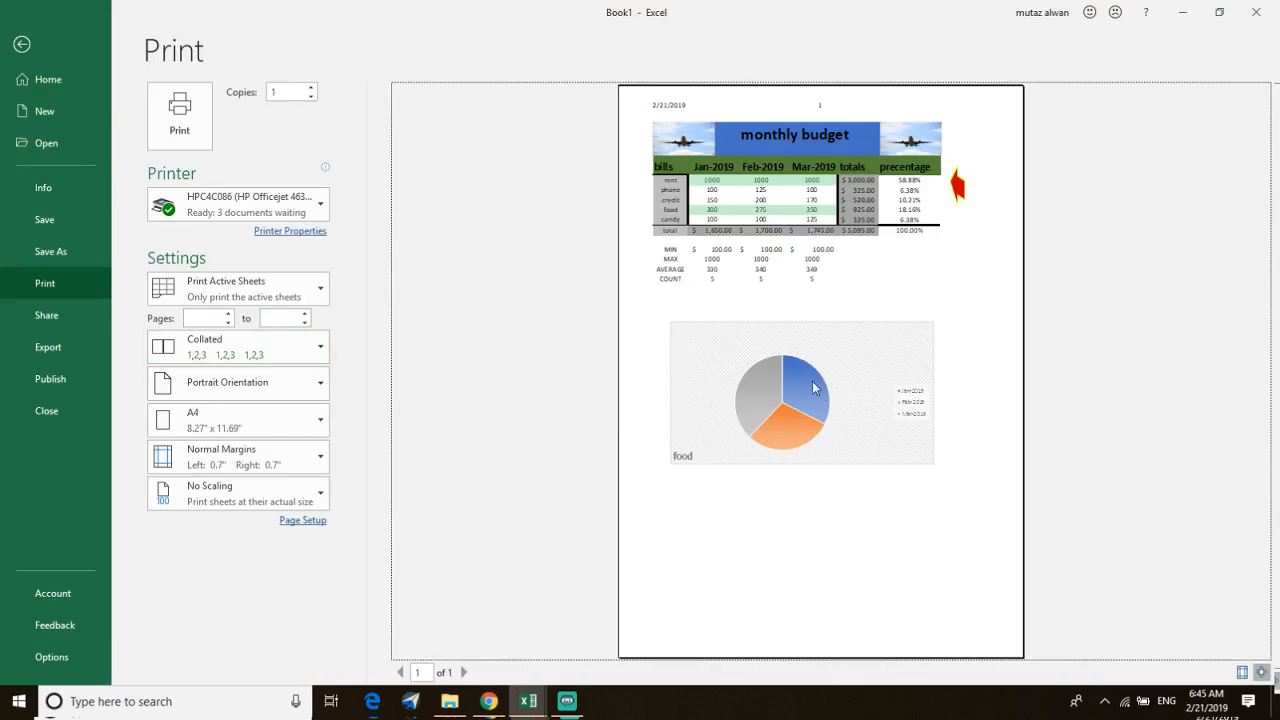
pyautogui.click(12, 45)
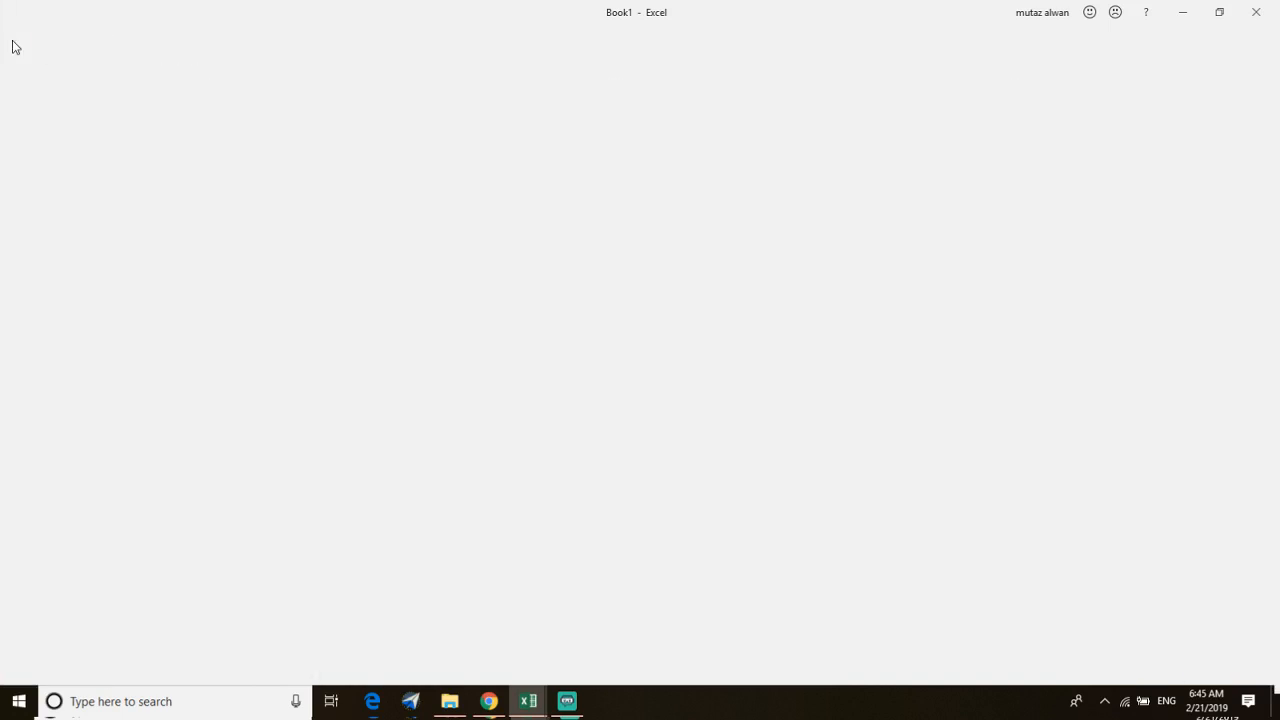
# - Move the food pie chart down the page so its lower edge sits at row 45
pyautogui.scroll(-4, 283, 546)
pyautogui.scroll(-4, 283, 546)
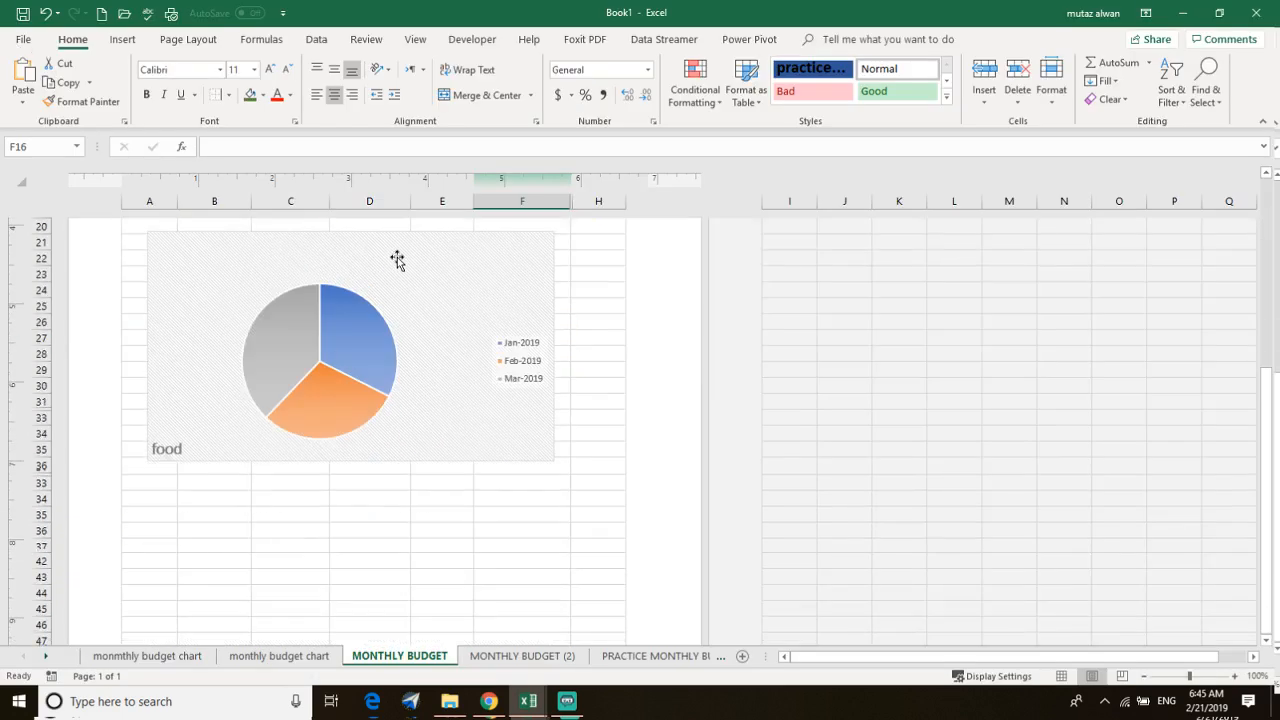
pyautogui.moveTo(397, 257); pyautogui.dragTo(390, 414)
pyautogui.scroll(-5, 394, 413)
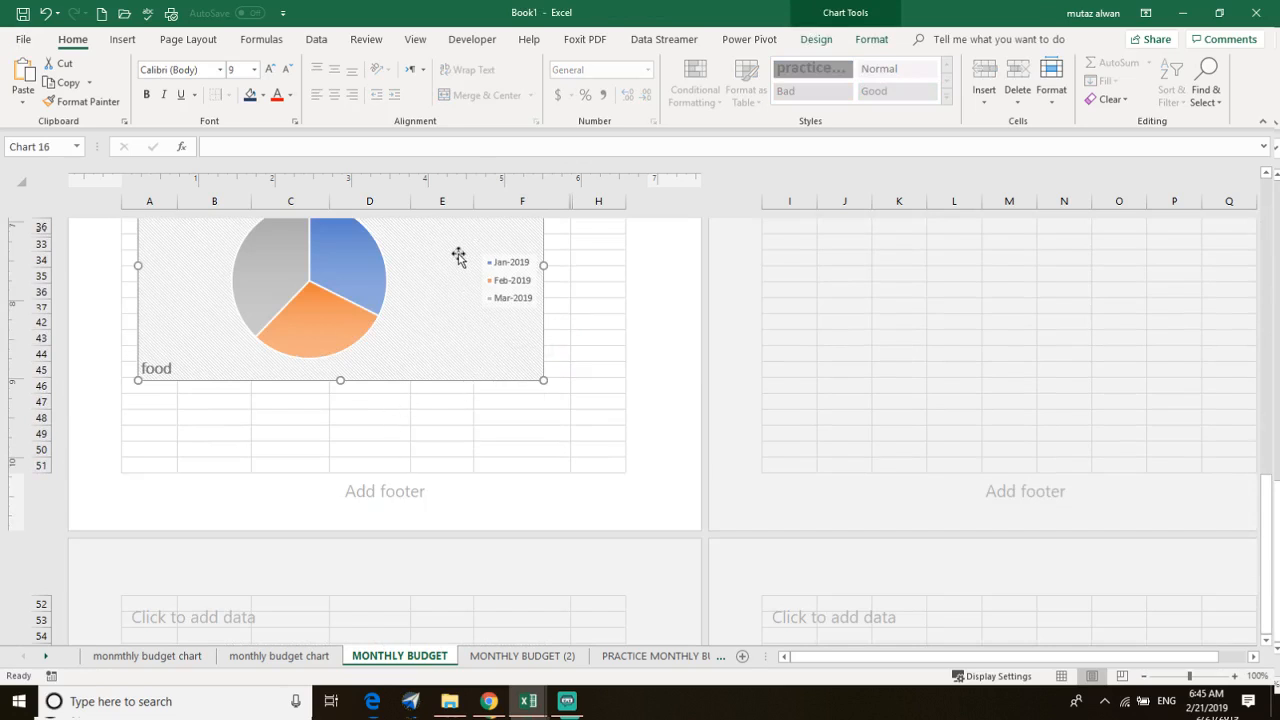
pyautogui.moveTo(440, 234); pyautogui.dragTo(441, 224)
# - Insert the page number in the center section of the page footer
pyautogui.click(402, 493)
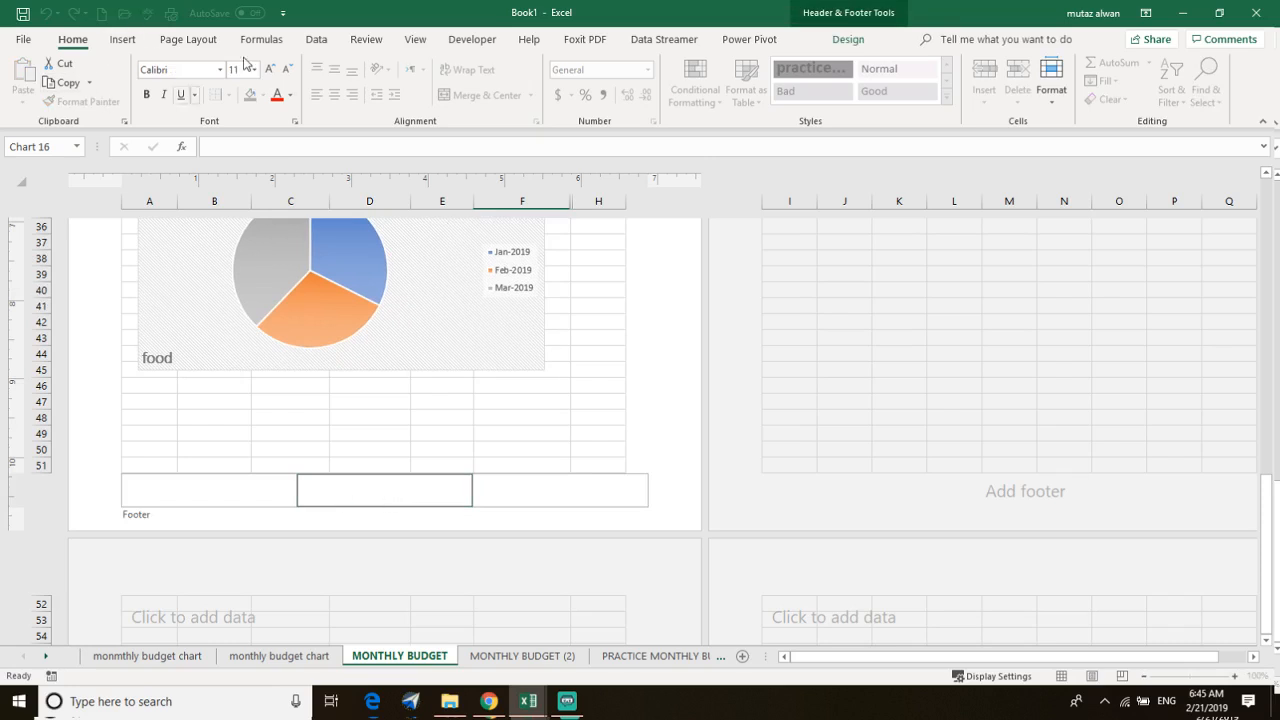
pyautogui.click(838, 33)
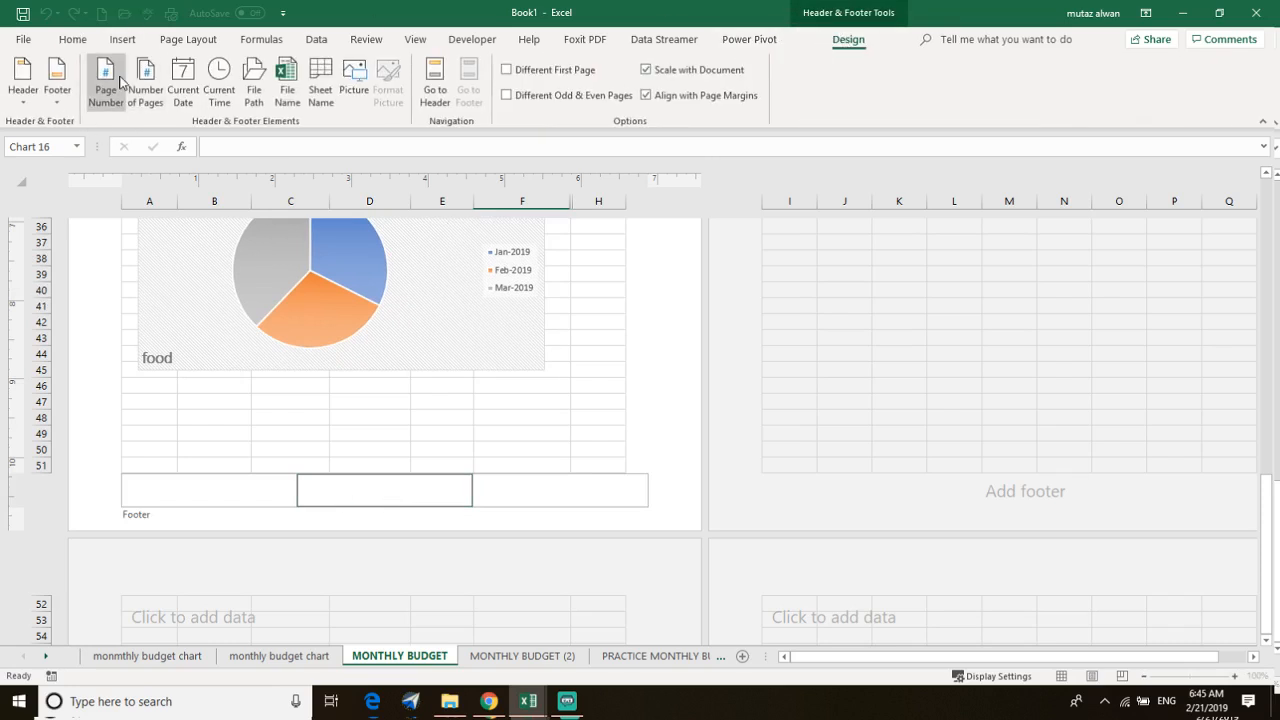
pyautogui.click(106, 80)
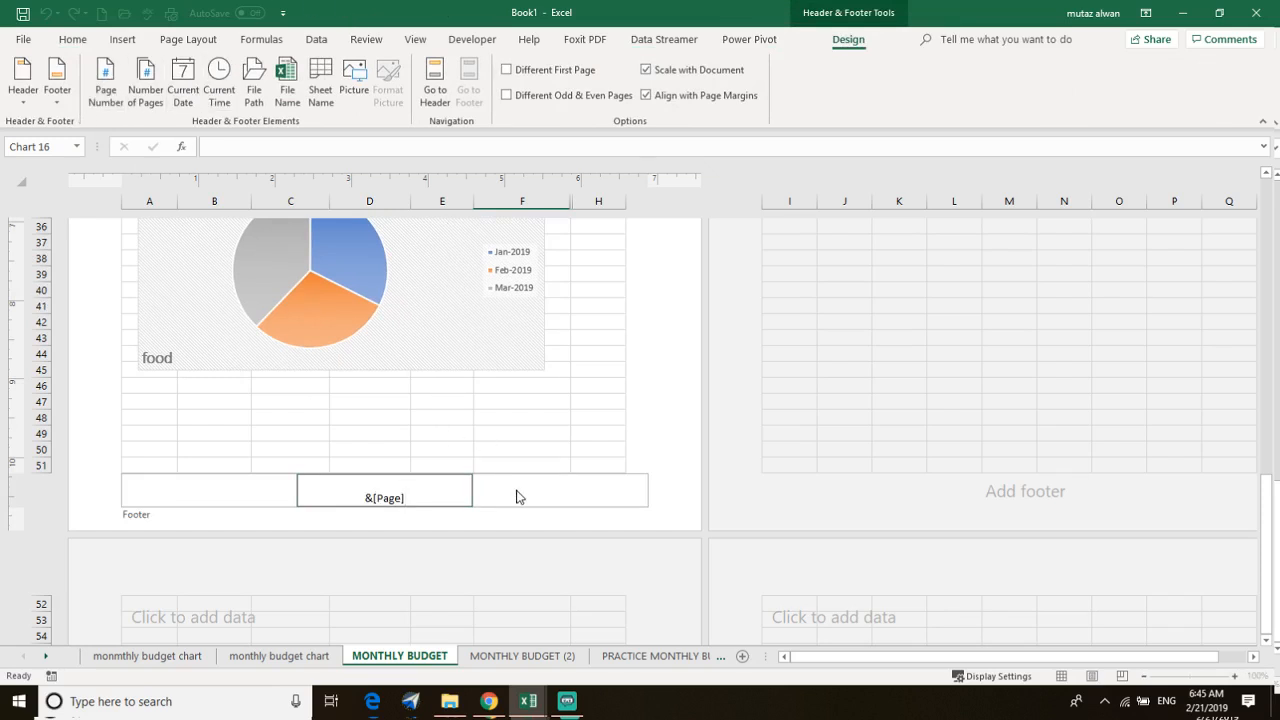
# - Insert the current time in the footer's left section and the current date in its right section
pyautogui.click(267, 501)
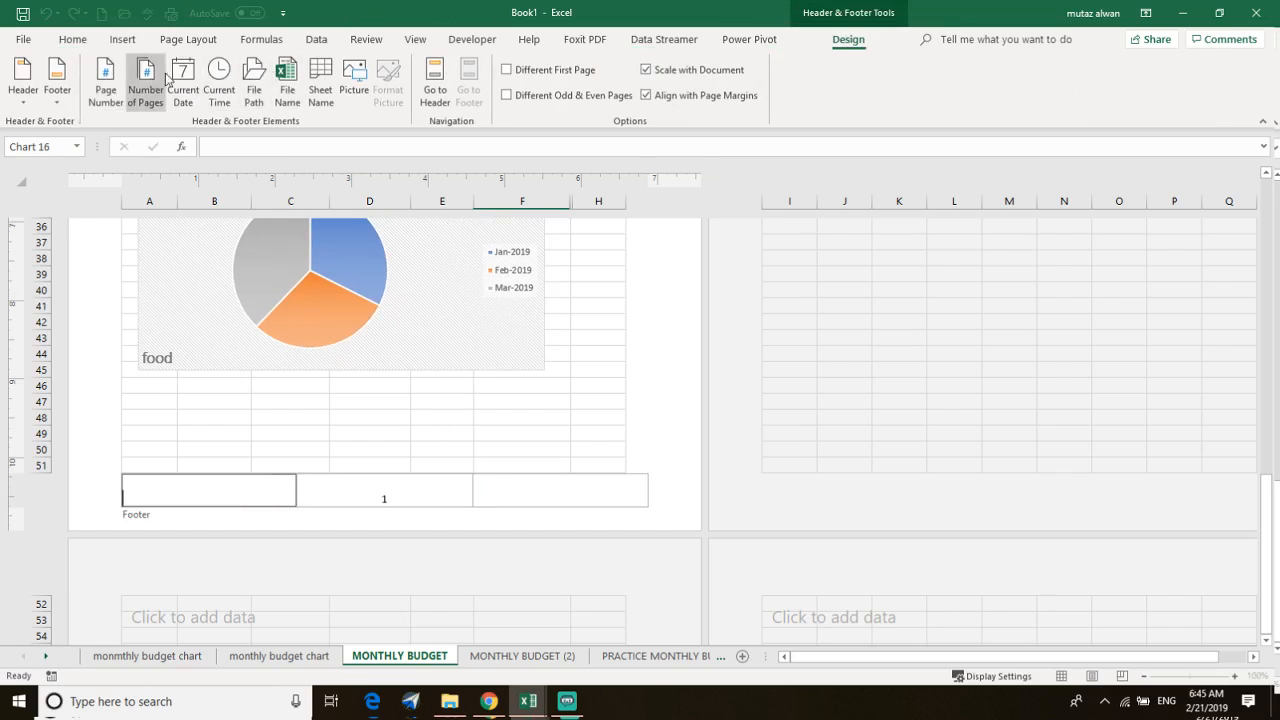
pyautogui.click(219, 80)
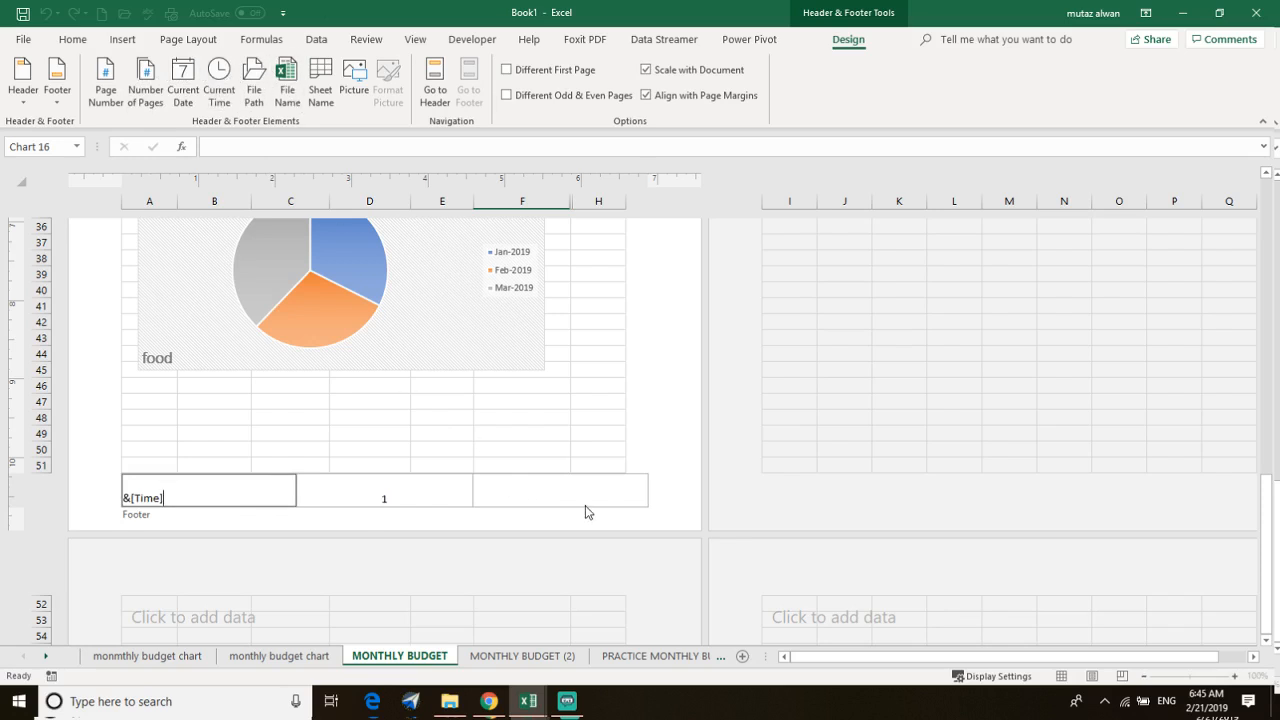
pyautogui.click(546, 499)
pyautogui.click(183, 82)
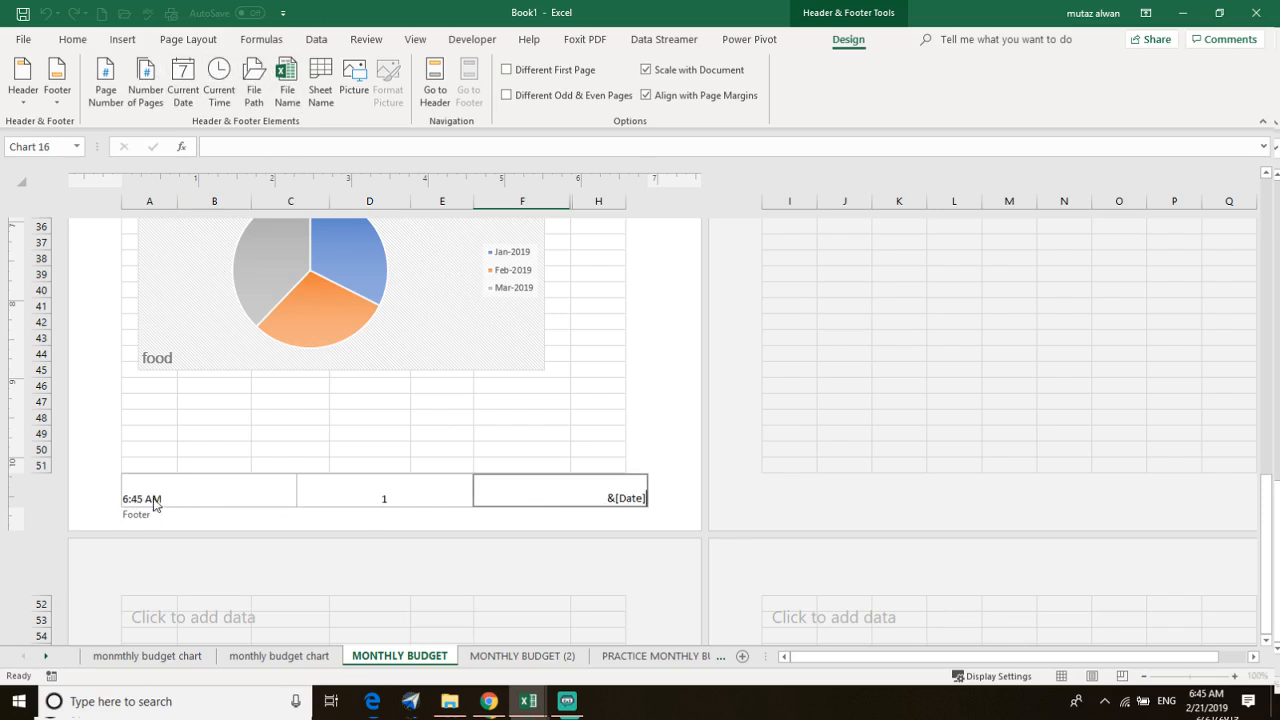
# - Delete the date from the footer's right section and the time from its left section
pyautogui.moveTo(589, 489); pyautogui.dragTo(701, 505)
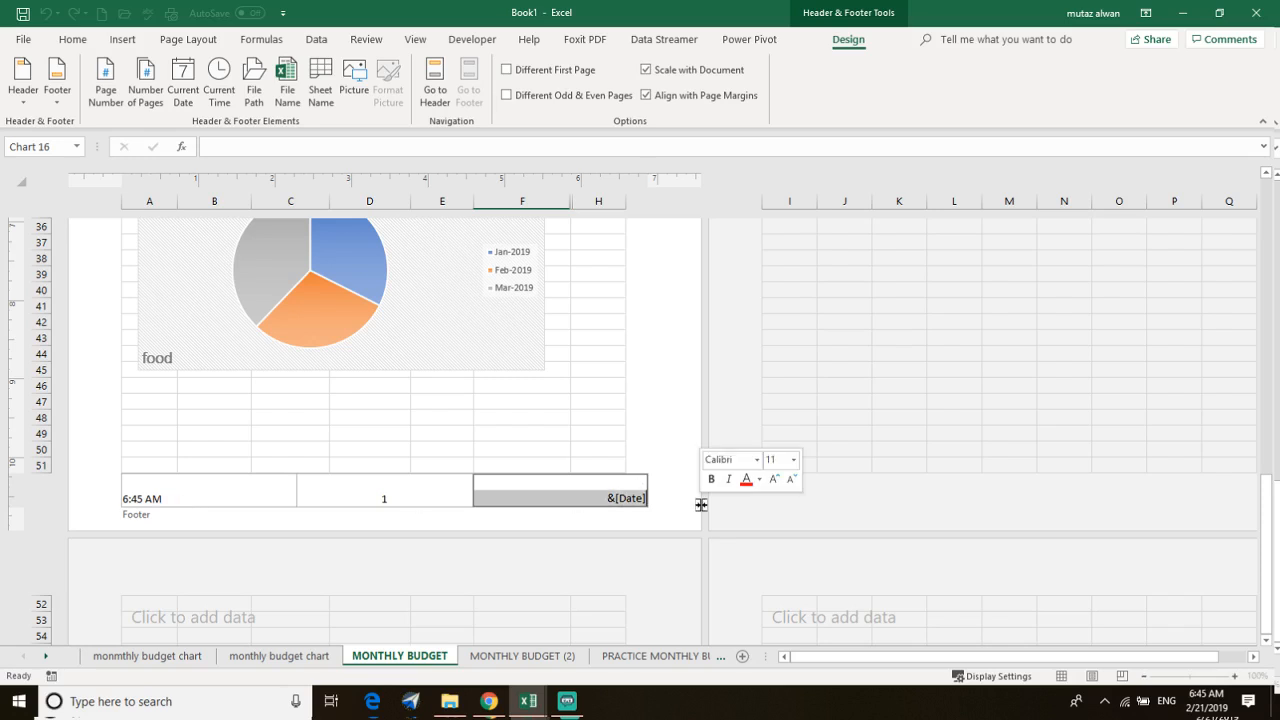
pyautogui.press('Delete')
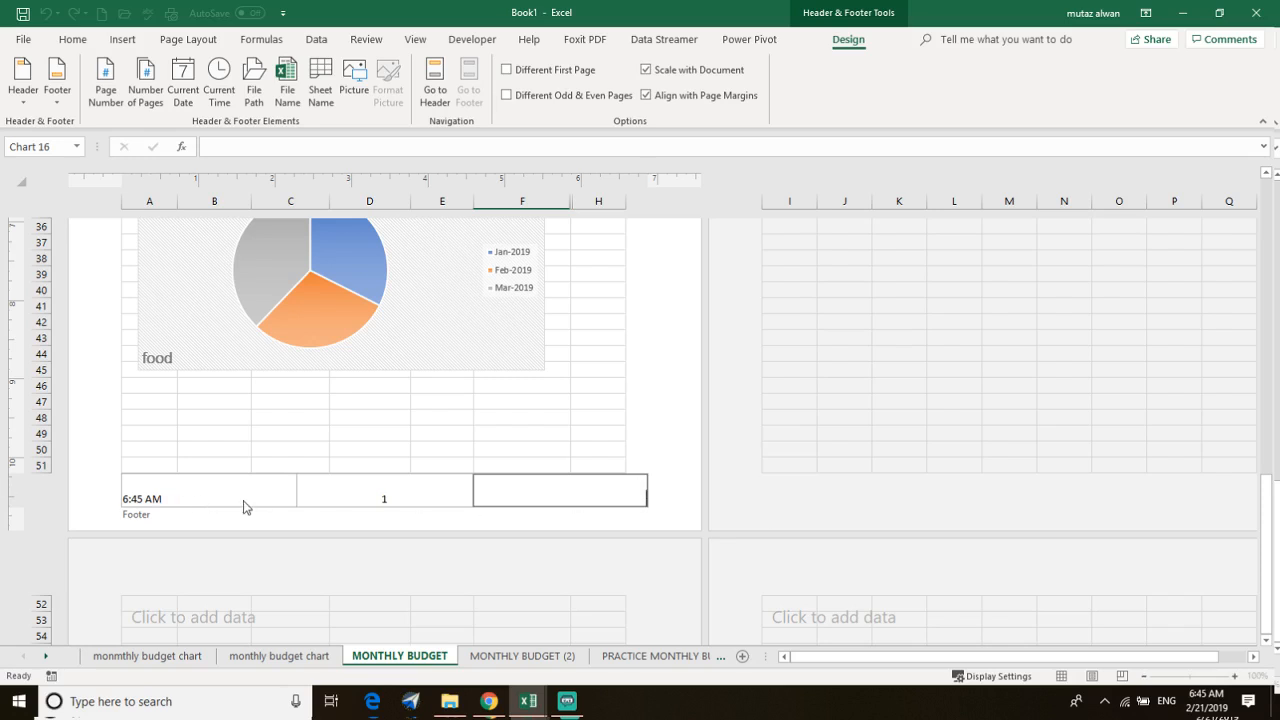
pyautogui.moveTo(171, 491); pyautogui.dragTo(73, 498)
pyautogui.press('Delete')
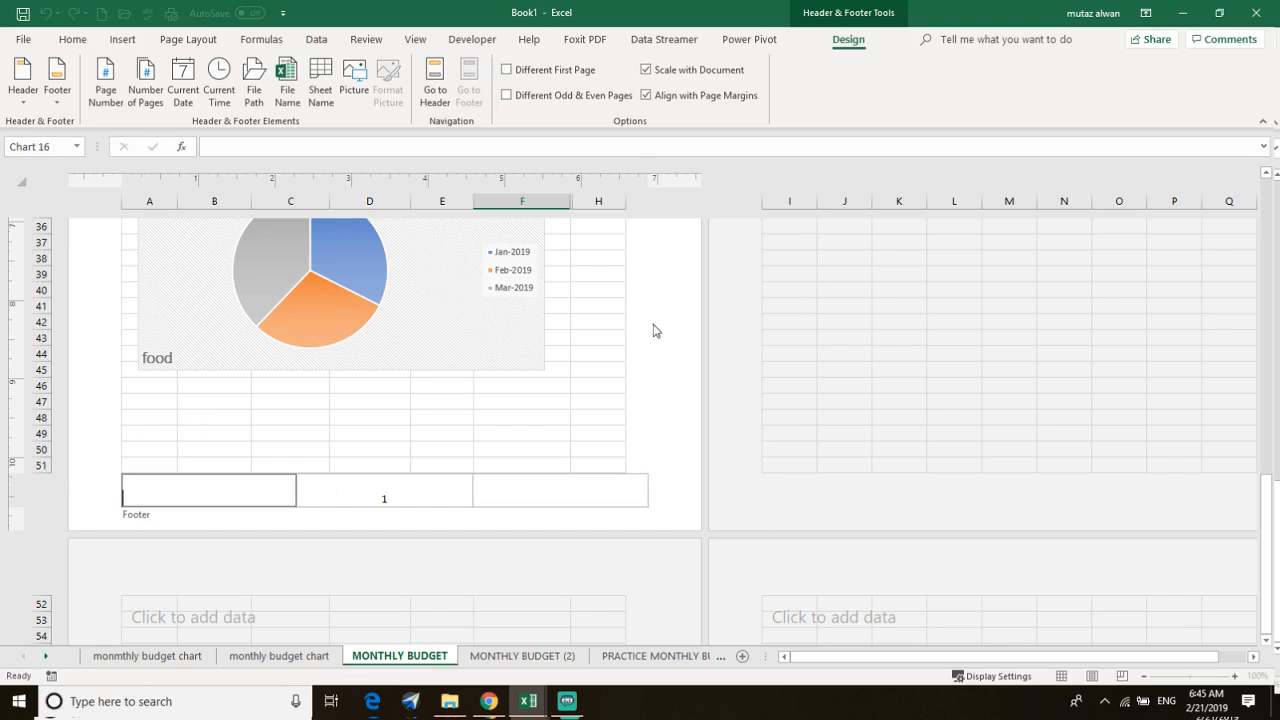
# - Leave footer editing and switch the MONTHLY BUDGET sheet to Page Break Preview
pyautogui.click(192, 42)
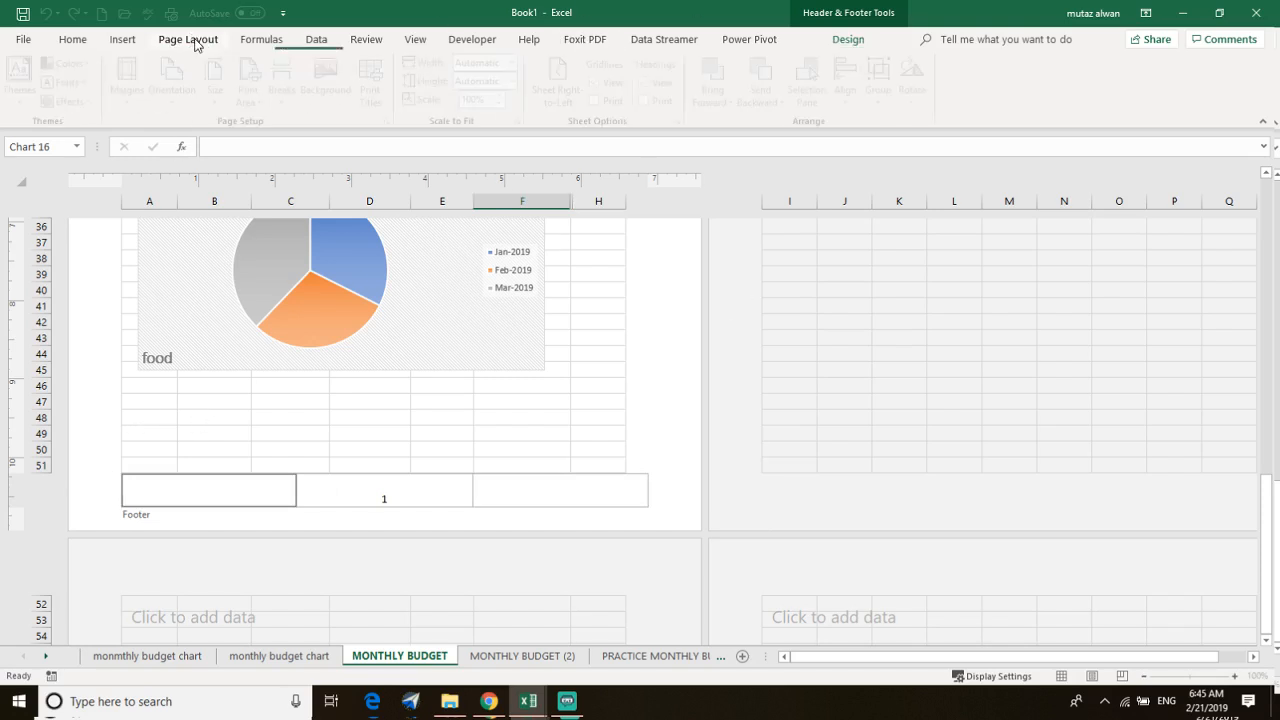
pyautogui.click(413, 40)
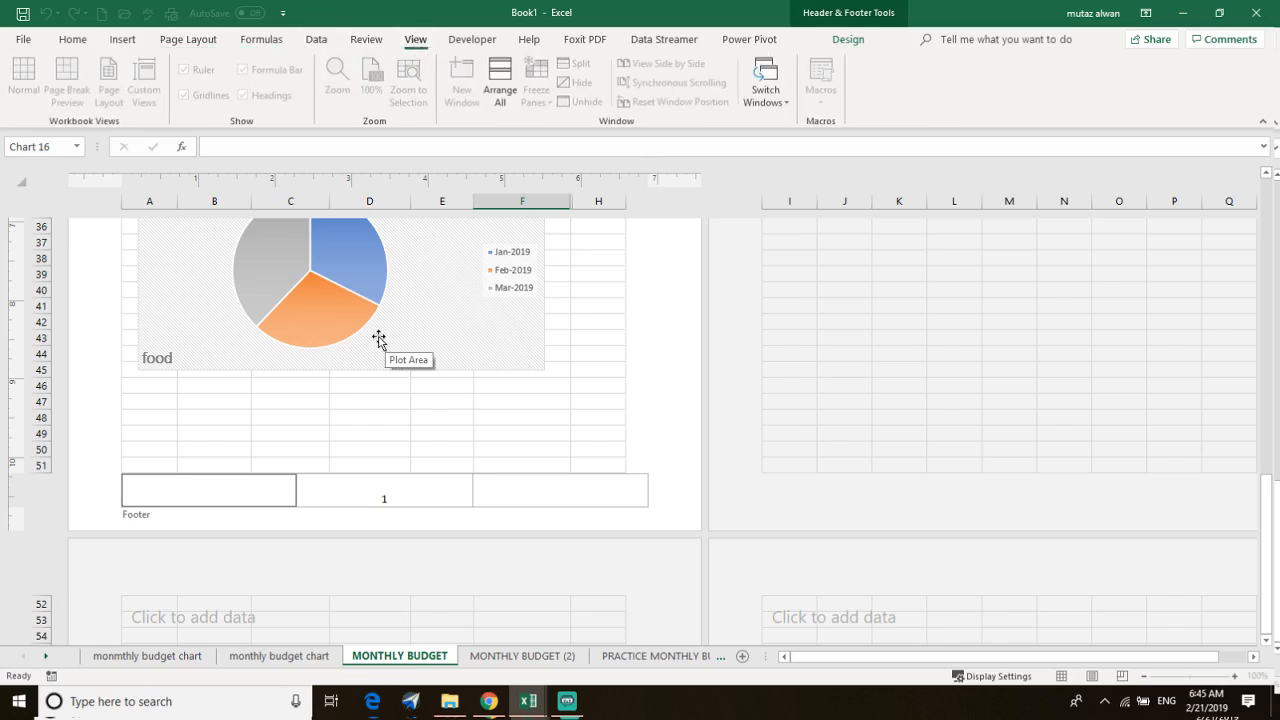
pyautogui.click(420, 389)
pyautogui.scroll(10, 390, 186)
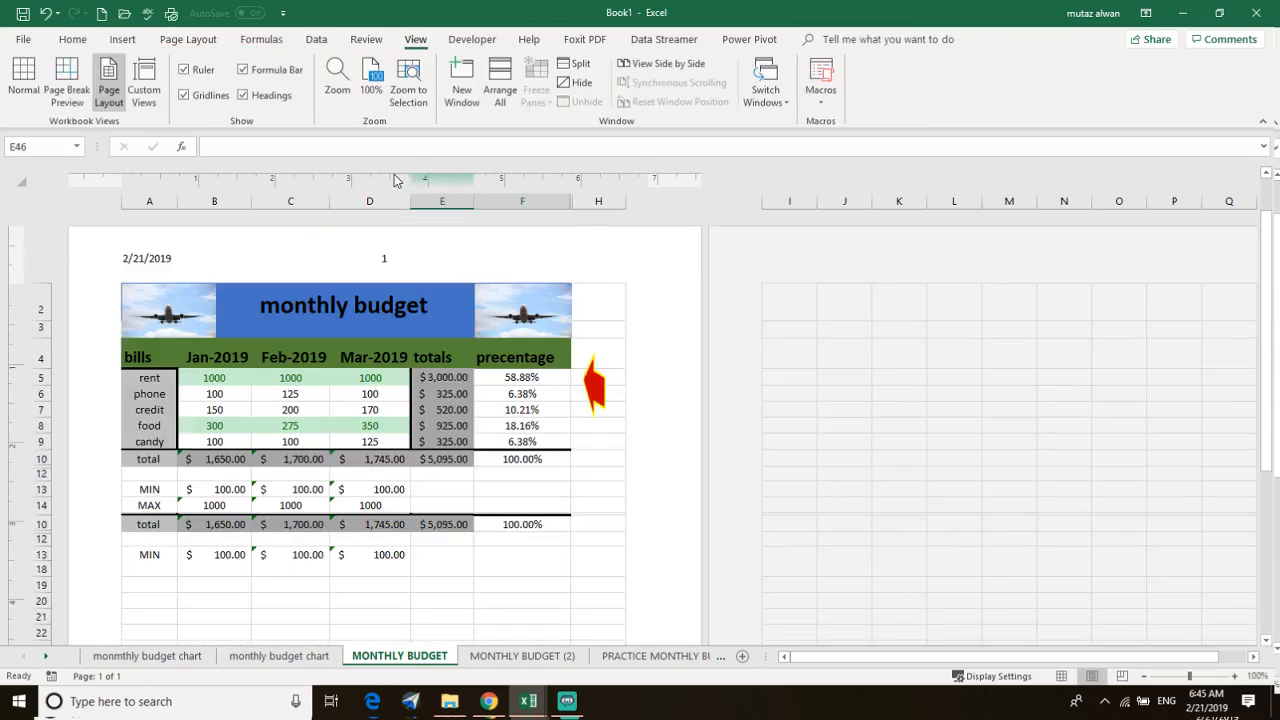
pyautogui.click(142, 90)
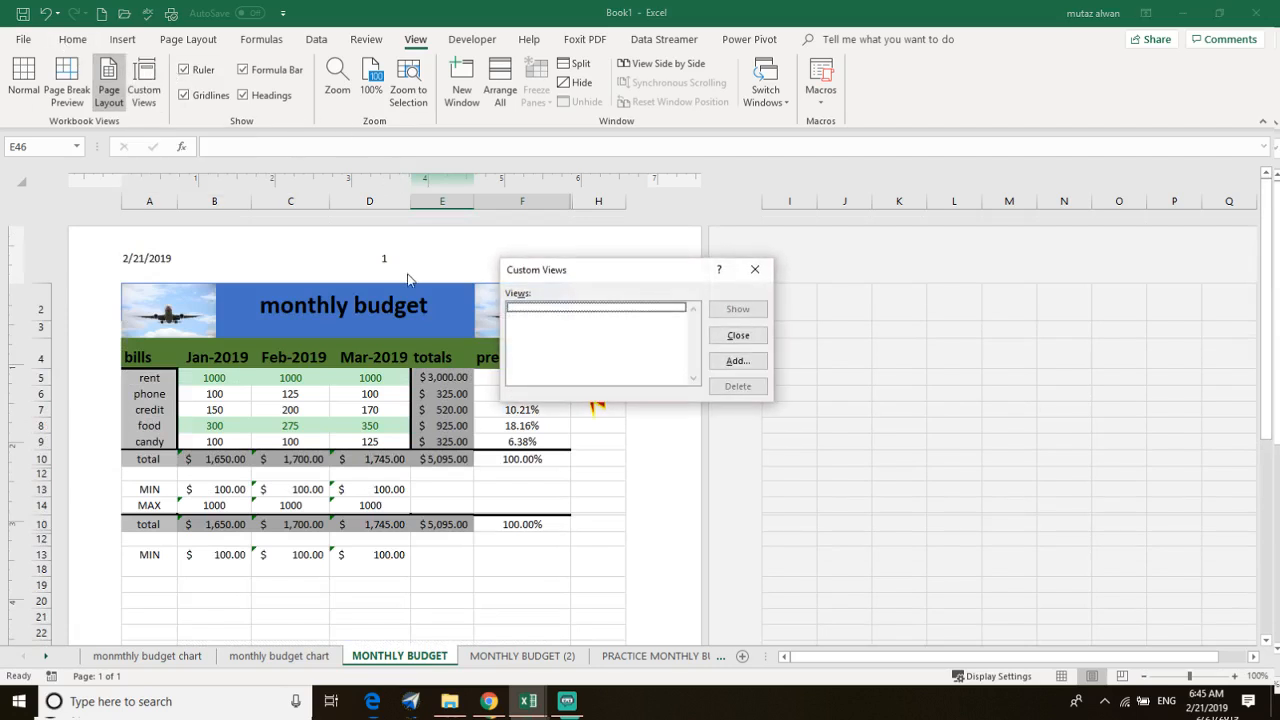
pyautogui.click(738, 335)
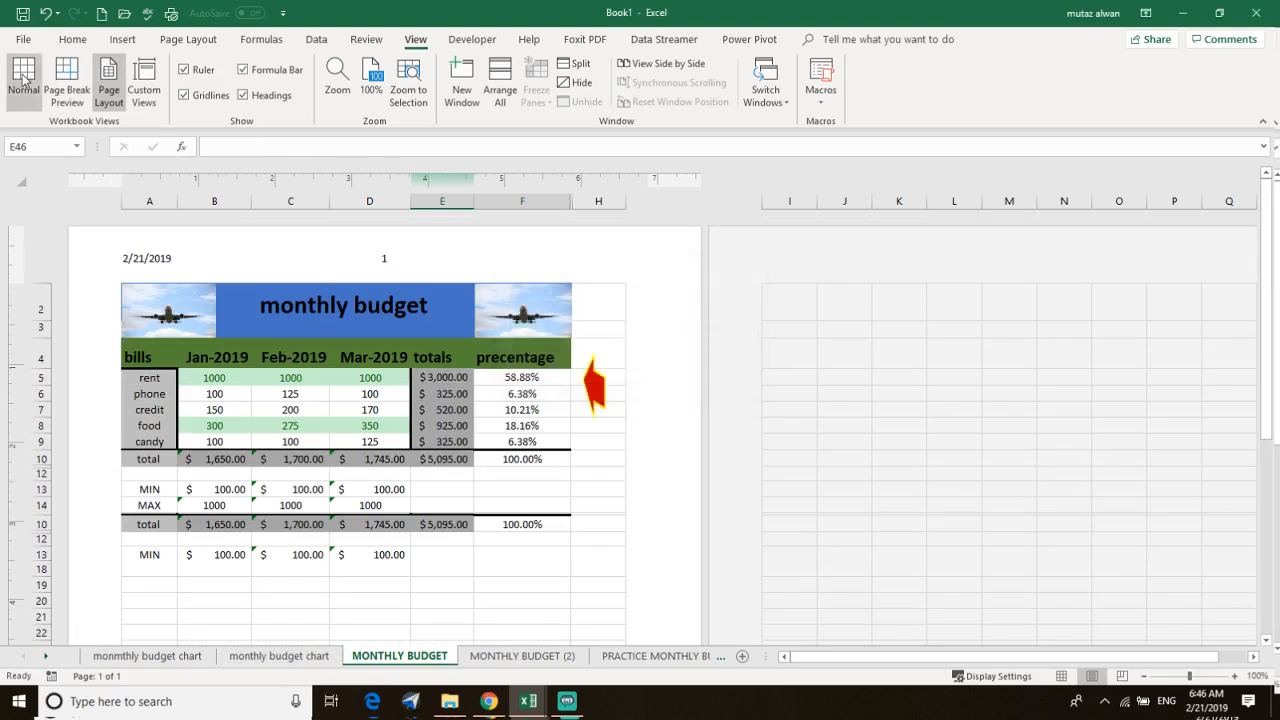
pyautogui.click(66, 82)
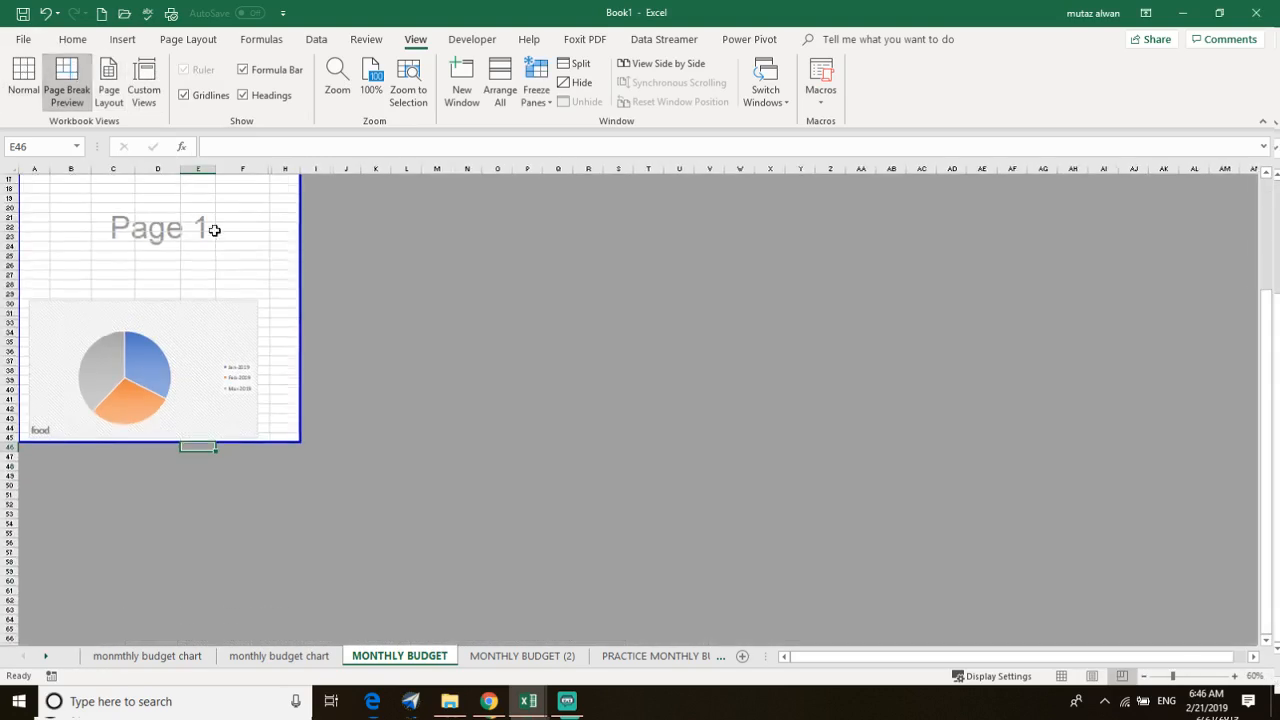
pyautogui.scroll(5, 246, 332)
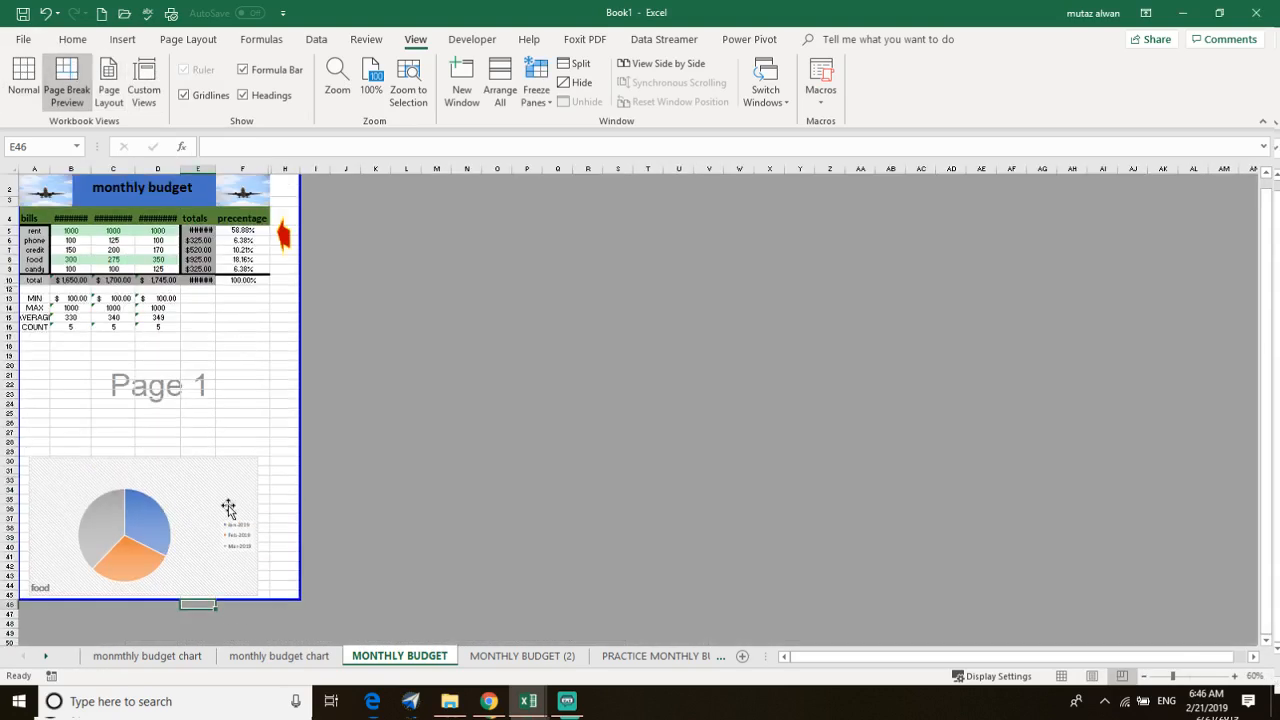
# - Enlarge the pie slightly inside the food chart and move the whole chart up the page
pyautogui.click(148, 560)
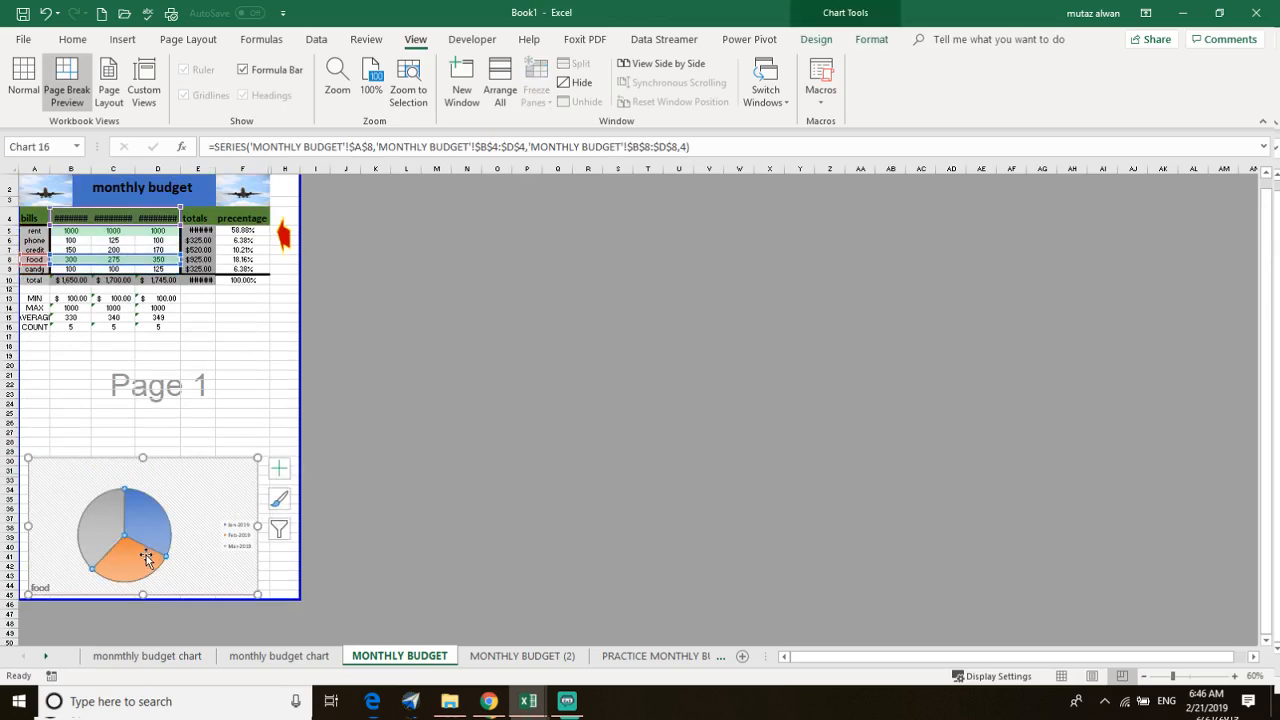
pyautogui.moveTo(175, 498); pyautogui.dragTo(177, 472)
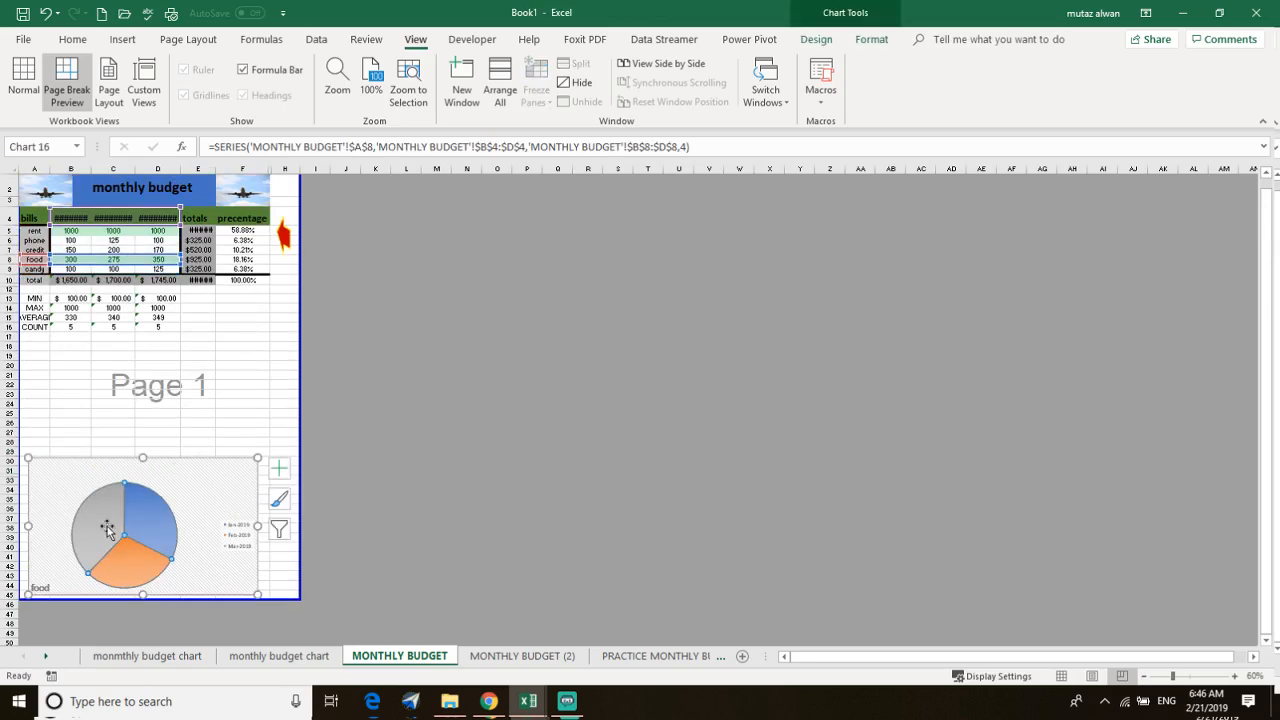
pyautogui.doubleClick(155, 469)
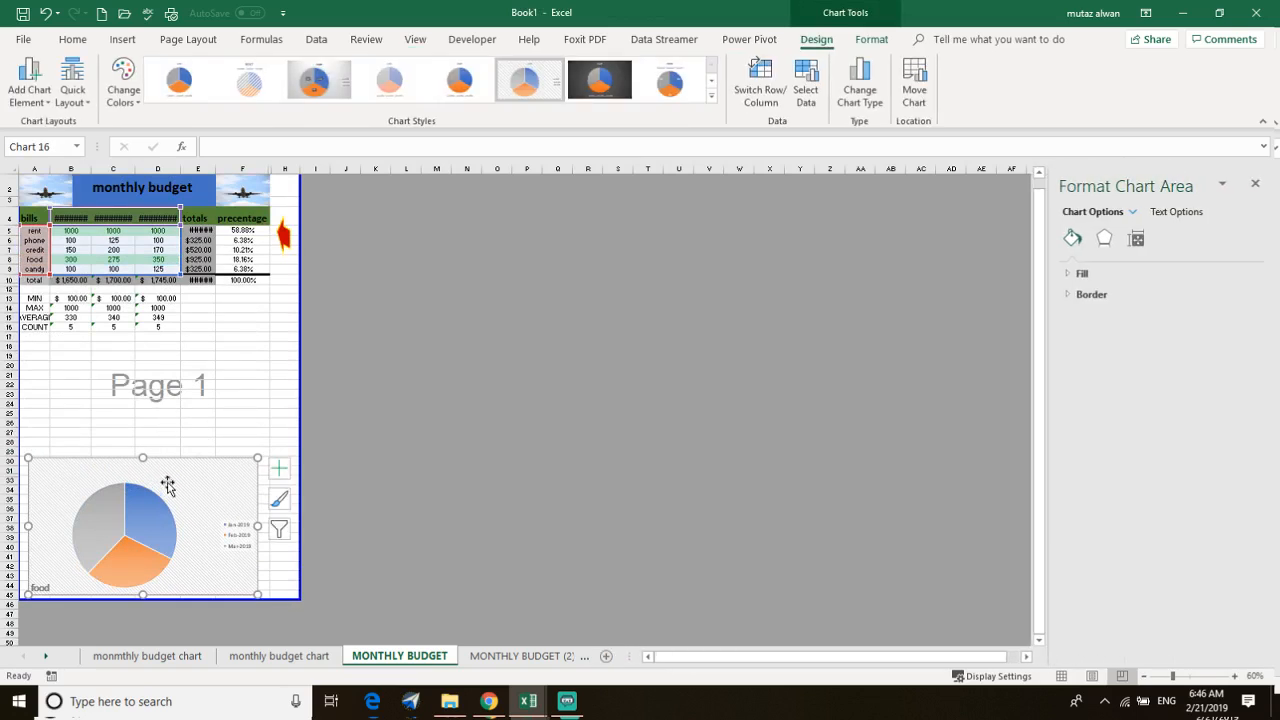
pyautogui.moveTo(177, 477); pyautogui.dragTo(190, 440)
# - Review the food chart's element, style and filter options, and move the chart up so its top edge sits at row 24
pyautogui.click(294, 427)
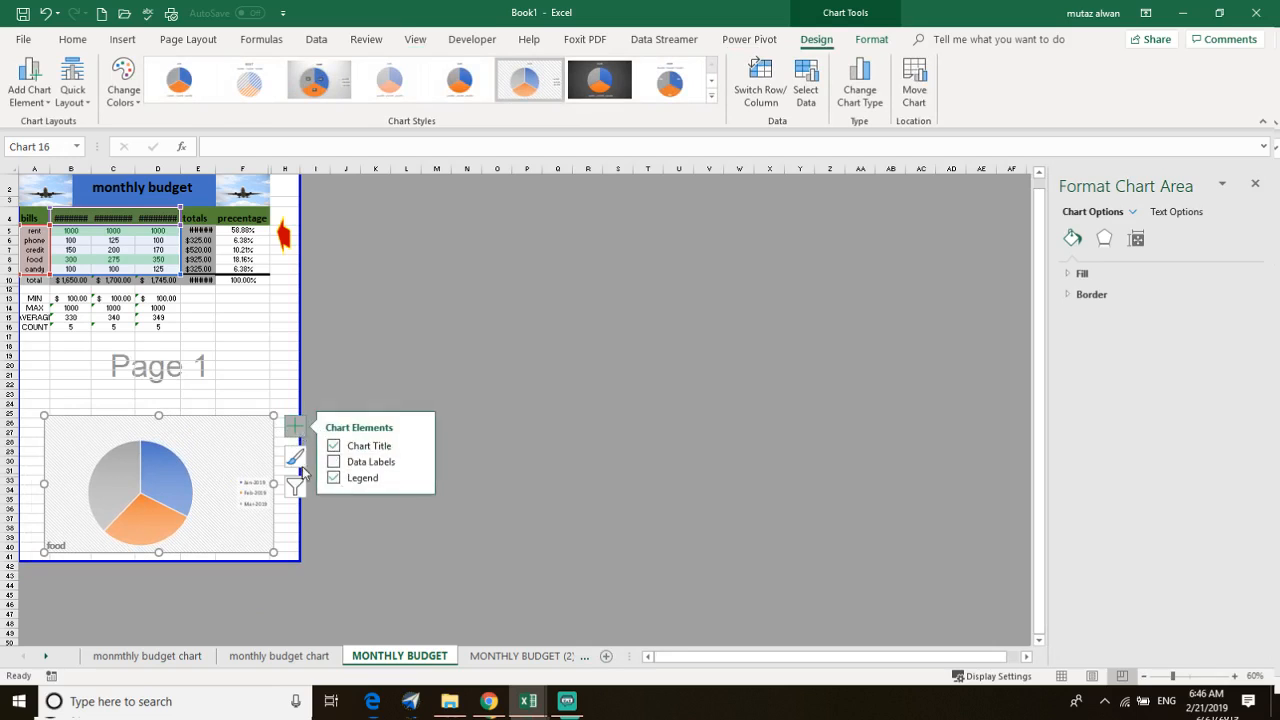
pyautogui.click(294, 457)
pyautogui.click(294, 487)
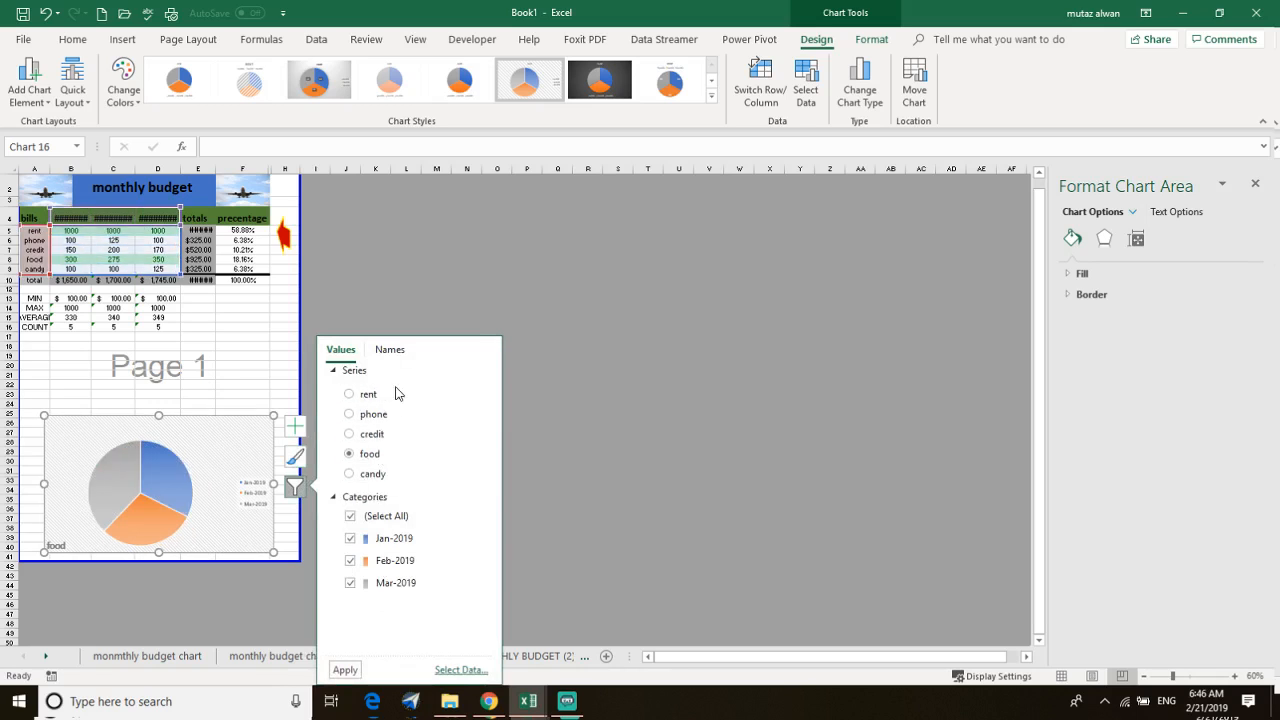
pyautogui.click(259, 406)
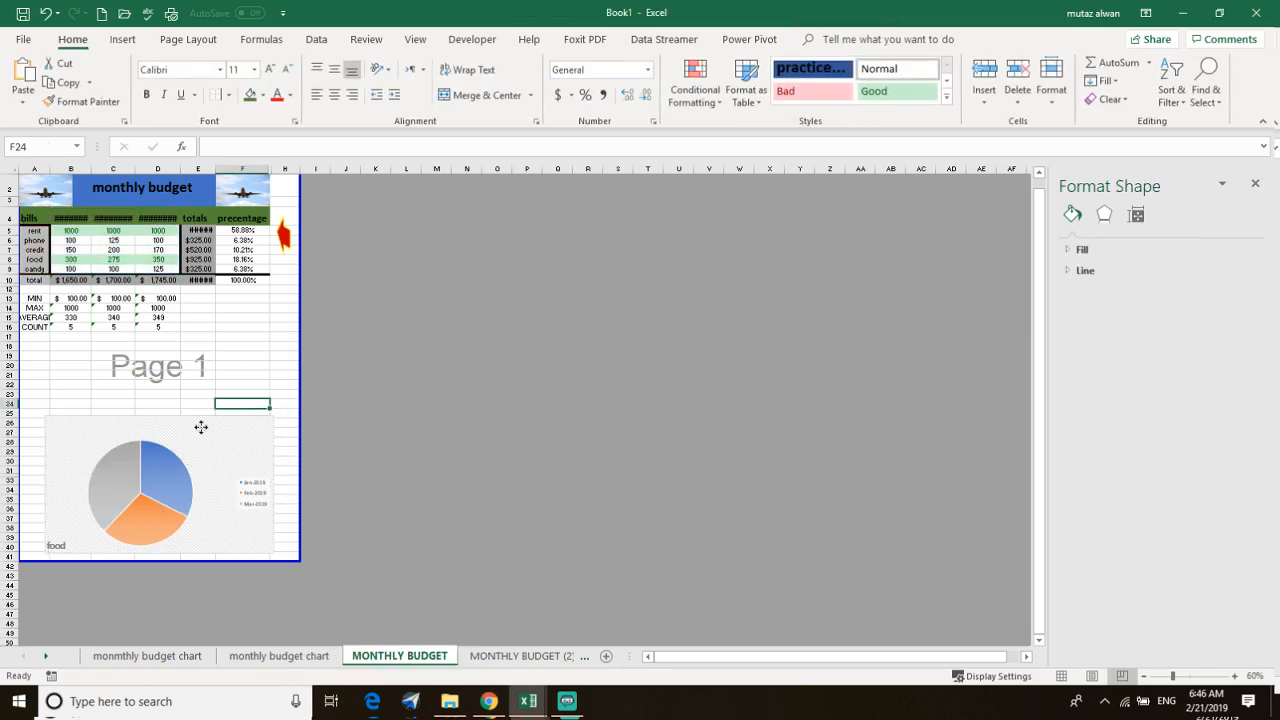
pyautogui.moveTo(200, 424); pyautogui.dragTo(194, 405)
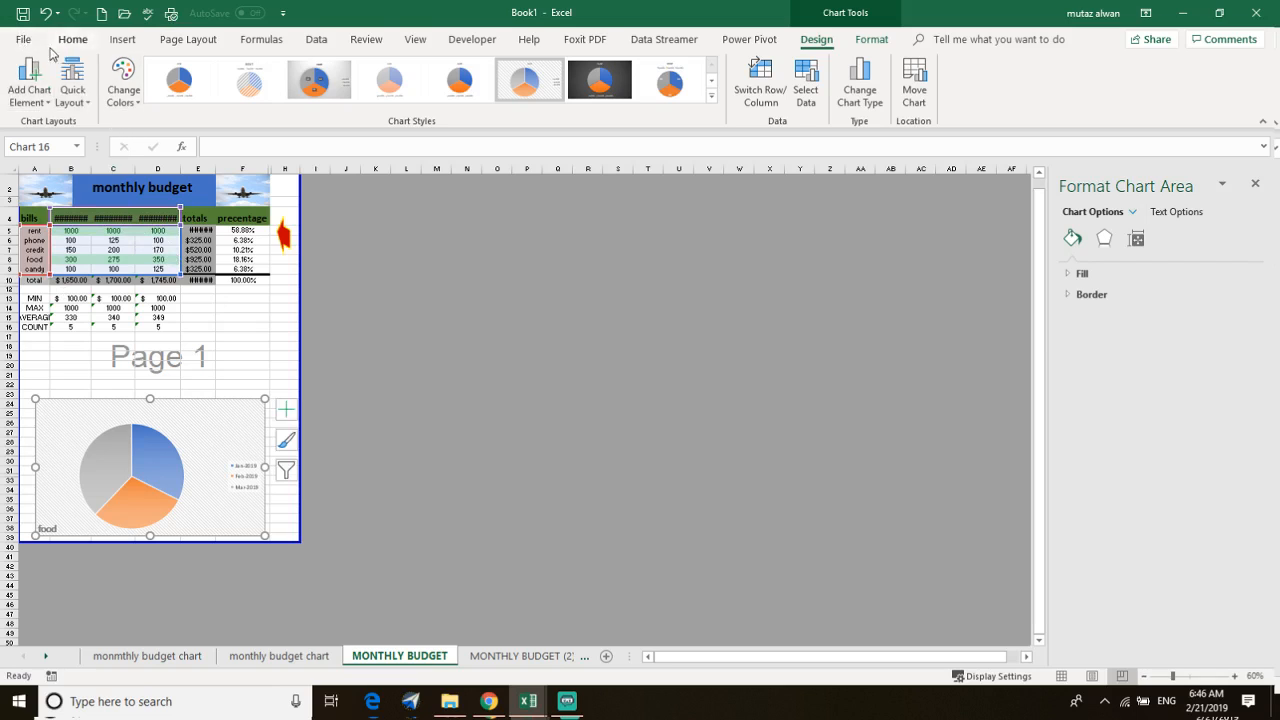
# - Return the MONTHLY BUDGET sheet to Normal view
pyautogui.click(24, 41)
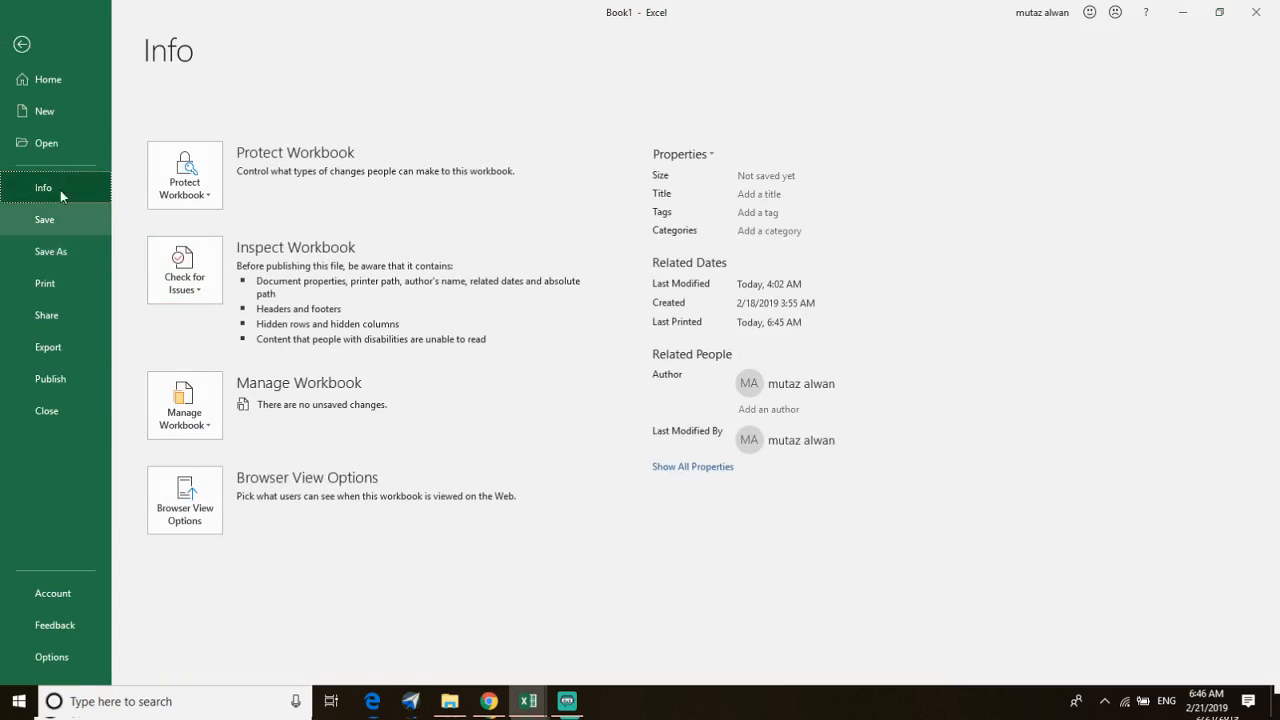
pyautogui.click(22, 44)
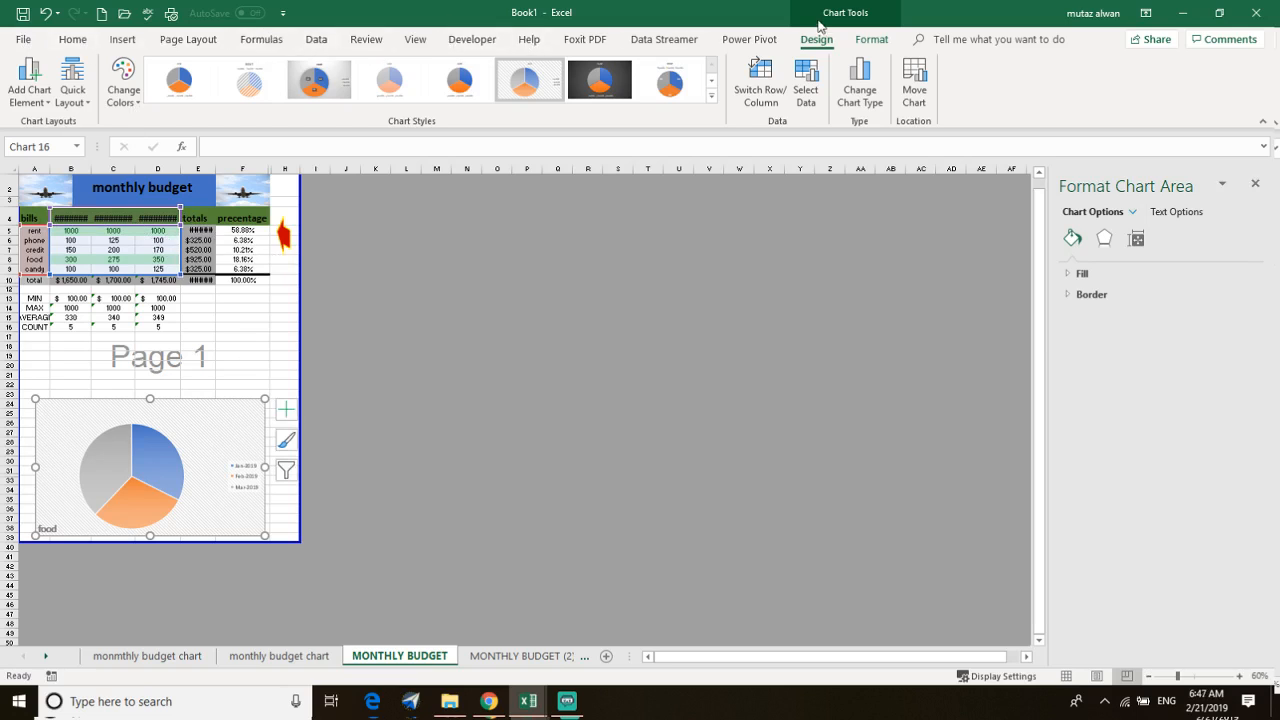
pyautogui.click(871, 41)
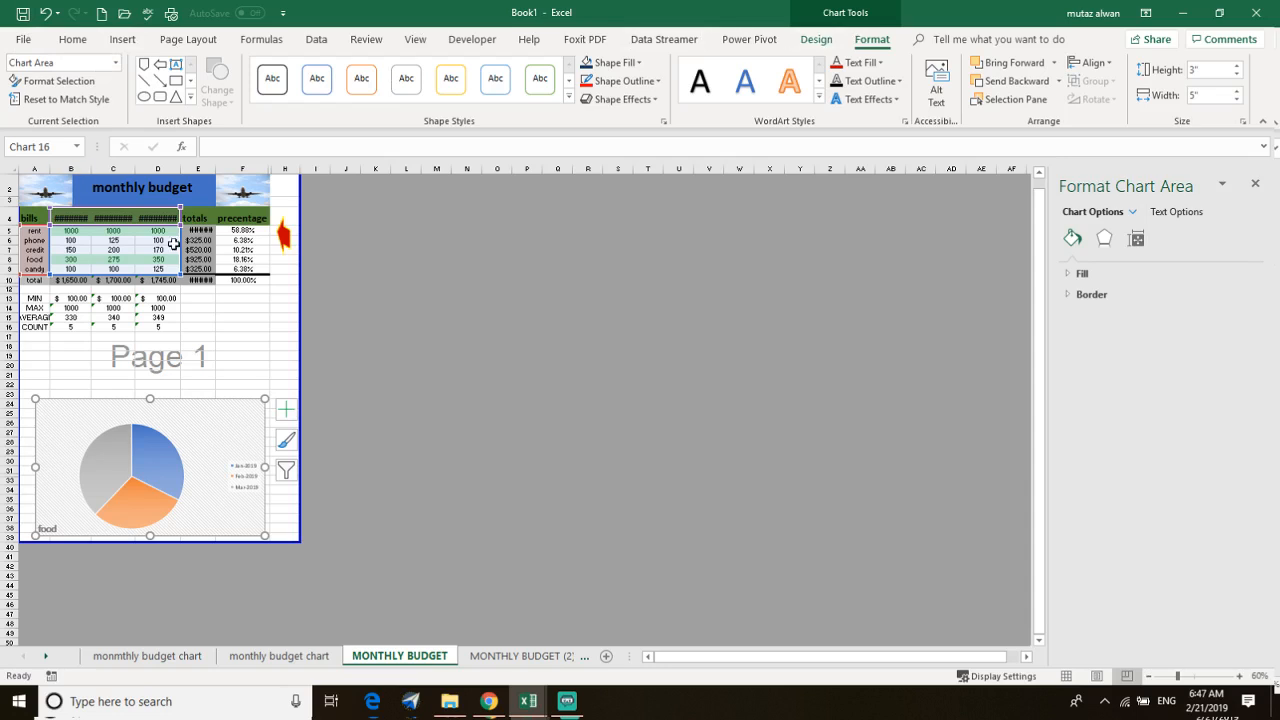
pyautogui.click(188, 40)
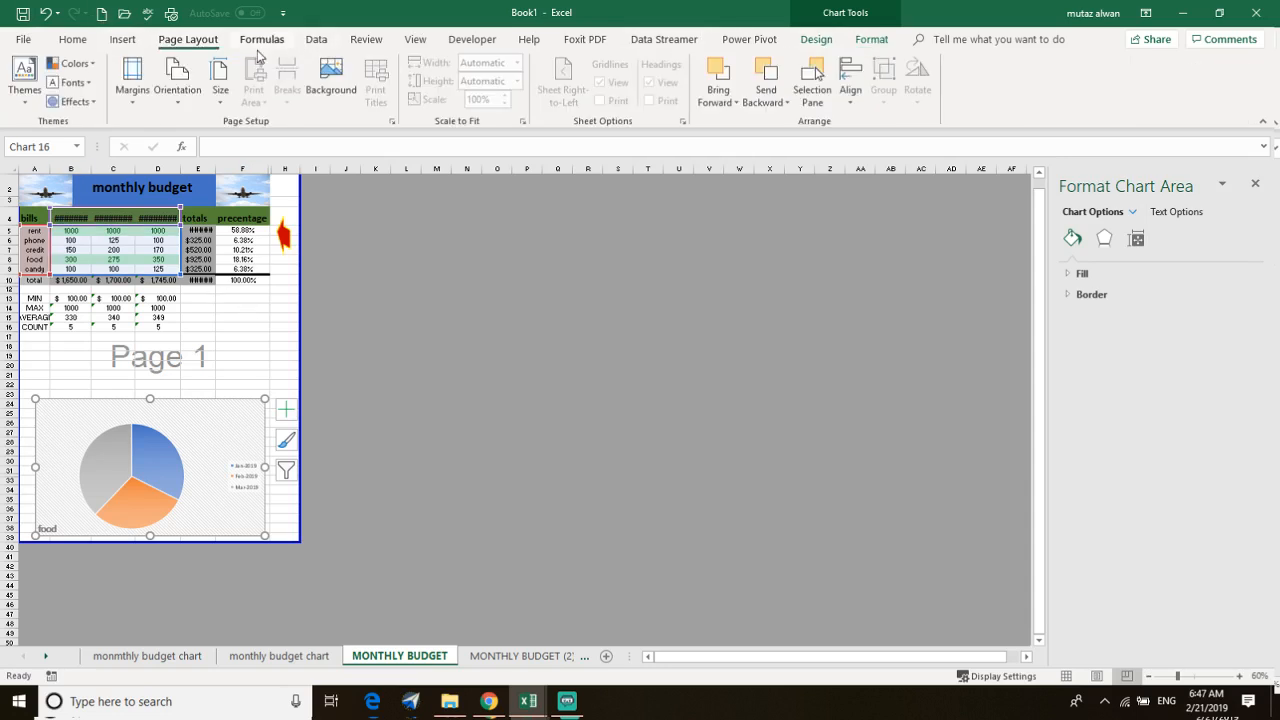
pyautogui.click(415, 40)
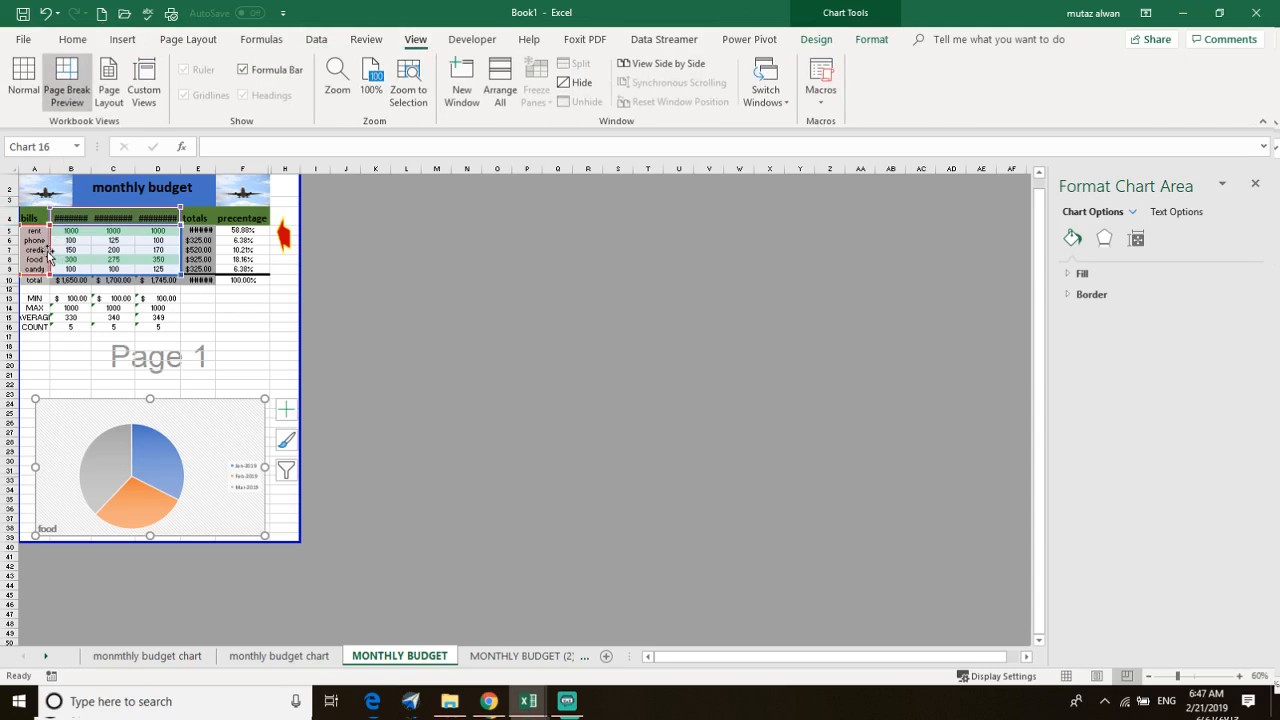
pyautogui.click(24, 74)
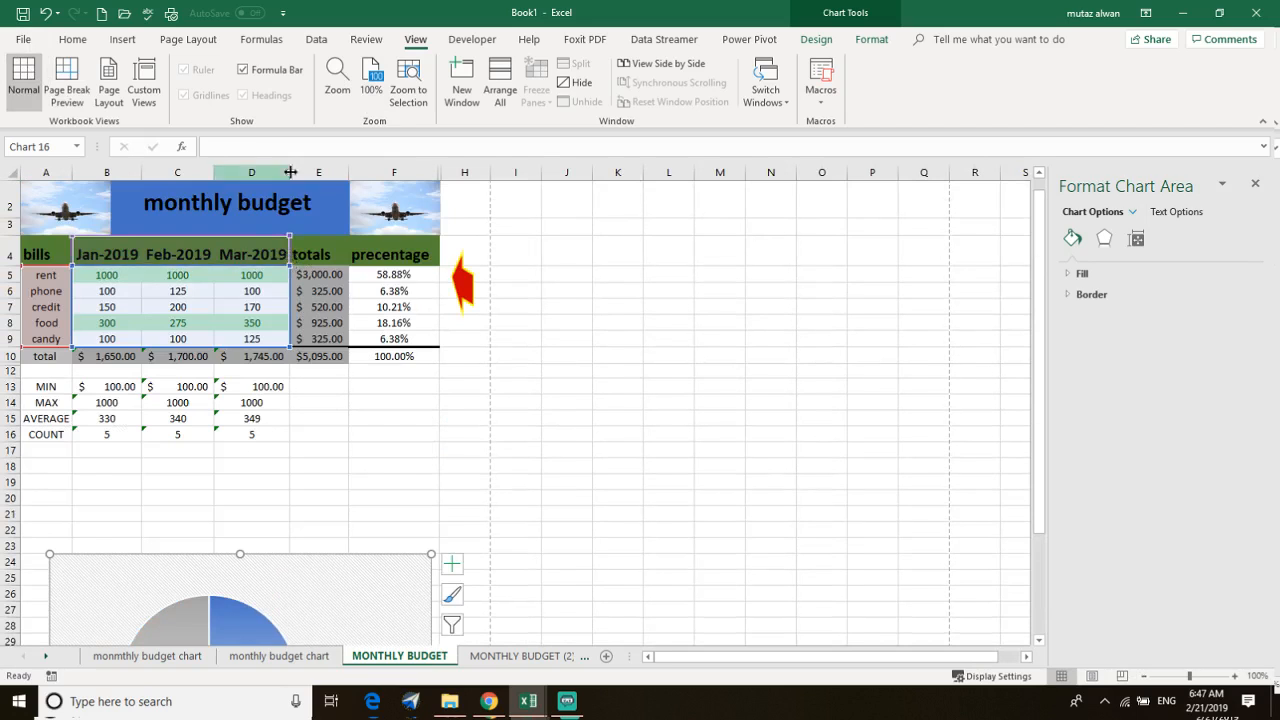
# - Widen the three month columns B, C and D and the totals column E
pyautogui.moveTo(289, 172); pyautogui.dragTo(311, 172)
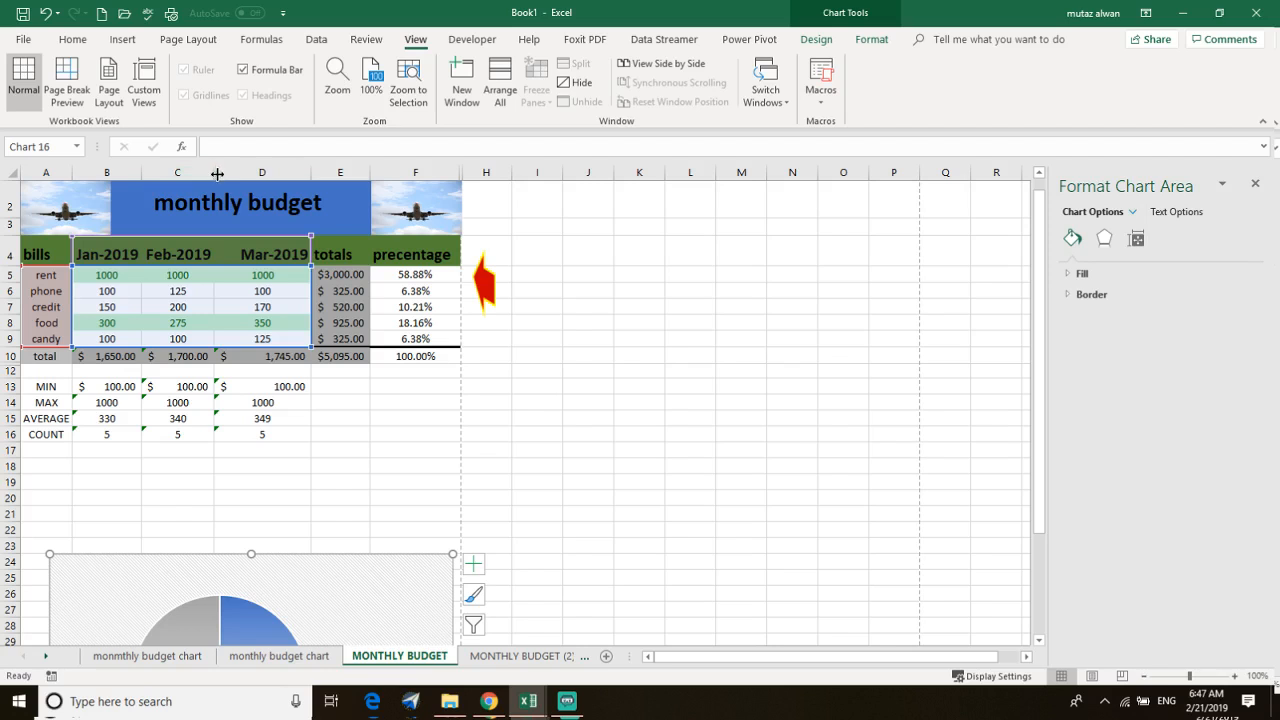
pyautogui.moveTo(217, 174); pyautogui.dragTo(241, 175)
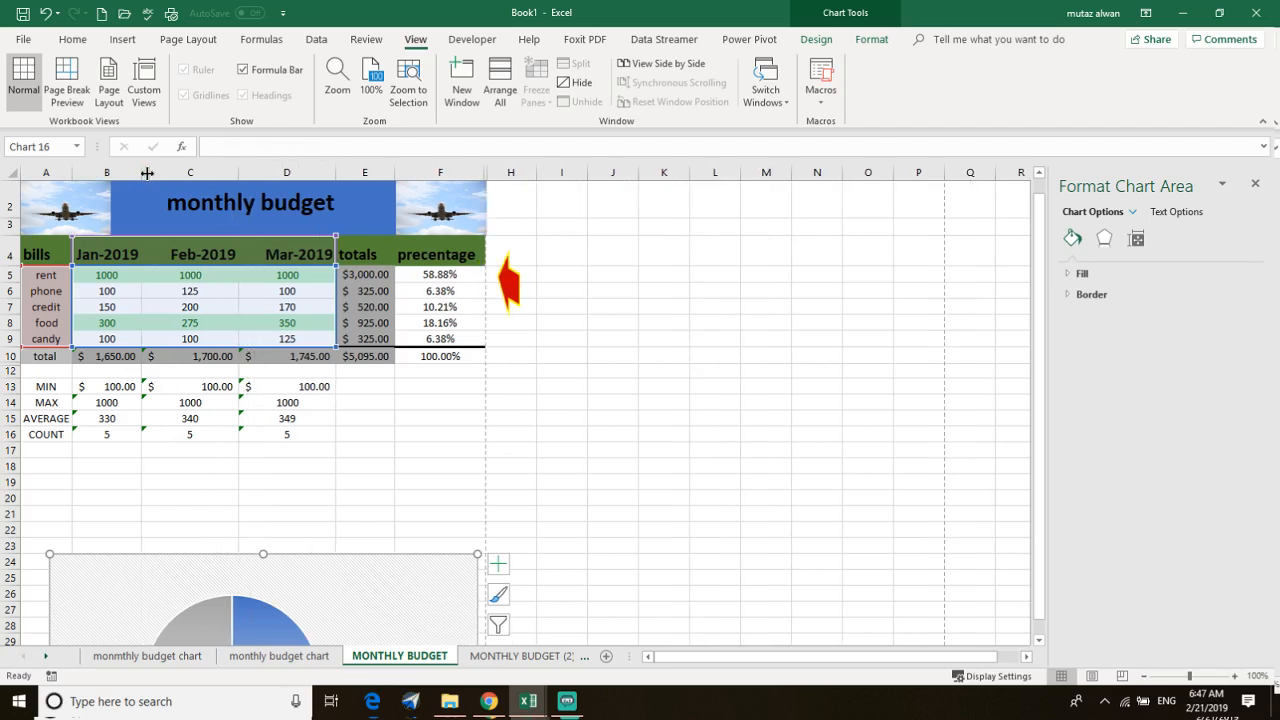
pyautogui.moveTo(147, 173); pyautogui.dragTo(171, 173)
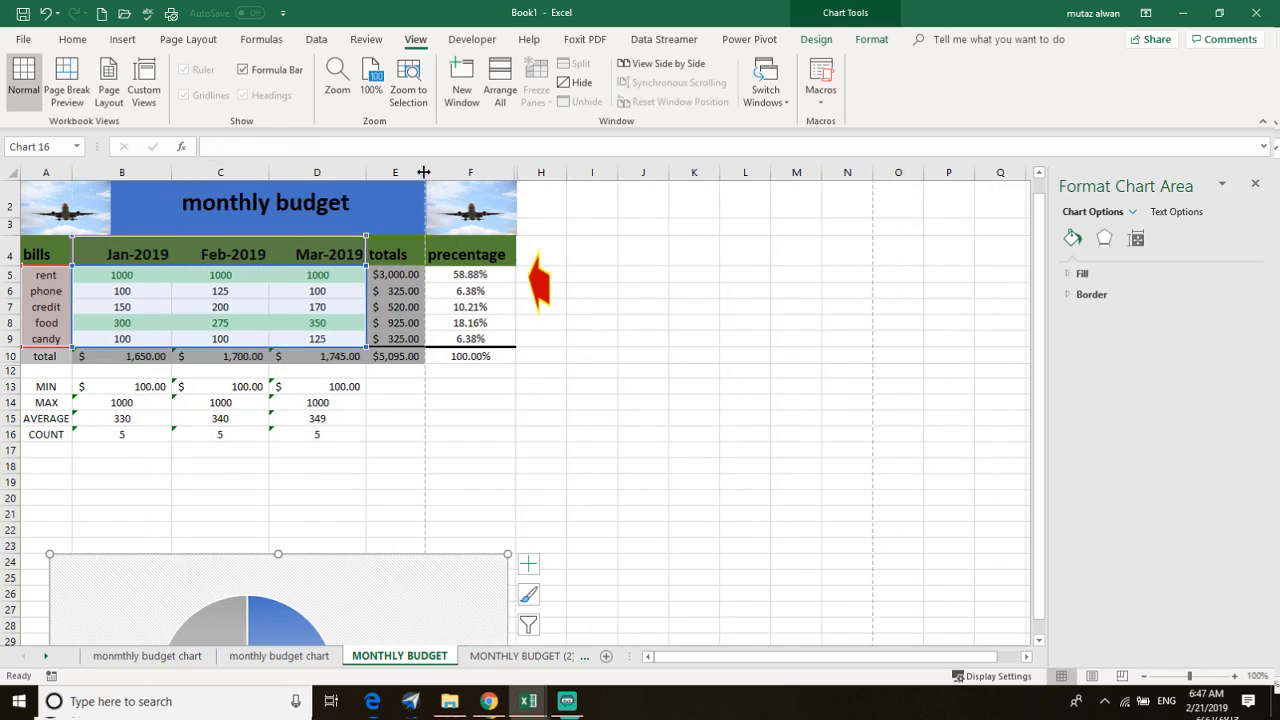
pyautogui.moveTo(425, 173); pyautogui.dragTo(453, 174)
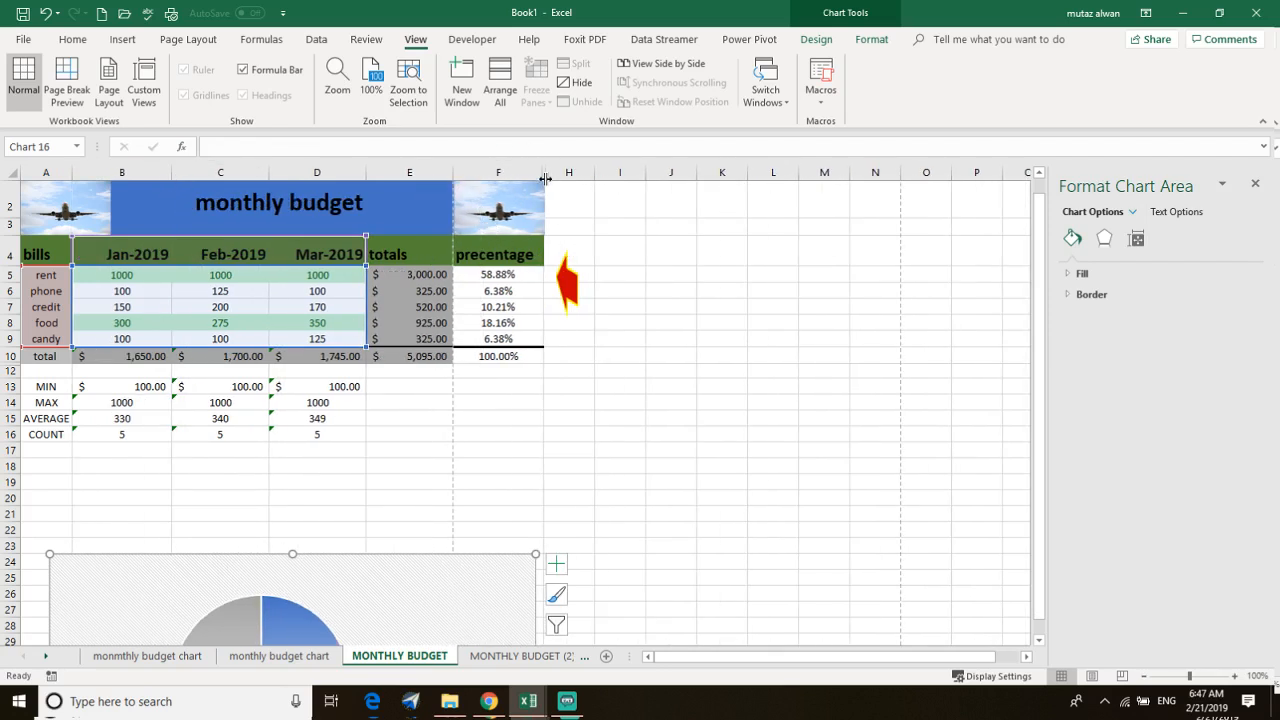
# - Move the red arrow slightly left so its tip touches the precentage column
pyautogui.moveTo(553, 176)
pyautogui.mouseDown()
pyautogui.moveTo(564, 176)
pyautogui.moveTo(543, 173)
pyautogui.mouseUp()
pyautogui.click(558, 278)
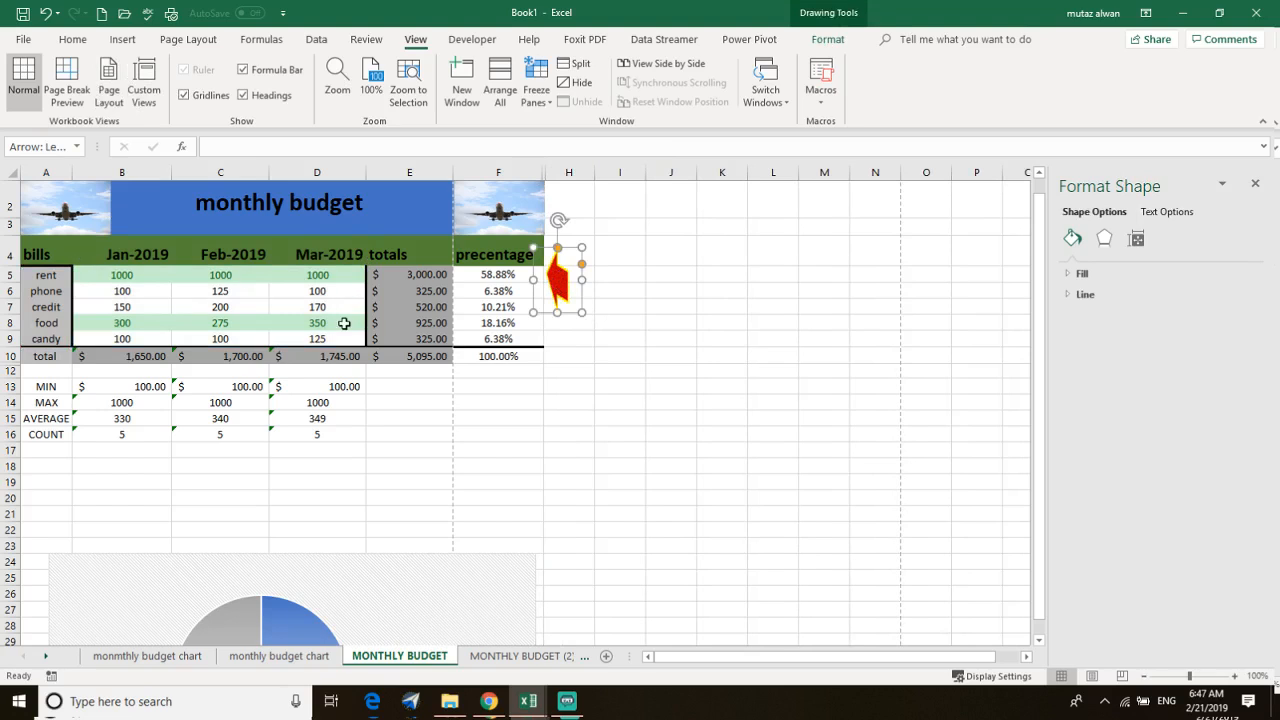
pyautogui.scroll(-5, 404, 440)
pyautogui.scroll(5, 390, 463)
# - Set the budget table range A4:E9, from bills through totals, as the print area
pyautogui.moveTo(450, 345)
pyautogui.mouseDown()
pyautogui.moveTo(330, 268)
pyautogui.moveTo(61, 267)
pyautogui.moveTo(43, 250)
pyautogui.mouseUp()
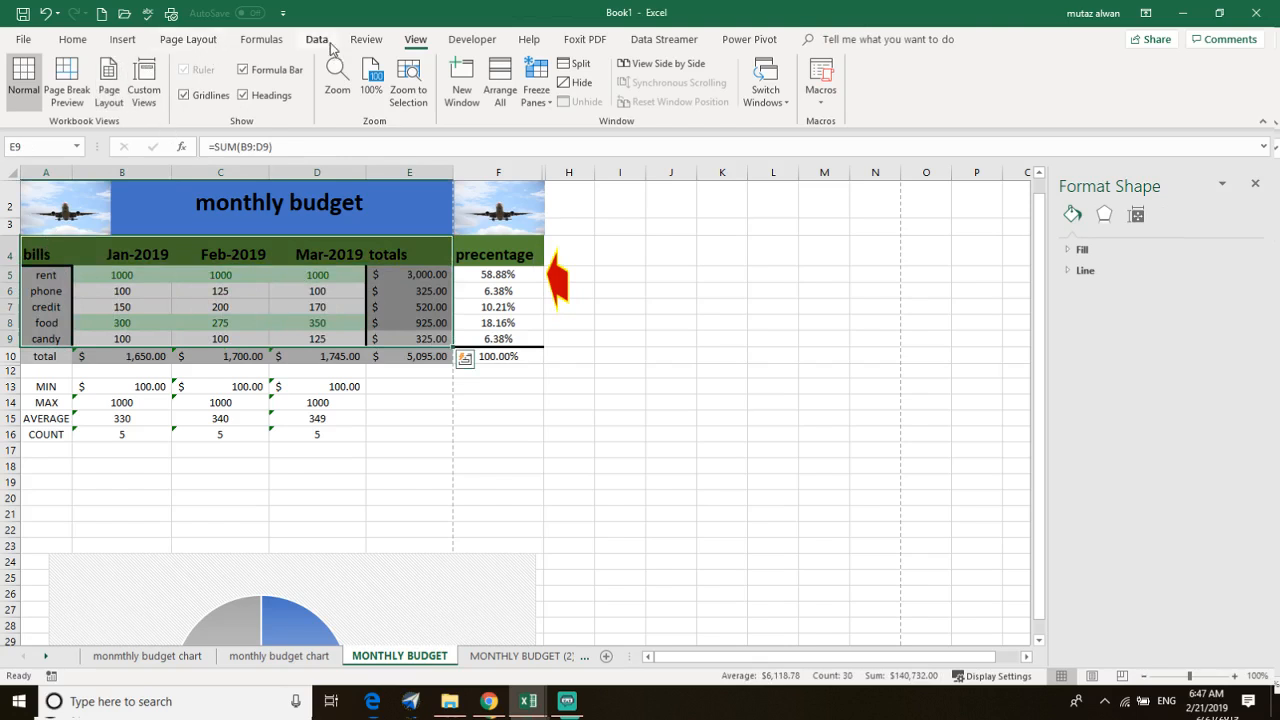
pyautogui.click(210, 43)
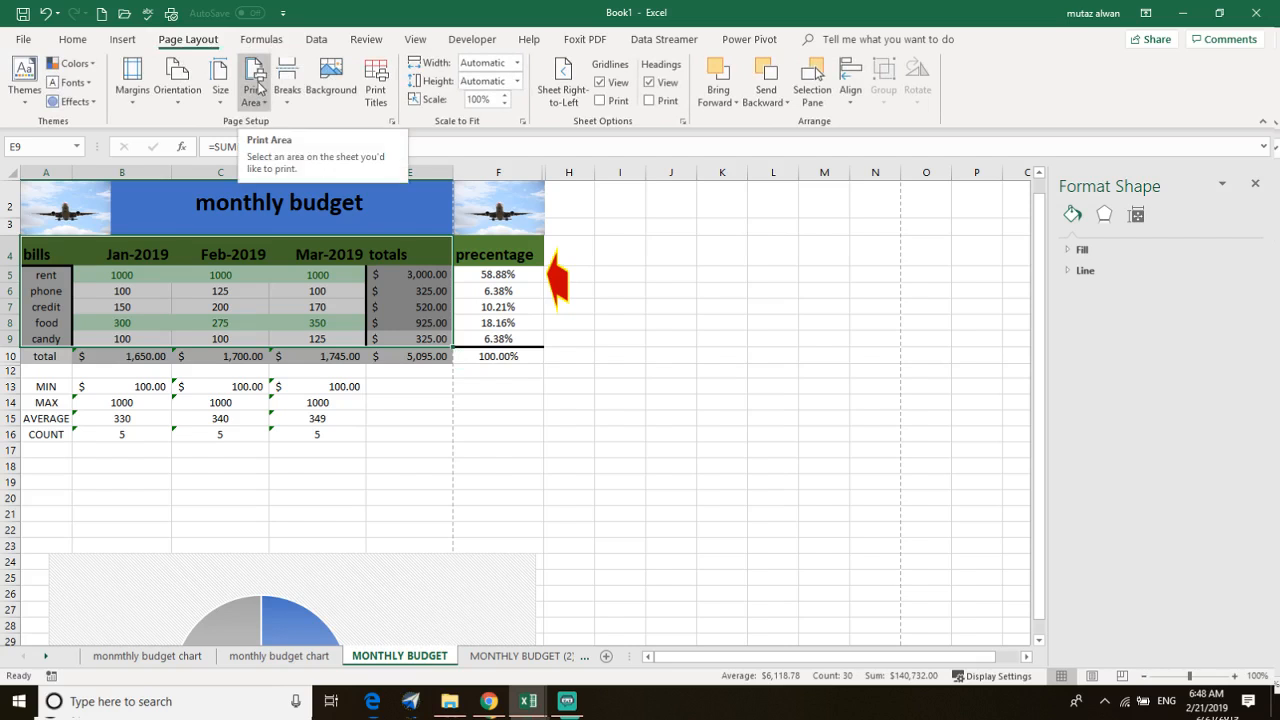
pyautogui.click(264, 102)
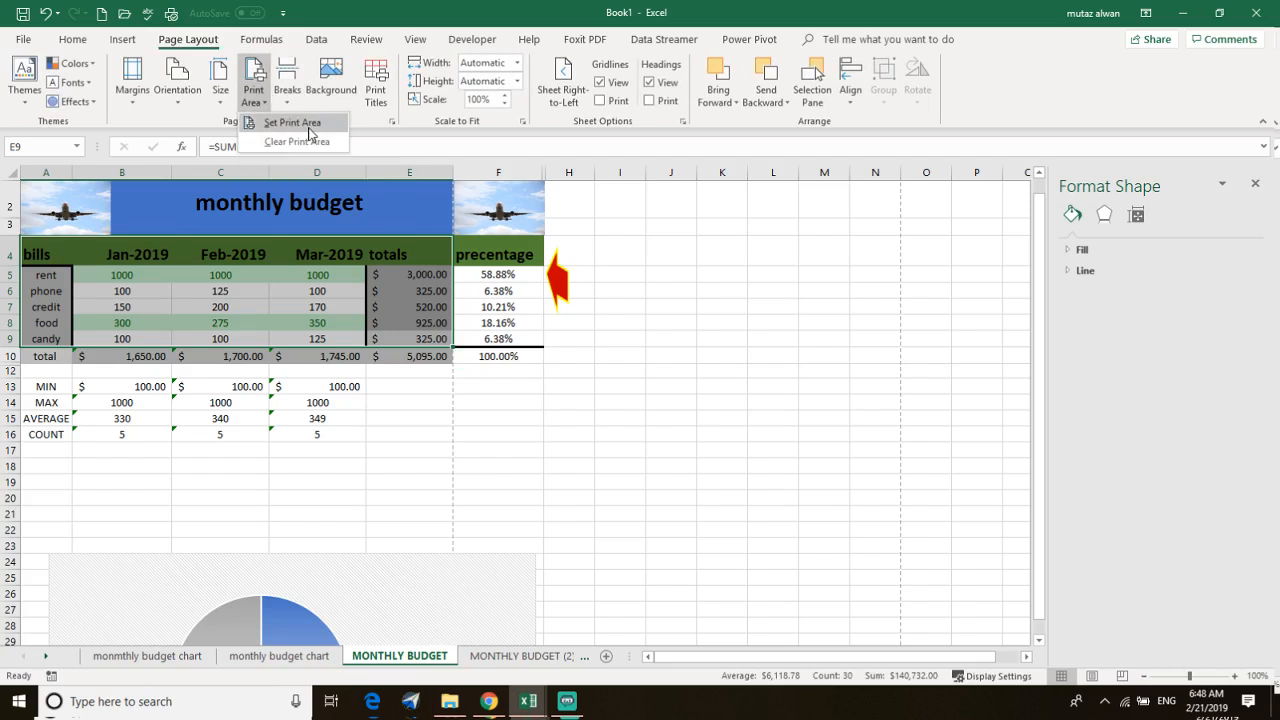
pyautogui.click(259, 84)
pyautogui.click(263, 100)
pyautogui.click(285, 126)
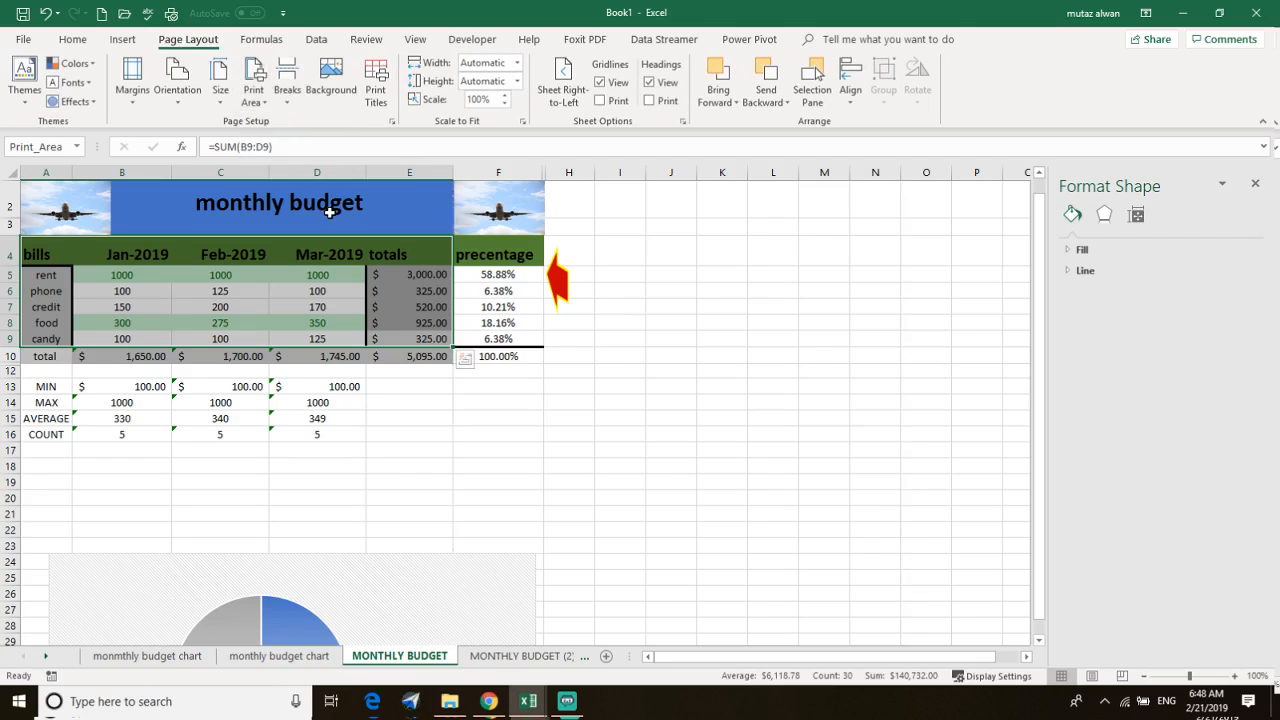
pyautogui.click(430, 322)
pyautogui.moveTo(447, 336); pyautogui.dragTo(36, 244)
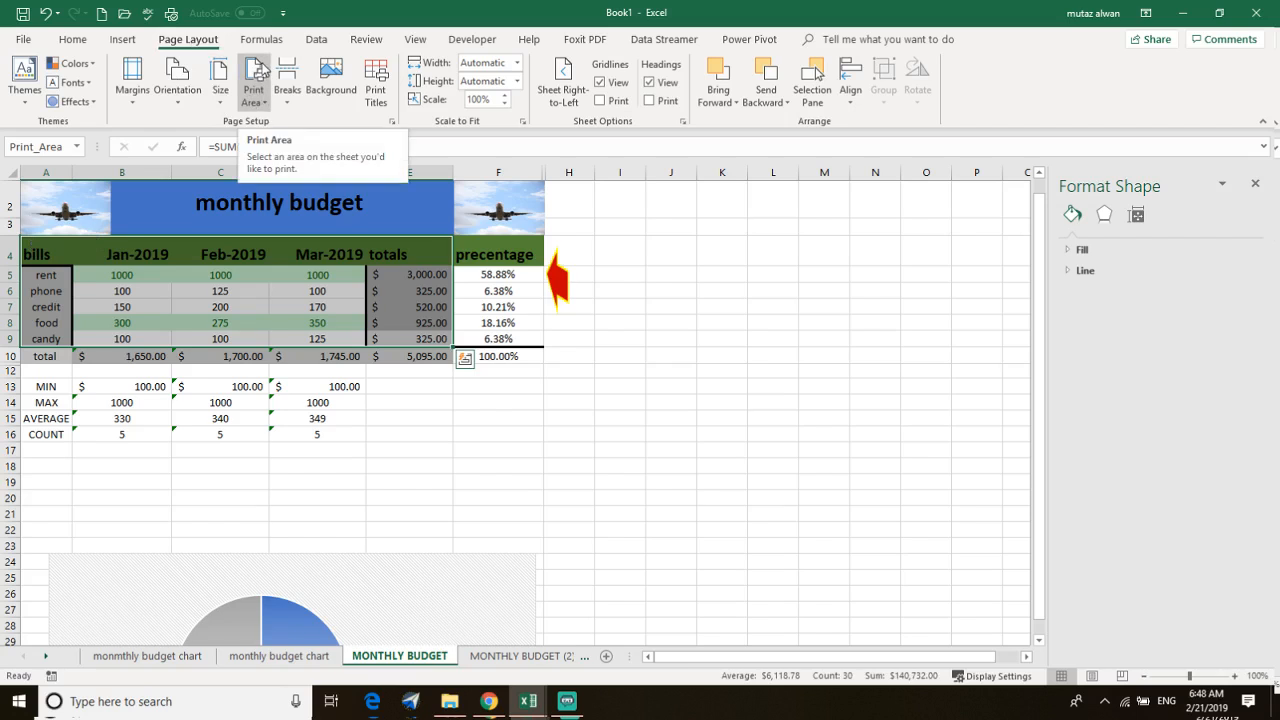
pyautogui.click(260, 76)
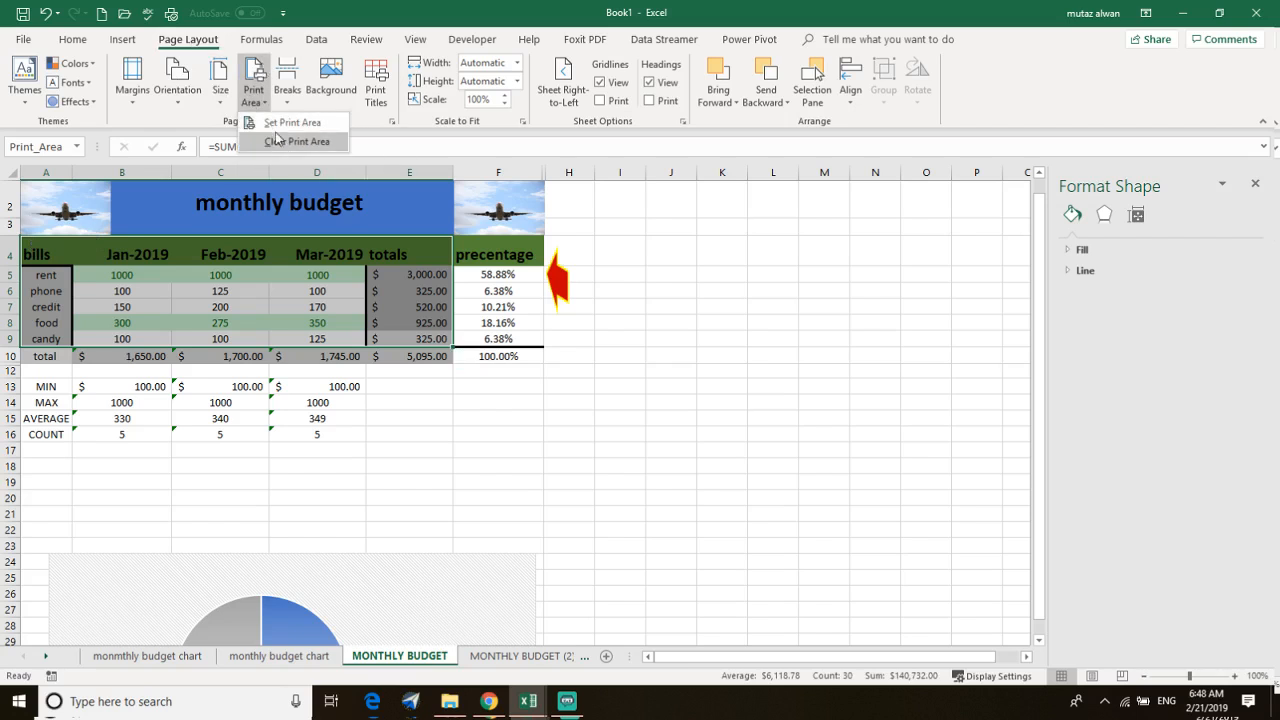
pyautogui.click(258, 73)
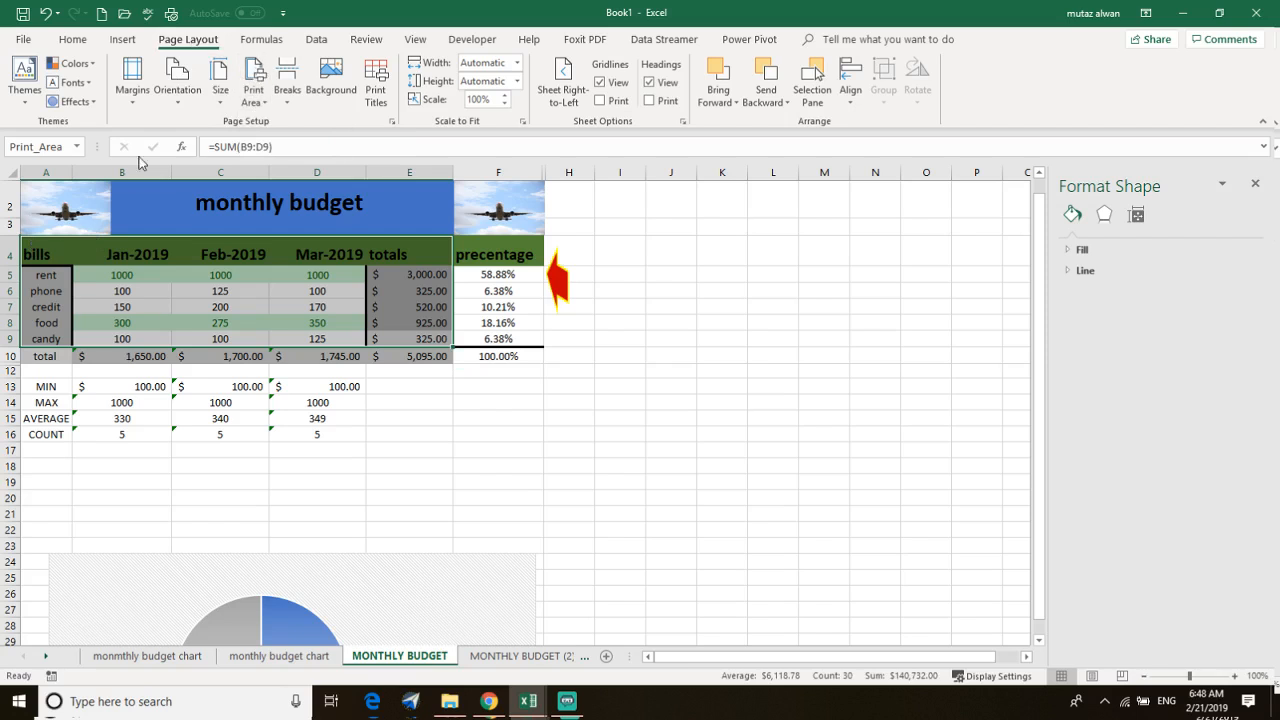
# - Open the print preview to check how the A4:E9 print area appears on the page
pyautogui.click(24, 40)
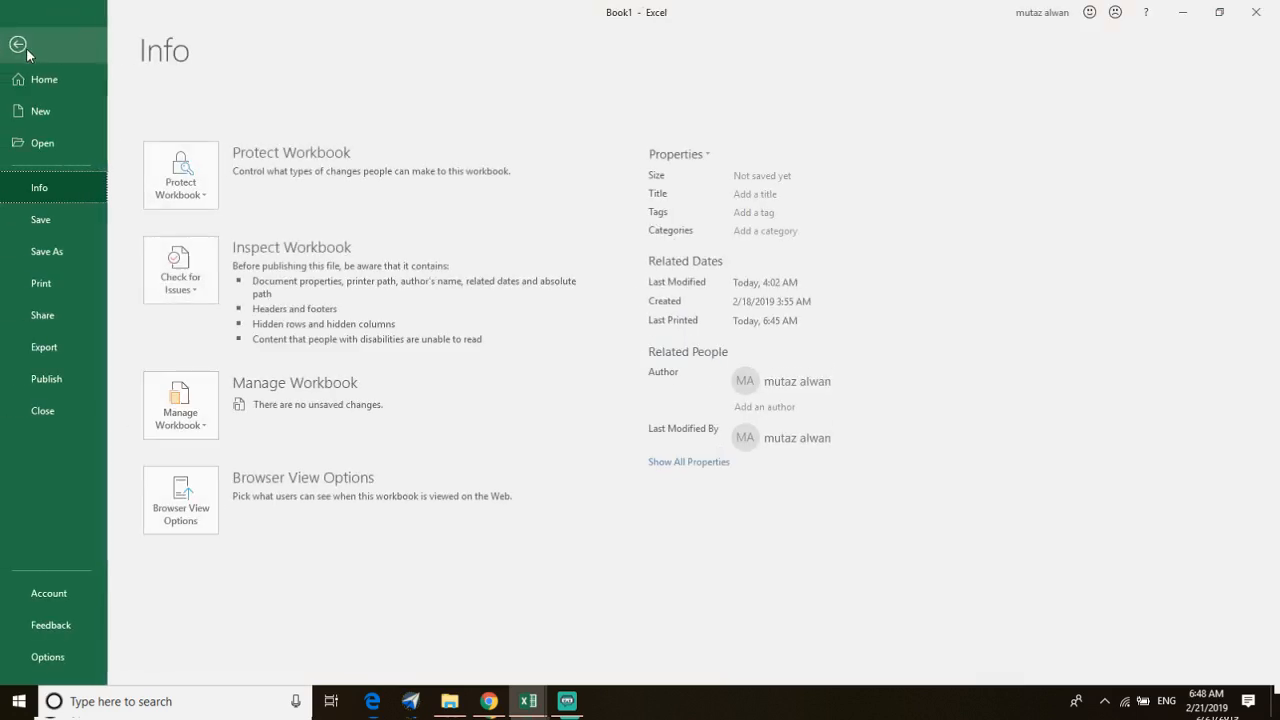
pyautogui.click(46, 289)
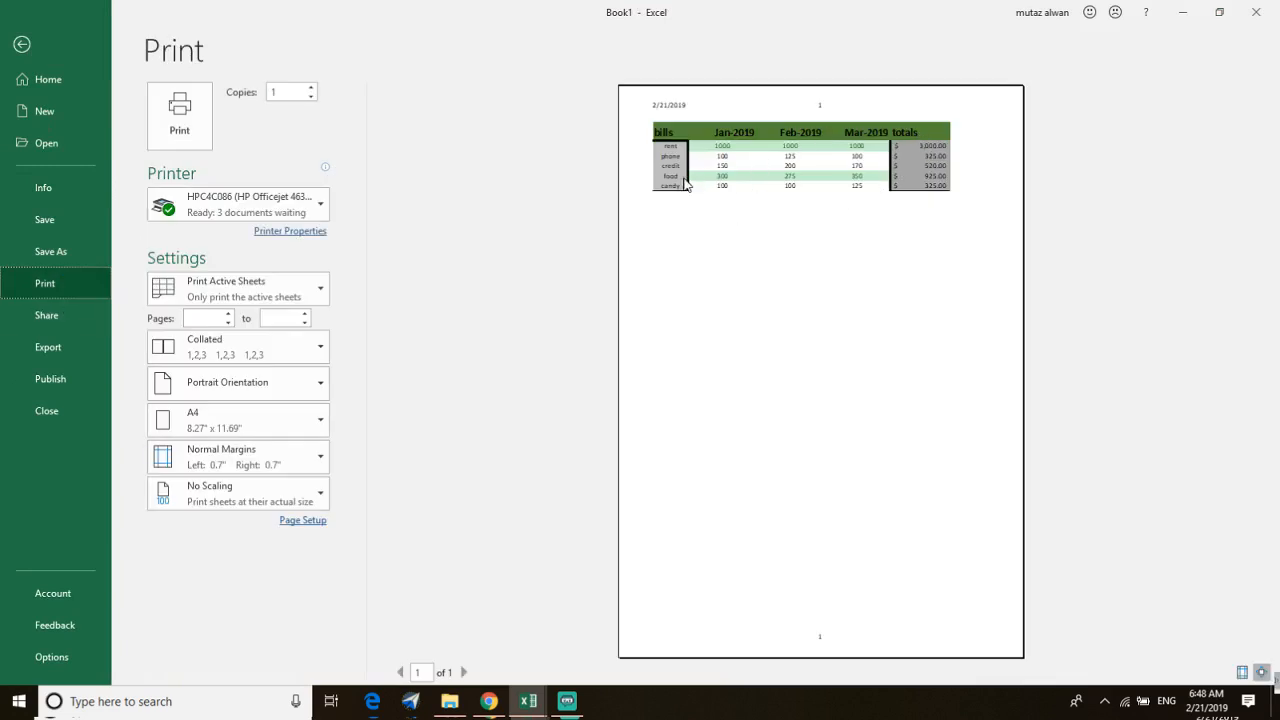
pyautogui.click(795, 159)
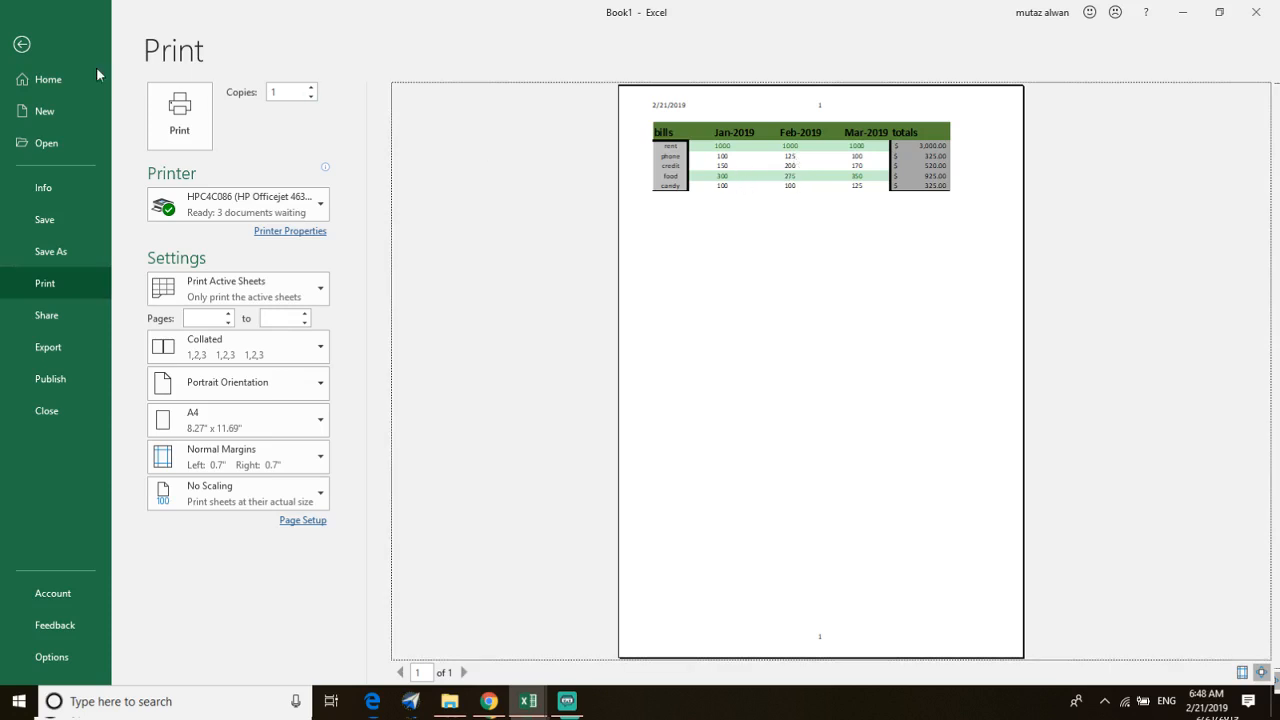
# - Close the print preview and clear the print area from the MONTHLY BUDGET sheet
pyautogui.click(22, 44)
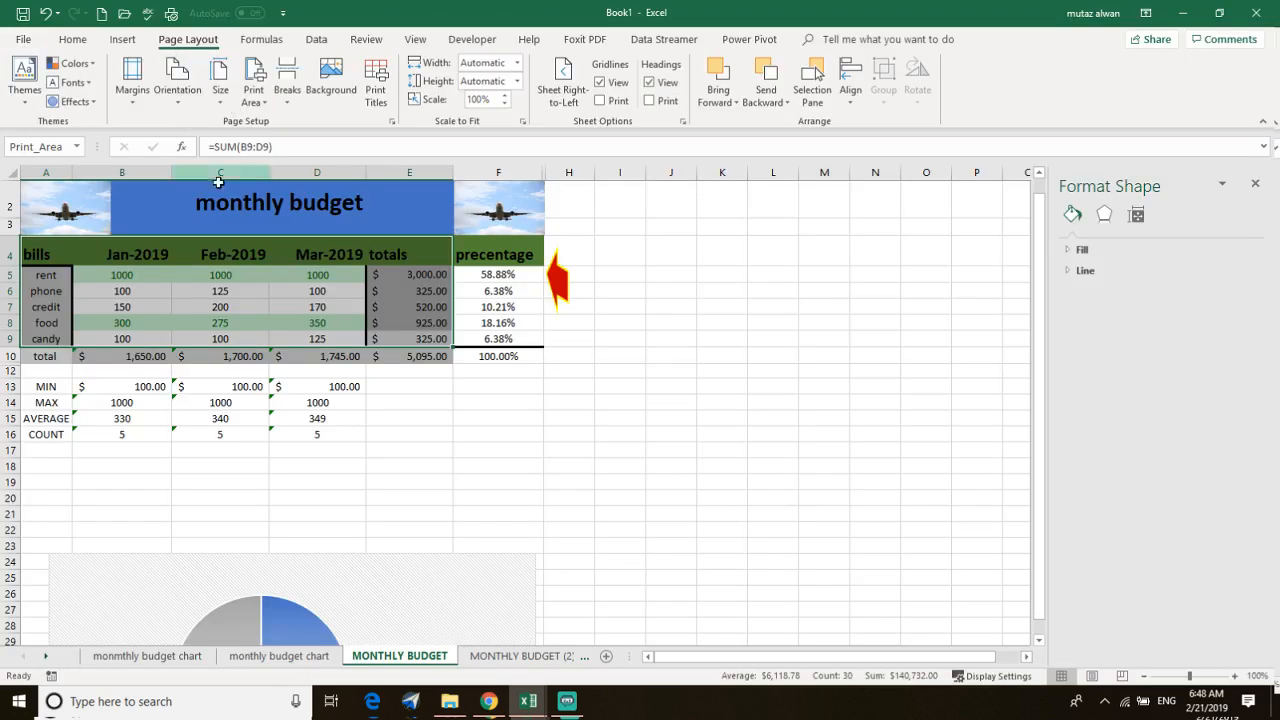
pyautogui.click(435, 422)
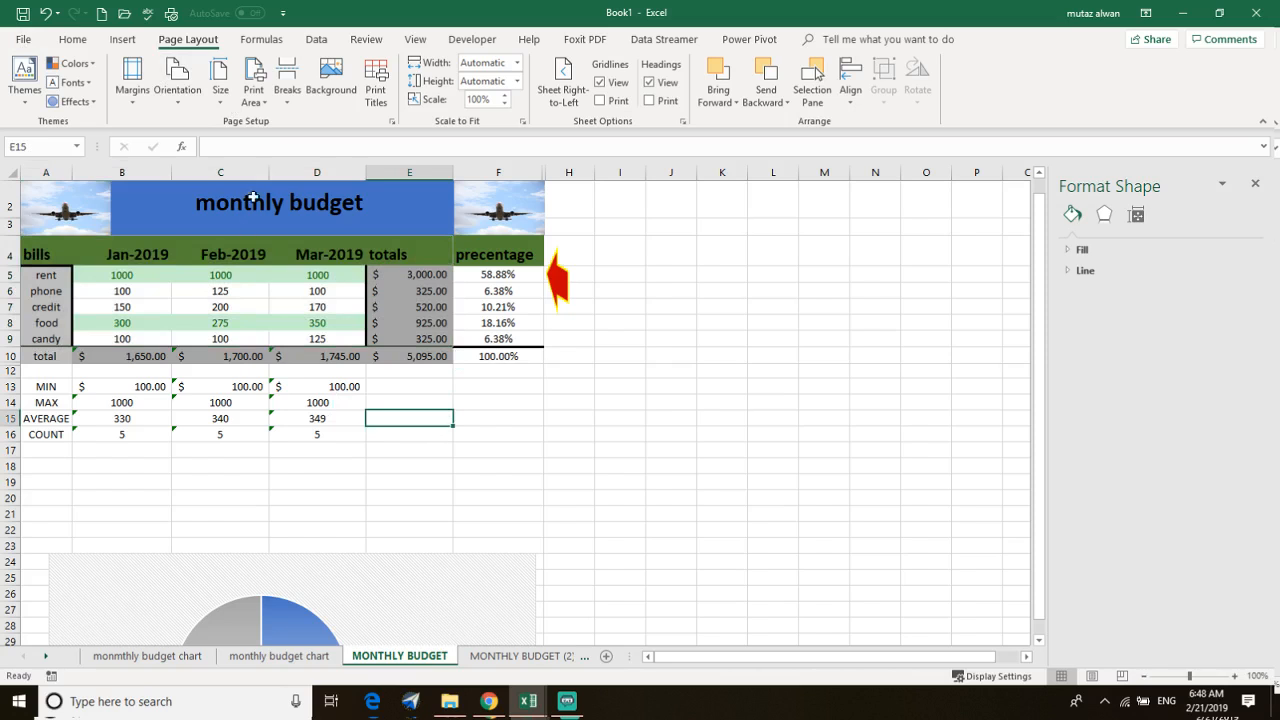
pyautogui.click(266, 104)
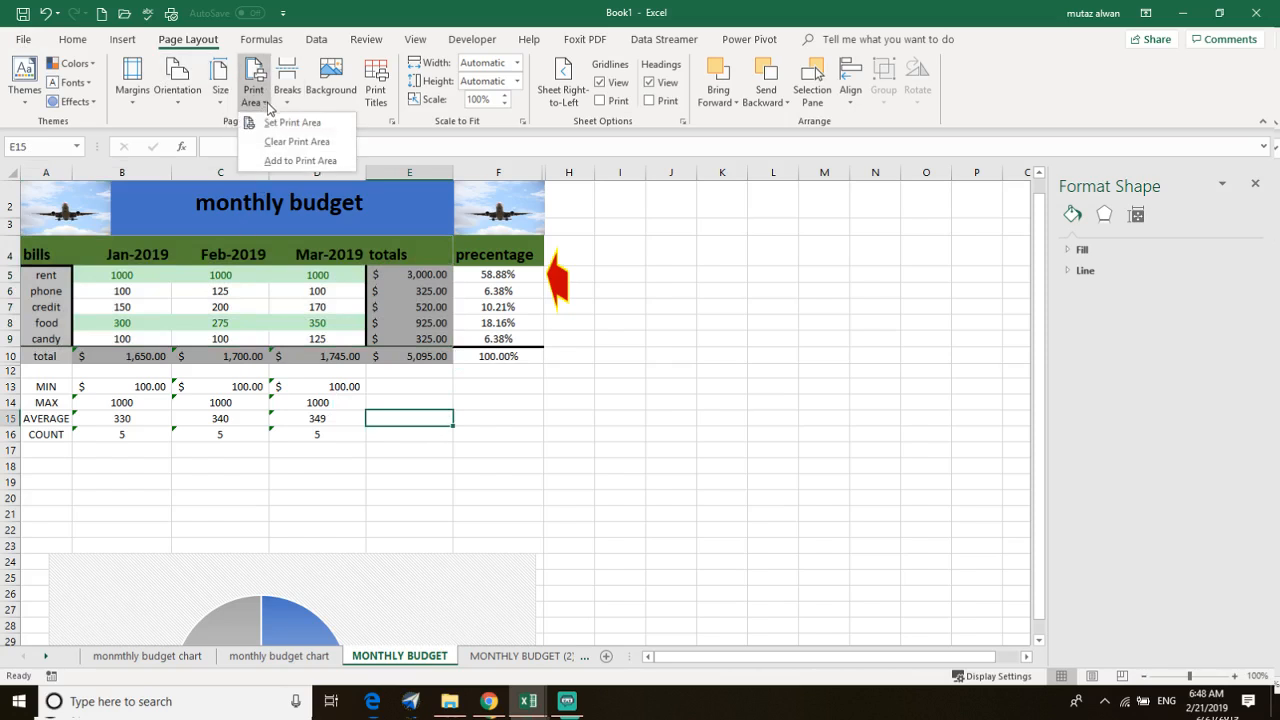
pyautogui.click(297, 142)
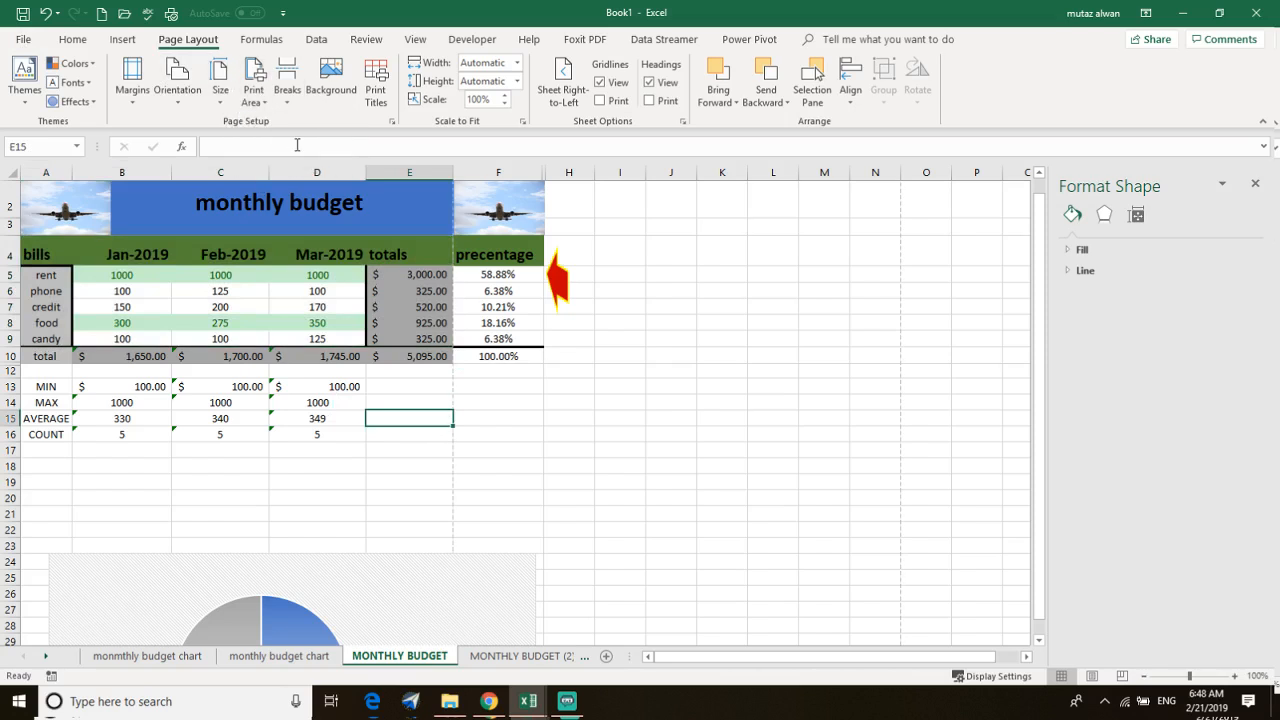
# - Check the print preview of the budget sheet without a defined print area, and return to the worksheet
pyautogui.click(20, 40)
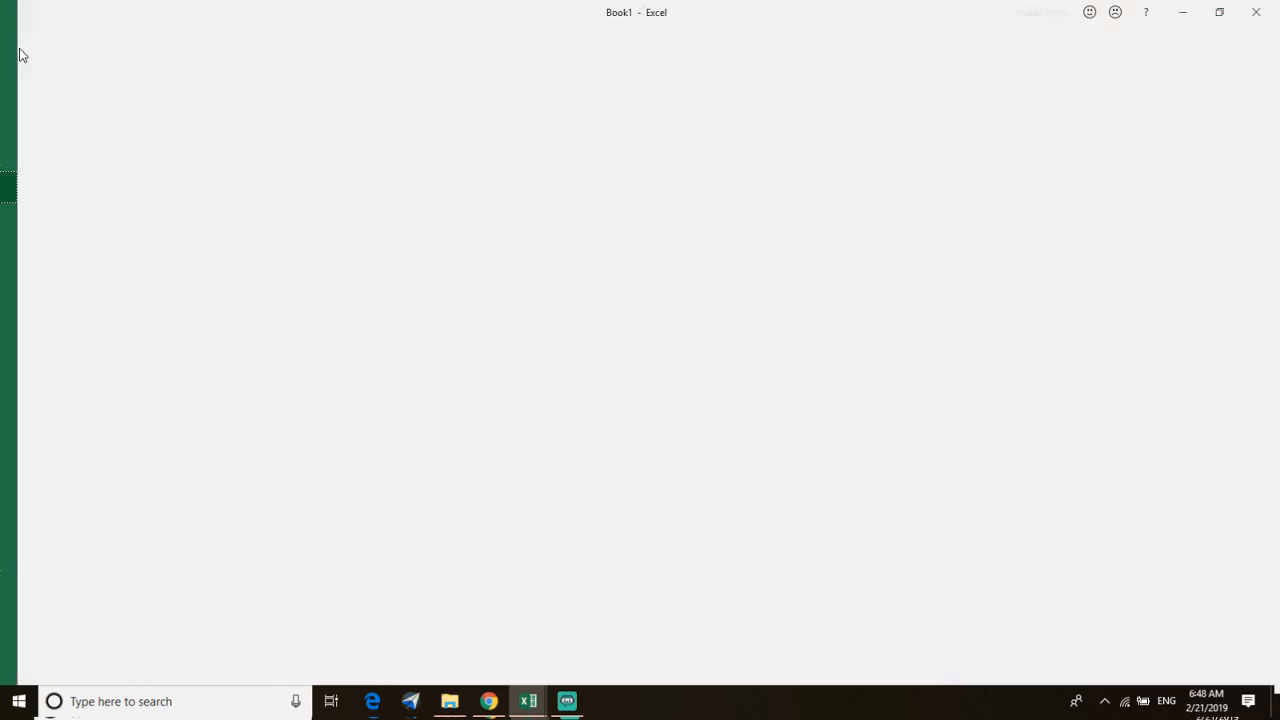
pyautogui.click(70, 283)
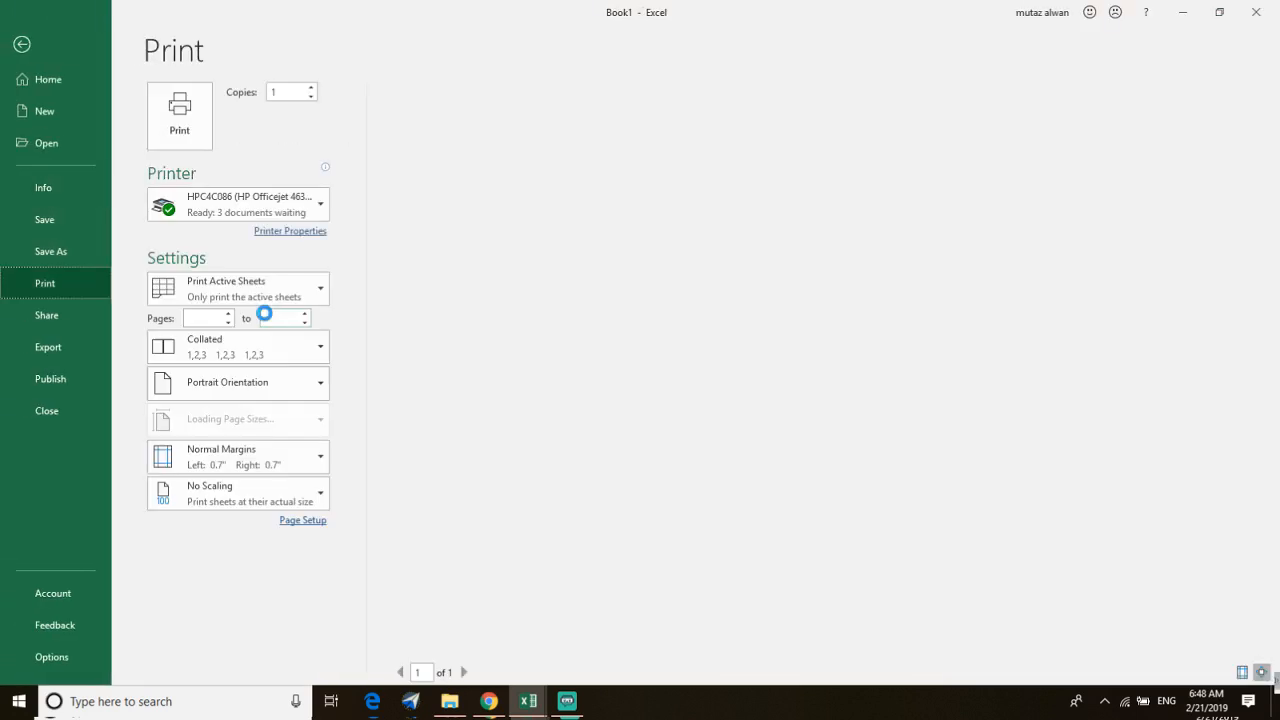
pyautogui.click(21, 44)
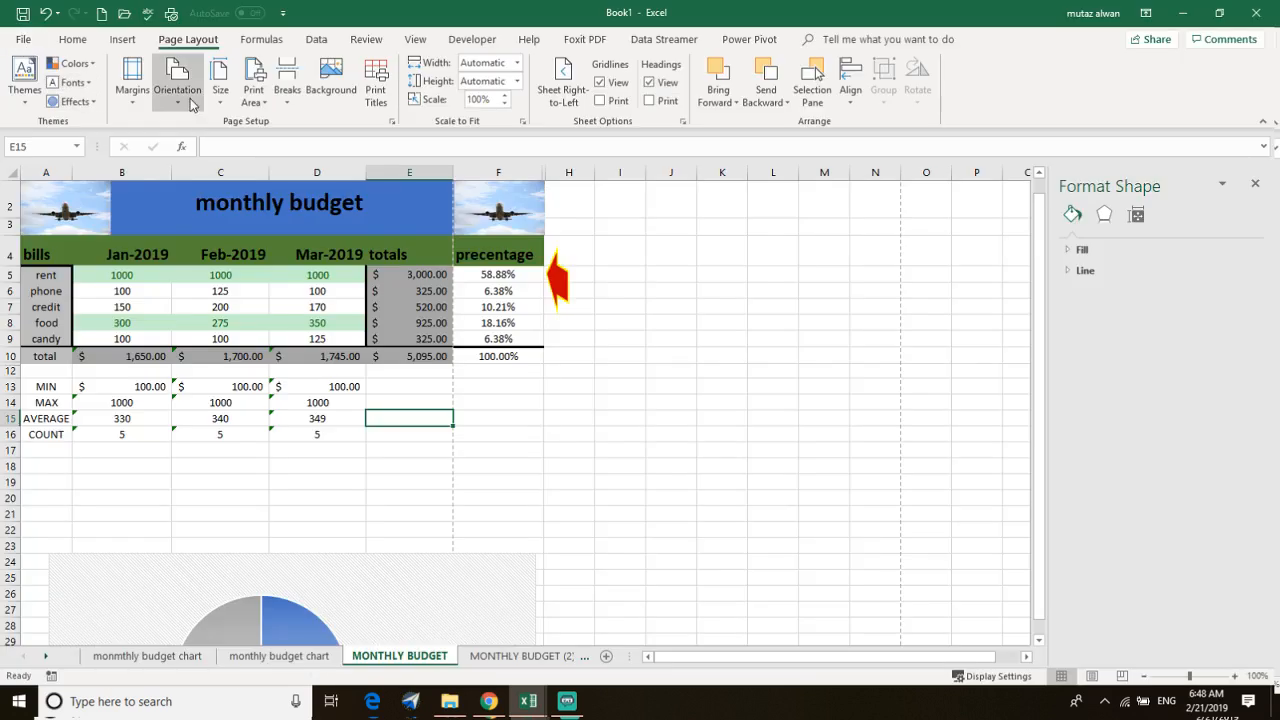
pyautogui.click(123, 44)
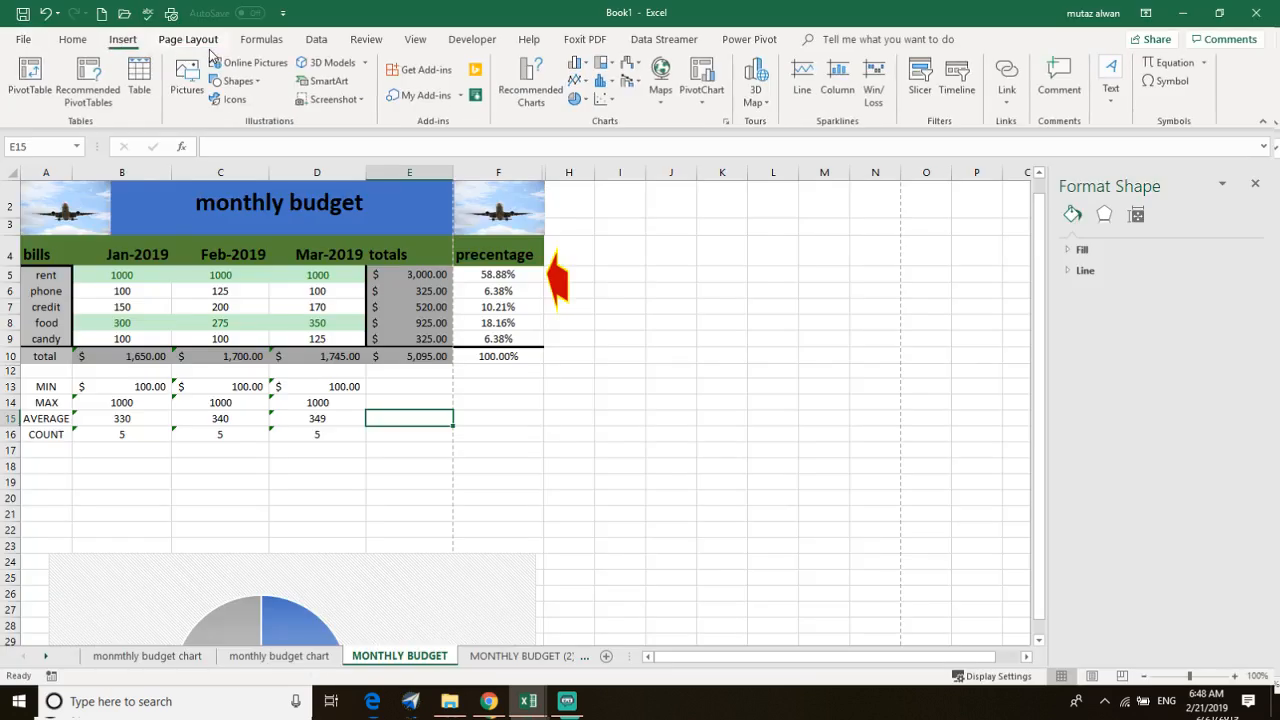
pyautogui.click(261, 46)
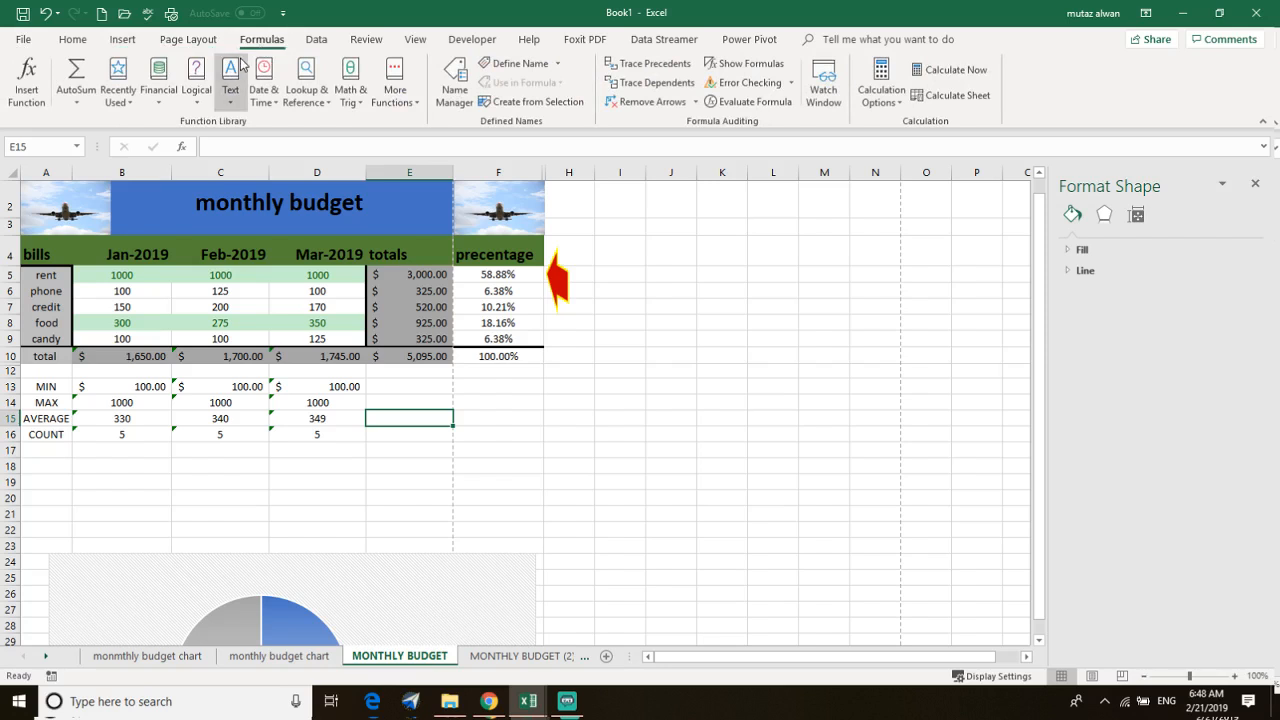